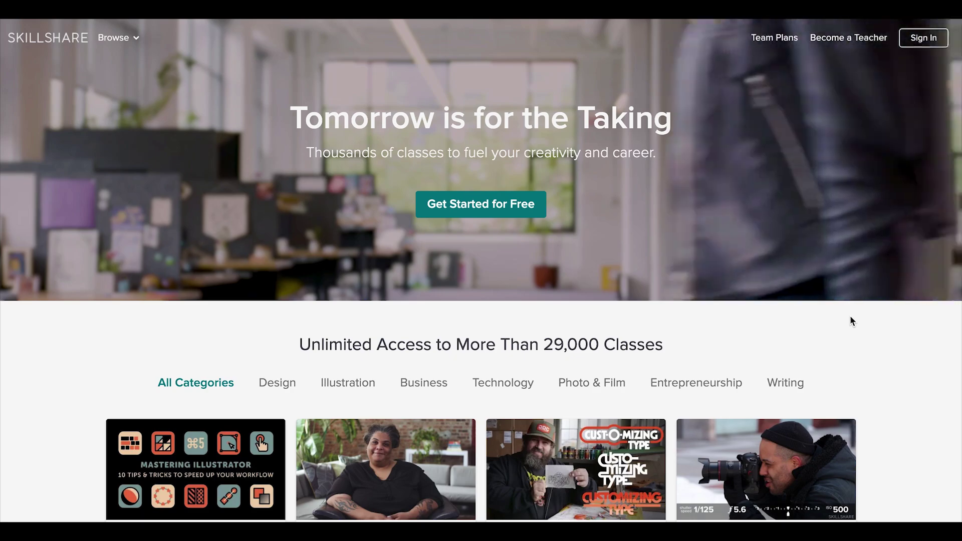
- Scroll down the Skillshare homepage toward the Beyond Watercolor gouache class
{"action": "scroll", "coordinate": [851, 320], "scroll_direction": "down", "scroll_amount": 5}
{"action": "scroll", "coordinate": [851, 321], "scroll_direction": "down", "scroll_amount": 1}
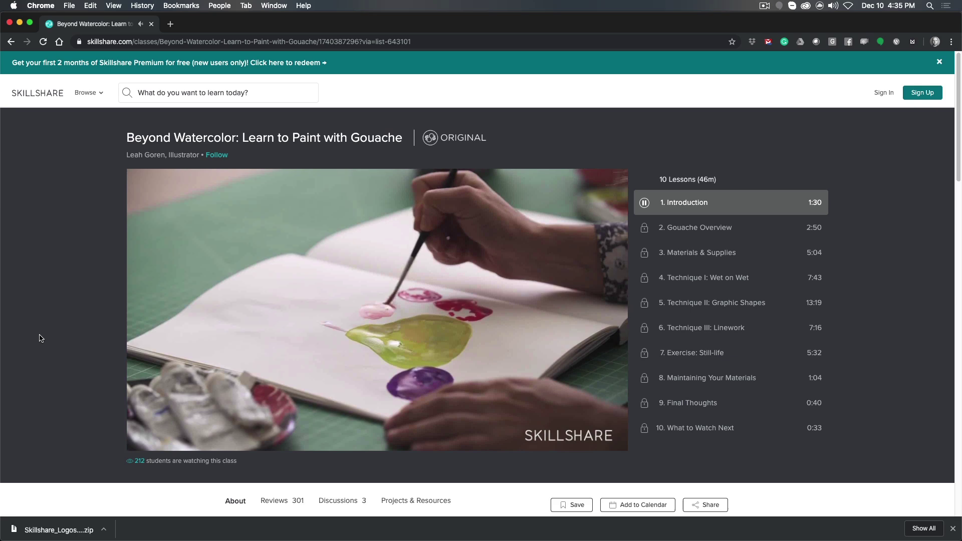
{"action": "scroll", "coordinate": [45, 327], "scroll_direction": "down", "scroll_amount": 1}
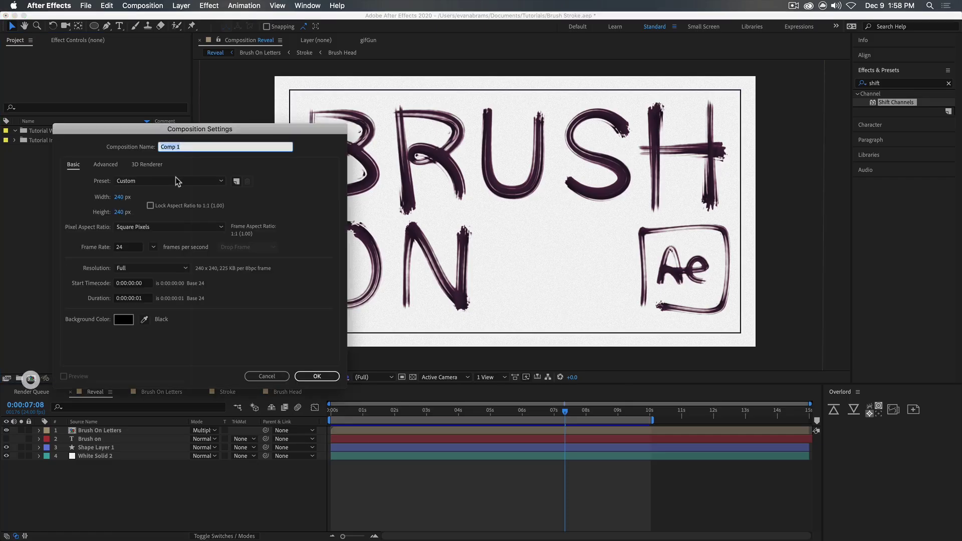
- Create the 240×240 px, 0:00:00:01 composition and name it Brush Shape
{"action": "left_click_drag", "start_coordinate": [232, 123], "coordinate": [549, 108]}
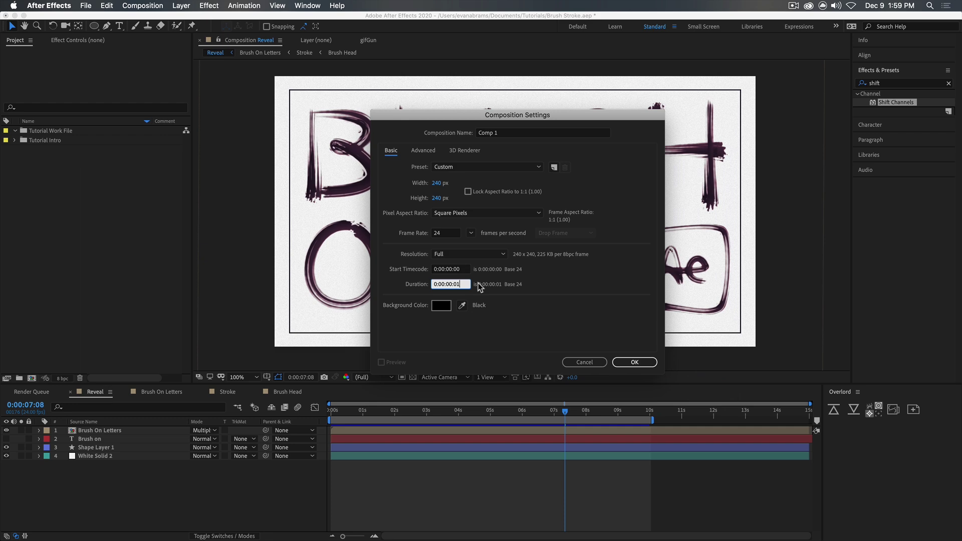
{"action": "key", "text": "Tab"}
{"action": "key", "text": "BackSpace"}
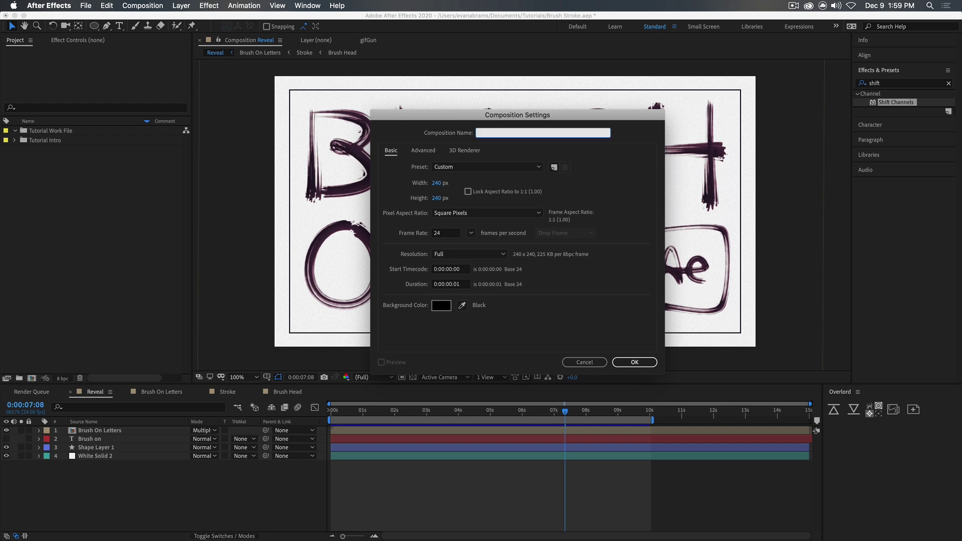
{"action": "key", "text": "Return"}
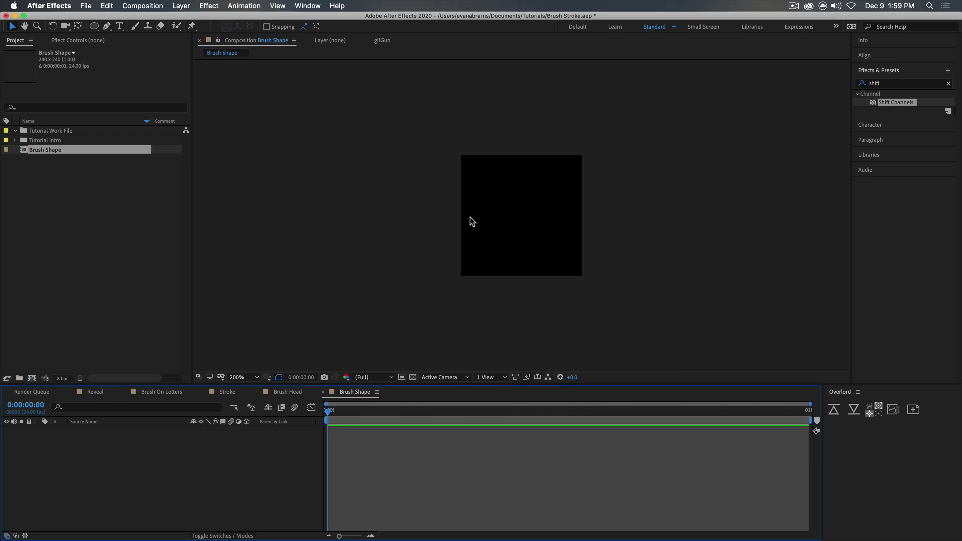
- Add a comp-sized black solid layer to Brush Shape
{"action": "right_click", "coordinate": [157, 443]}
{"action": "mouse_move", "coordinate": [170, 432]}
{"action": "left_click", "coordinate": [314, 457]}
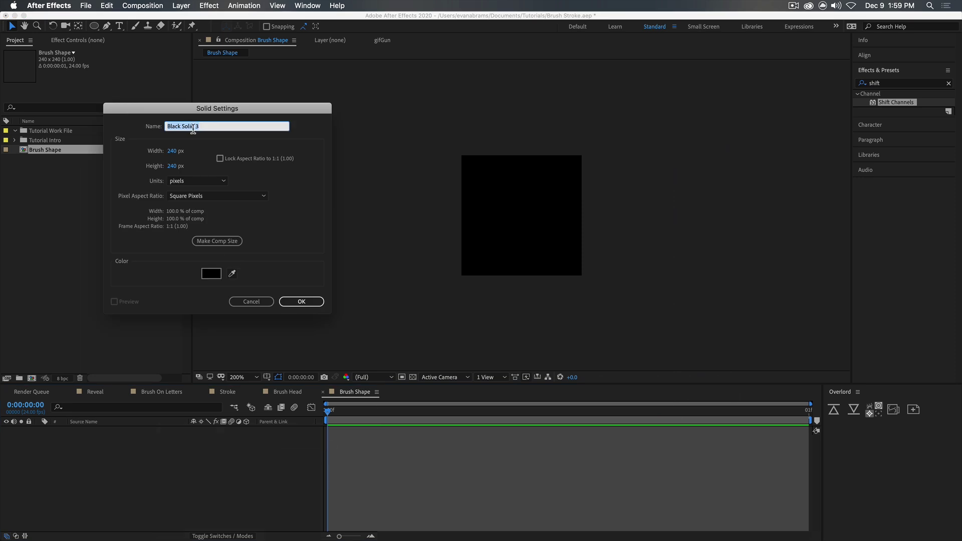
{"action": "left_click", "coordinate": [203, 243]}
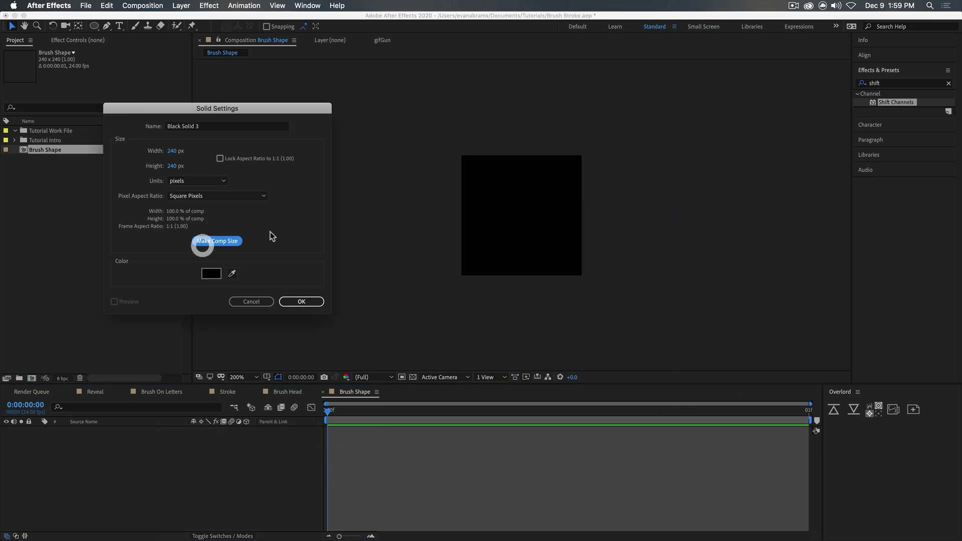
{"action": "left_click", "coordinate": [307, 302]}
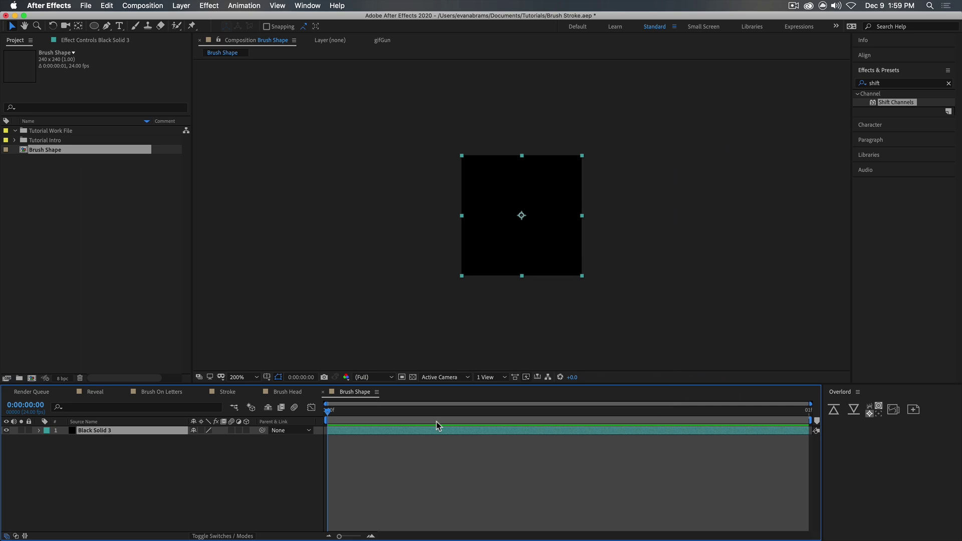
- Duplicate the black solid and rename the copy Fractal Brush
{"action": "key", "text": "super+d"}
{"action": "key", "text": "Return"}
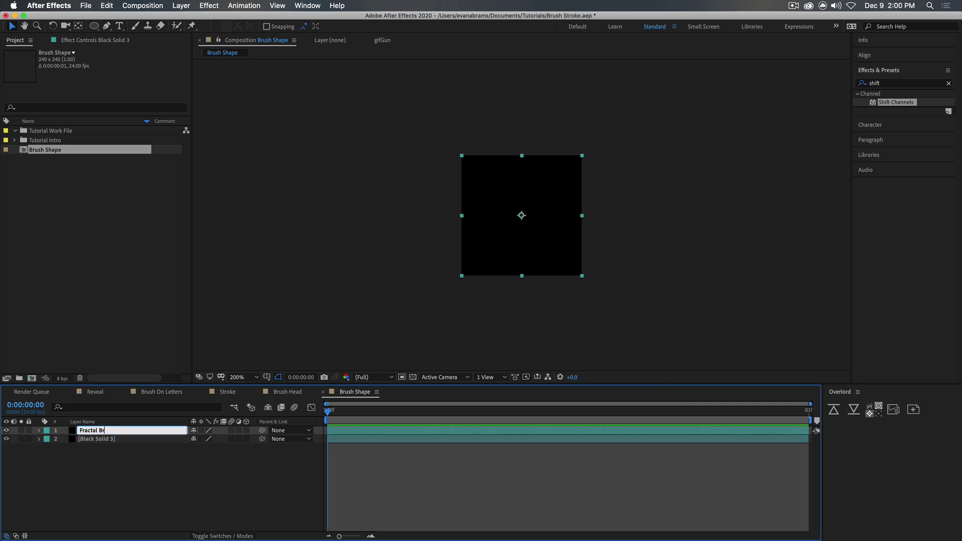
{"action": "left_click", "coordinate": [882, 84]}
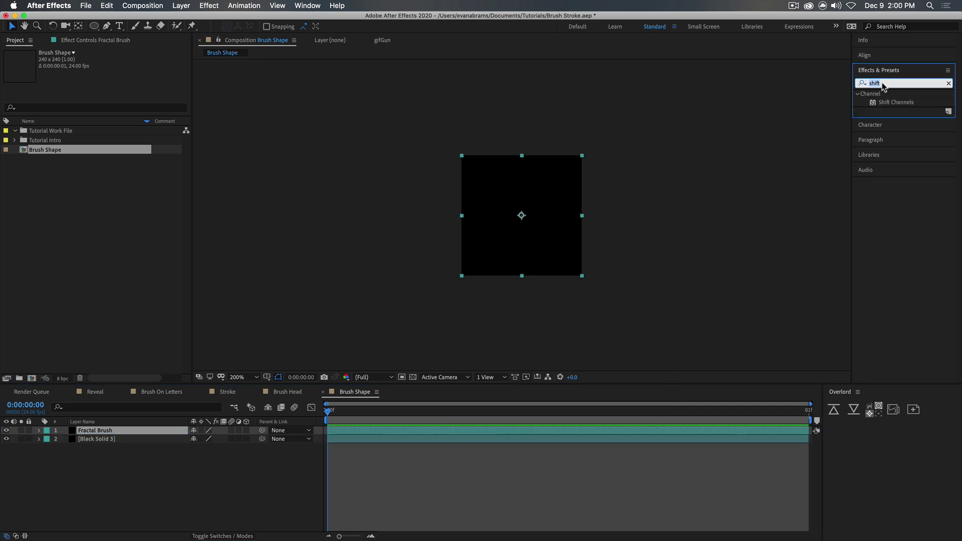
- Apply Fractal Noise to Fractal Brush and set its type to Dynamic
{"action": "type", "text": "fracta"}
{"action": "left_click_drag", "start_coordinate": [897, 151], "coordinate": [572, 194]}
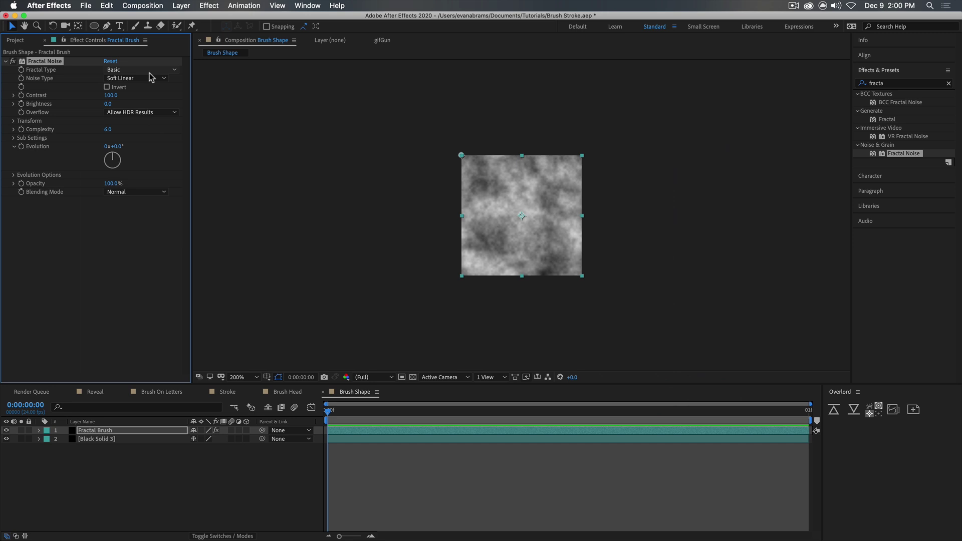
{"action": "left_click", "coordinate": [131, 70]}
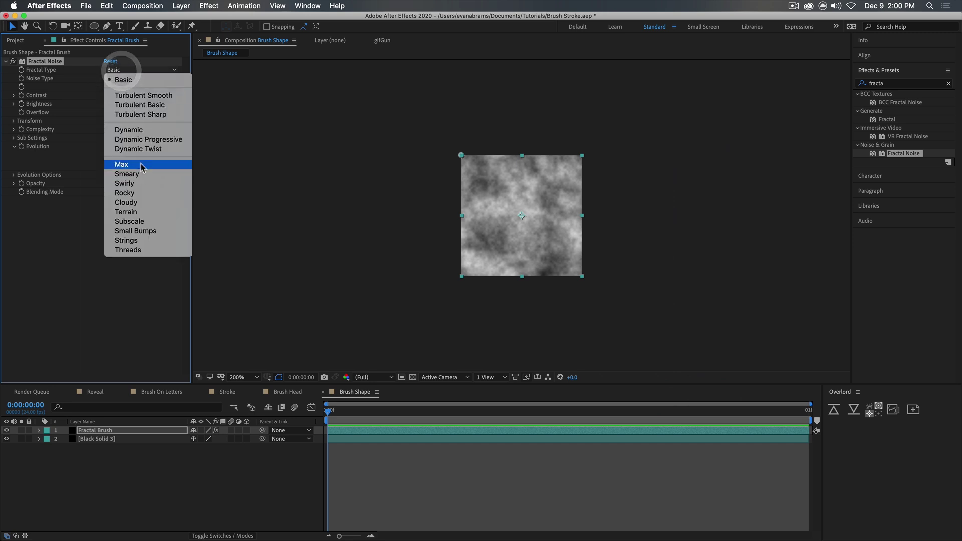
{"action": "left_click", "coordinate": [129, 127]}
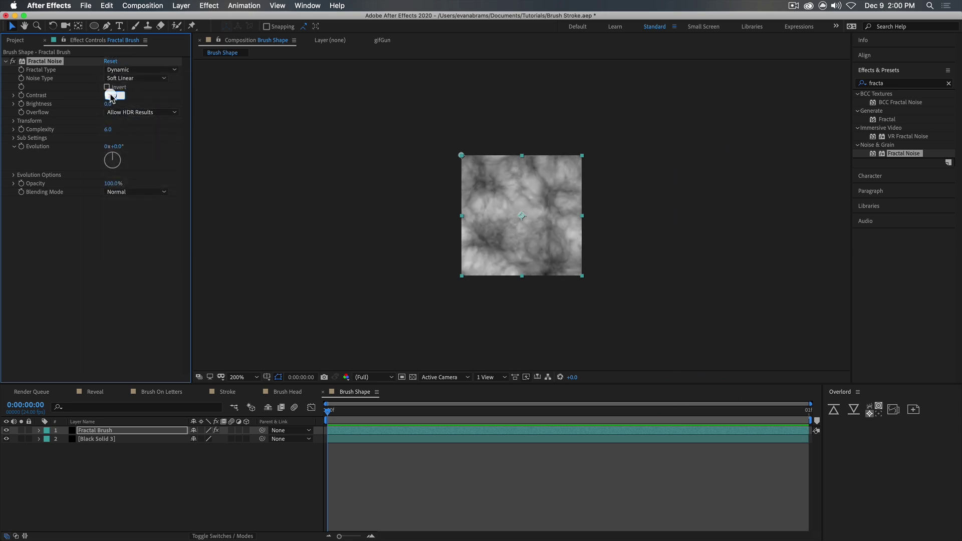
- Set Fractal Noise Contrast to 1300, Brightness to -100, and enable Invert
{"action": "key", "text": "Return"}
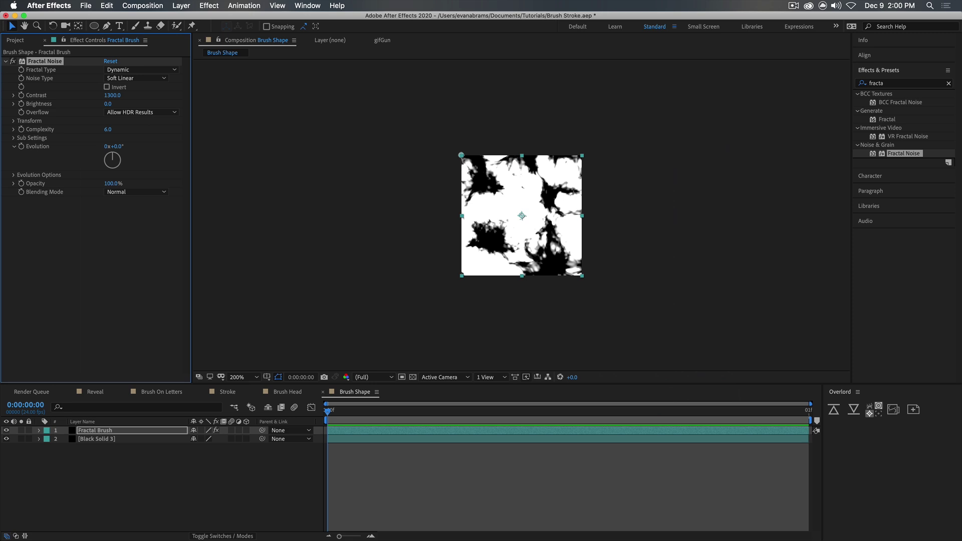
{"action": "left_click", "coordinate": [109, 103]}
{"action": "type", "text": "-1"}
{"action": "key", "text": "Return"}
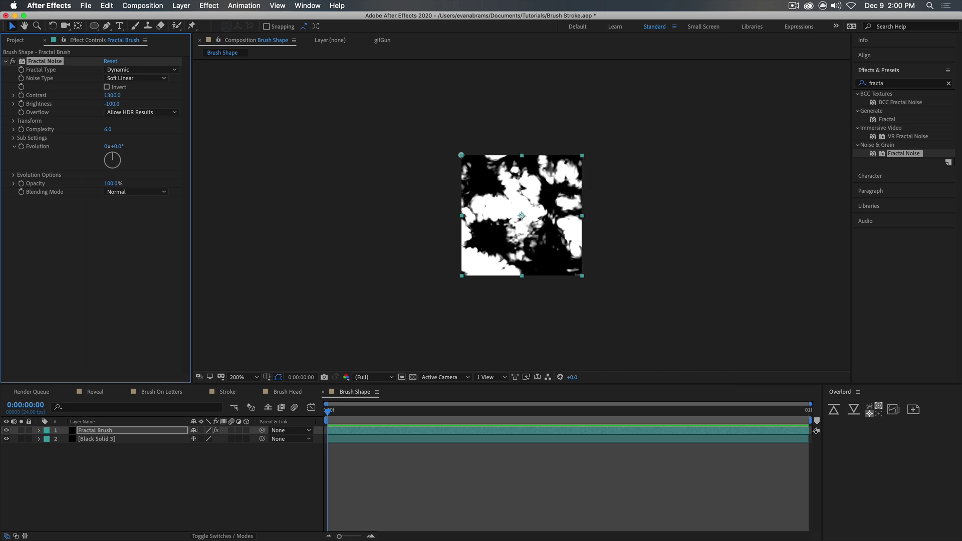
{"action": "left_click", "coordinate": [107, 87]}
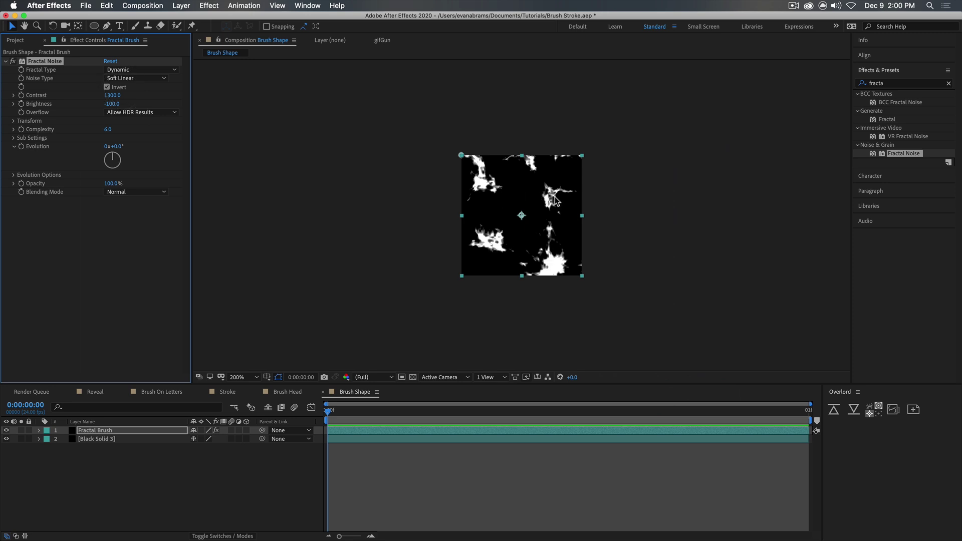
- Set the Fractal Noise Transform Scale to 20
{"action": "left_click", "coordinate": [14, 121]}
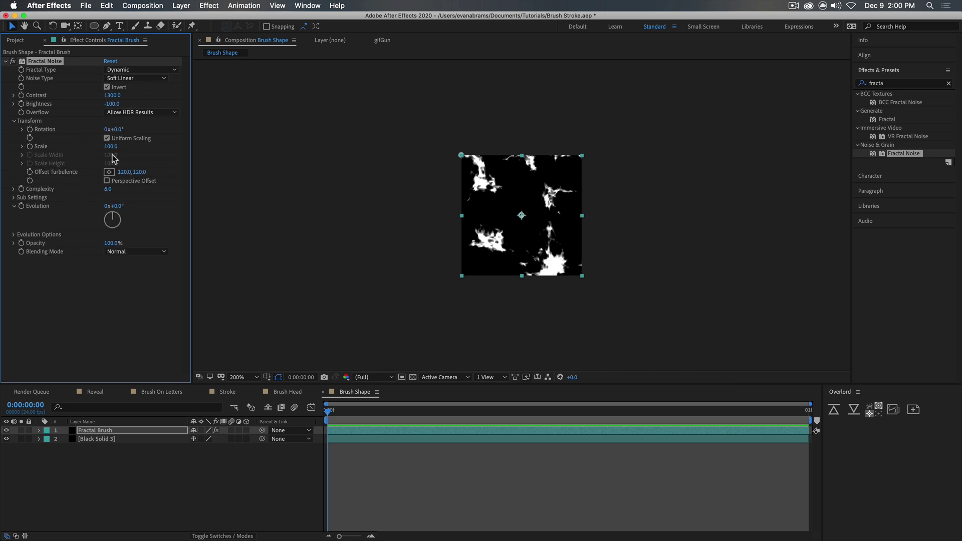
{"action": "left_click", "coordinate": [111, 146]}
{"action": "type", "text": "17"}
{"action": "key", "text": "Return"}
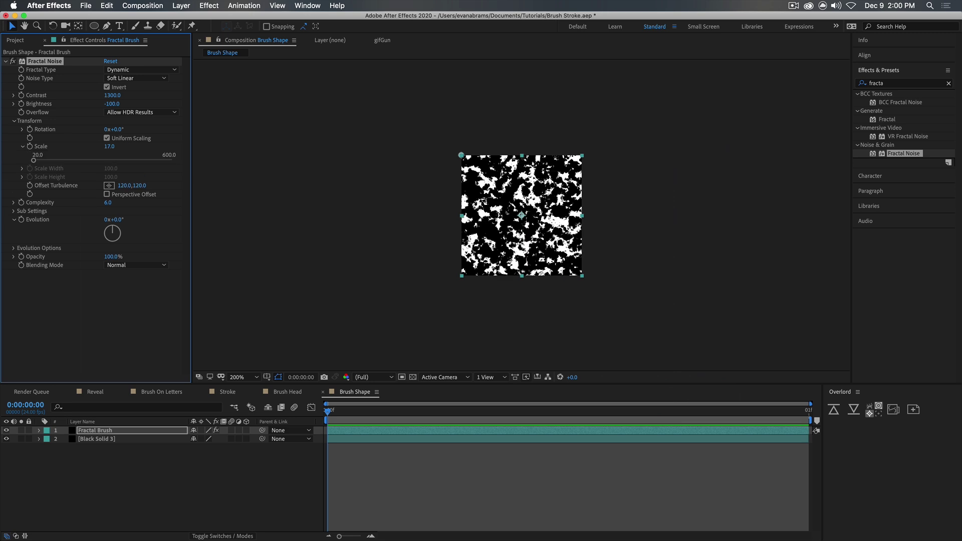
{"action": "left_click_drag", "start_coordinate": [114, 150], "coordinate": [118, 149]}
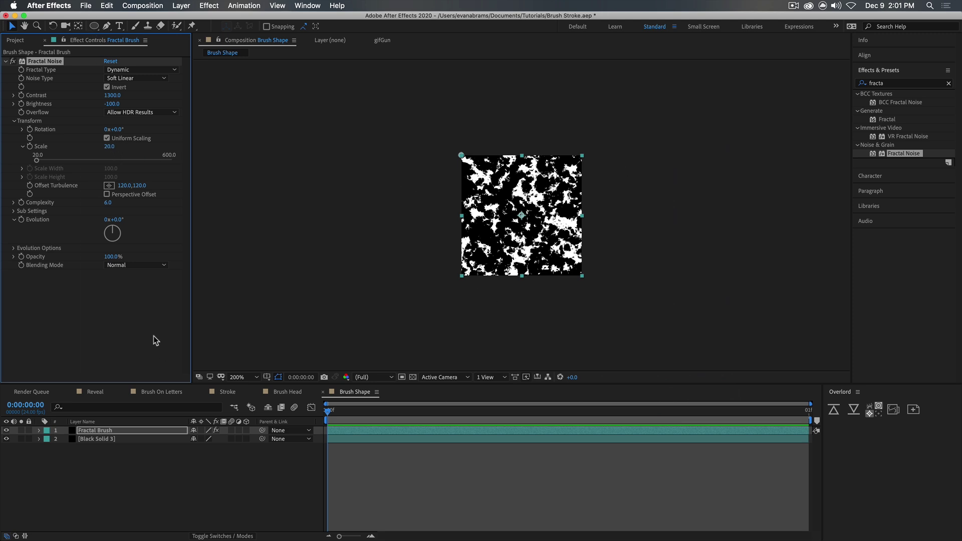
- Add a circular mask to Fractal Brush with Mask Expansion -50
{"action": "double_click", "coordinate": [93, 27]}
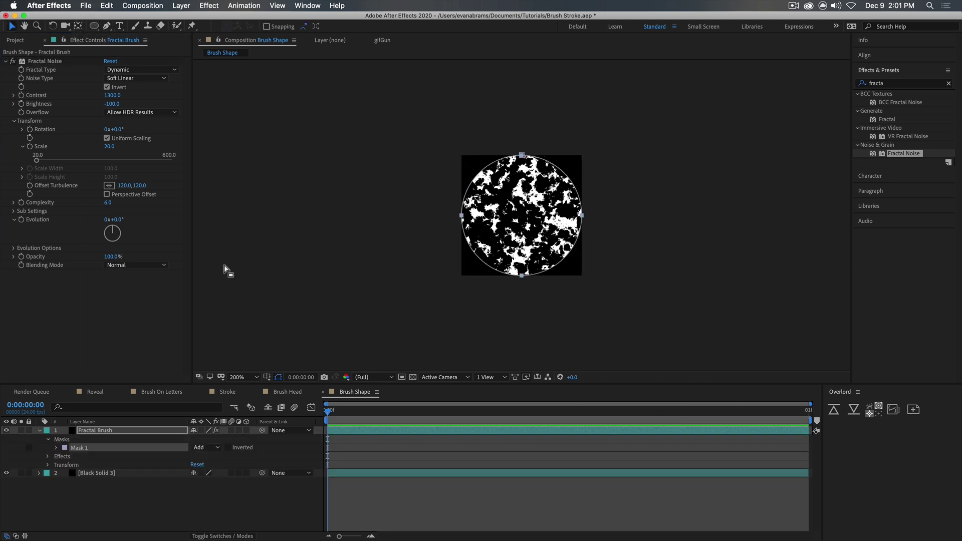
{"action": "left_click", "coordinate": [57, 447]}
{"action": "left_click", "coordinate": [58, 447]}
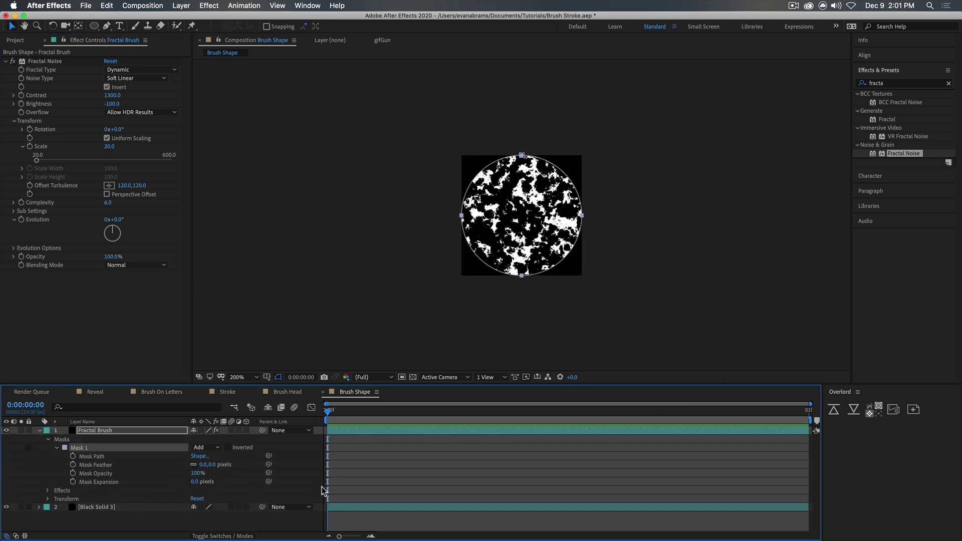
{"action": "left_click_drag", "start_coordinate": [194, 479], "coordinate": [185, 479]}
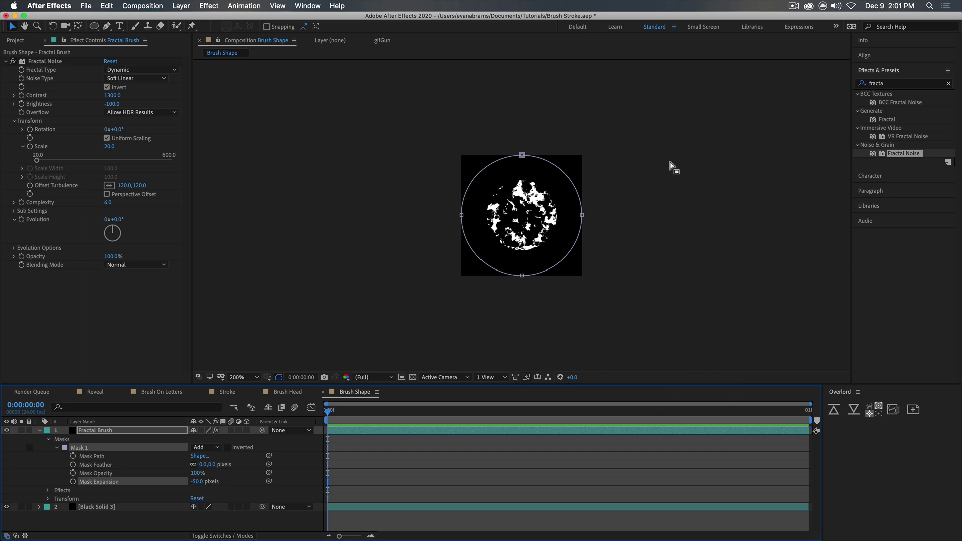
- Apply Roughen Edges with Border 90, then collapse and deselect the layer
{"action": "left_click", "coordinate": [903, 84]}
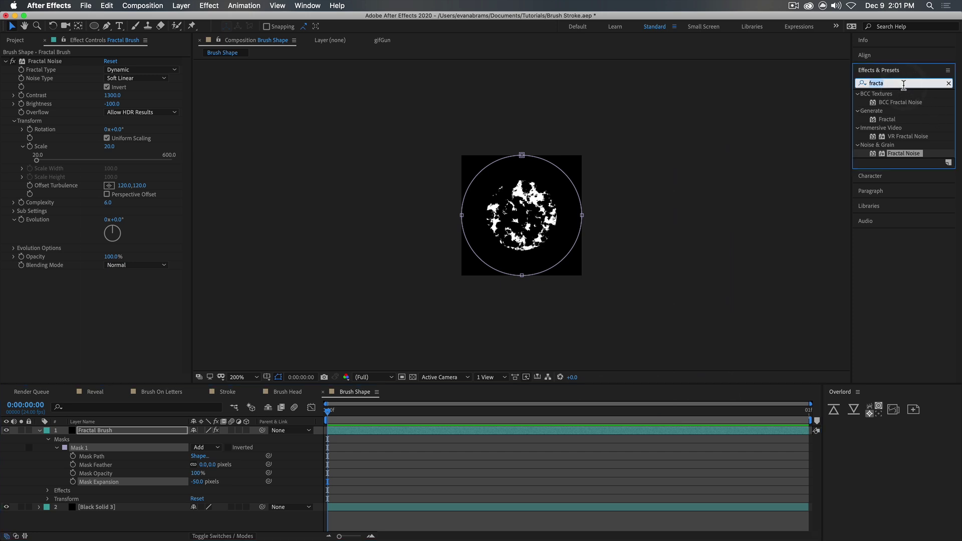
{"action": "type", "text": "roug"}
{"action": "left_click_drag", "start_coordinate": [901, 119], "coordinate": [70, 280]}
{"action": "left_click", "coordinate": [106, 290]}
{"action": "type", "text": "90"}
{"action": "key", "text": "Return"}
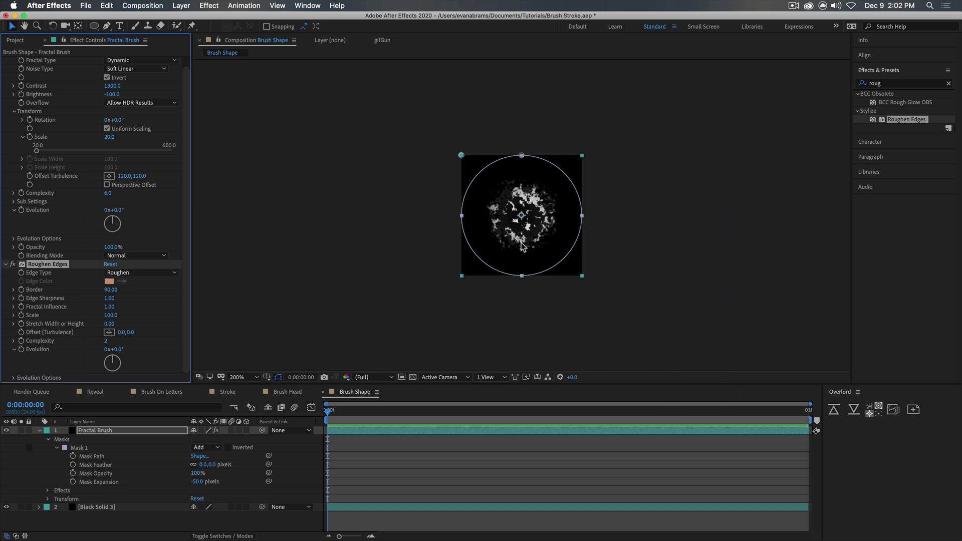
{"action": "scroll", "coordinate": [533, 206], "scroll_direction": "up", "scroll_amount": 2}
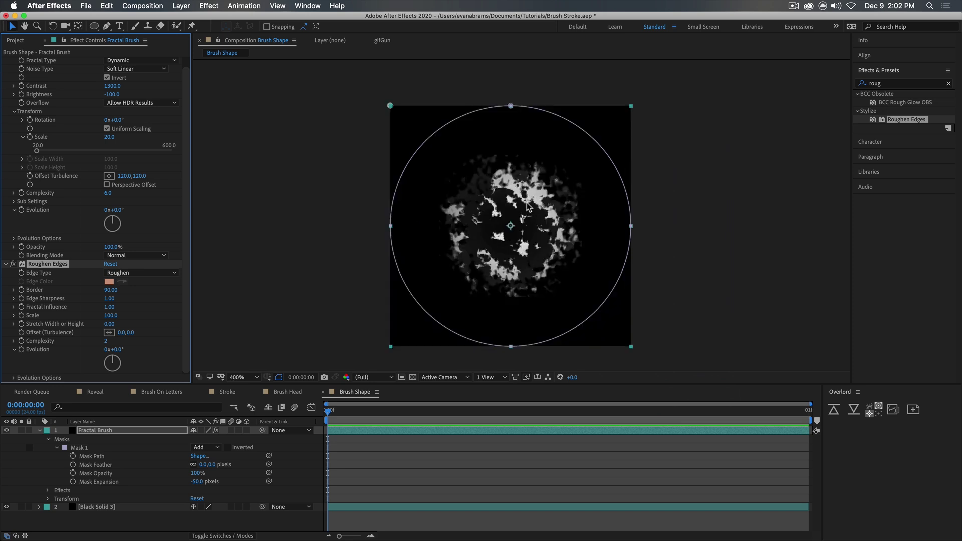
{"action": "left_click", "coordinate": [39, 430]}
{"action": "left_click", "coordinate": [190, 485]}
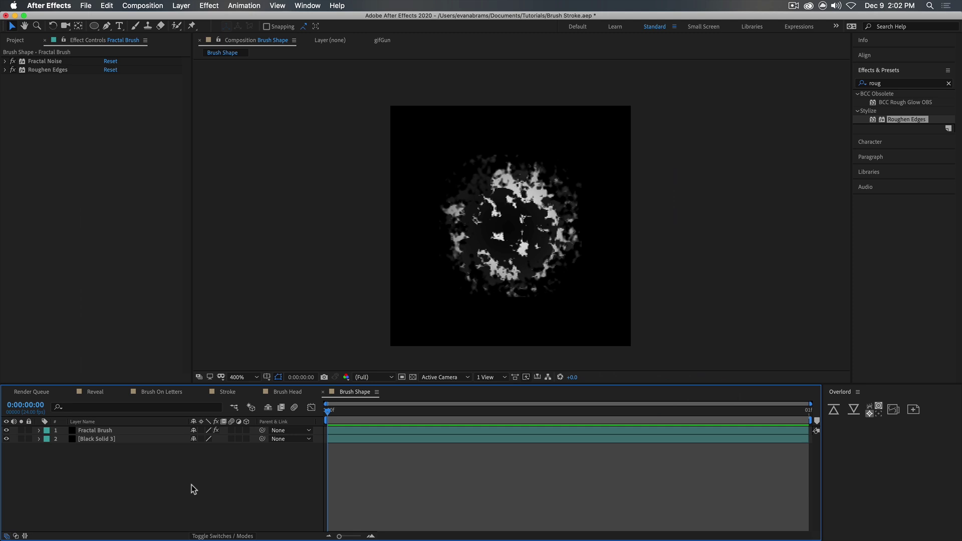
- Add a new adjustment layer on top of Brush Shape
{"action": "right_click", "coordinate": [173, 479]}
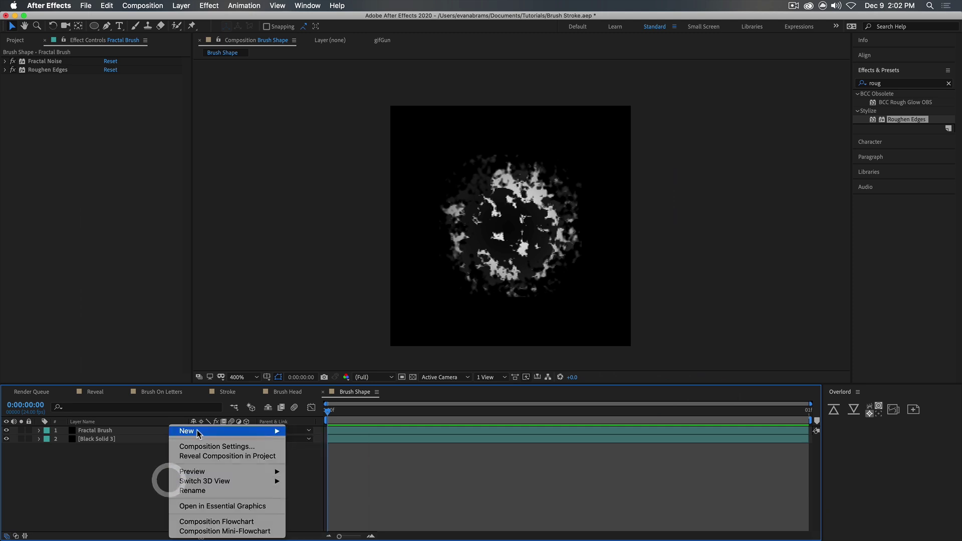
{"action": "mouse_move", "coordinate": [232, 434]}
{"action": "left_click", "coordinate": [341, 502]}
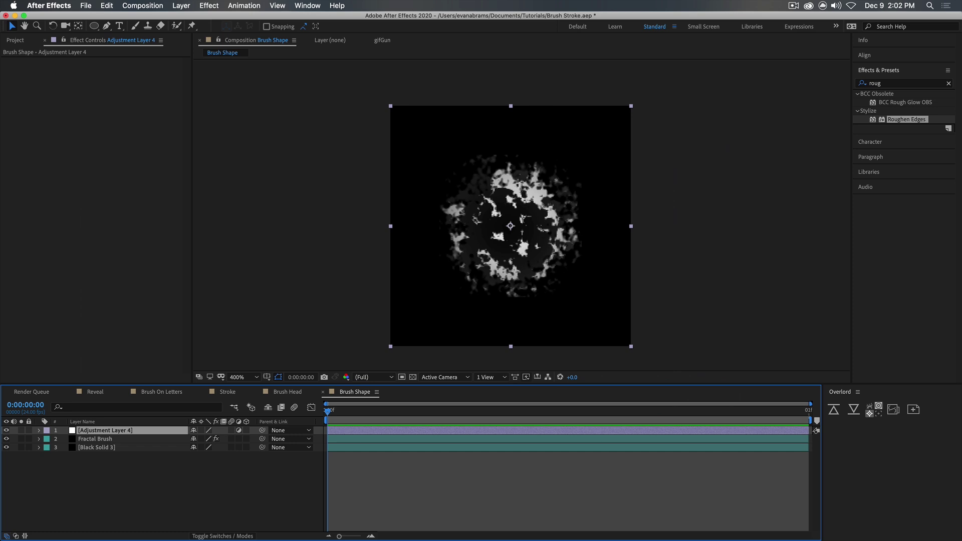
- Apply Levels to the adjustment layer, raising Input Black and setting Input White to 202
{"action": "double_click", "coordinate": [894, 83]}
{"action": "type", "text": "level"}
{"action": "double_click", "coordinate": [891, 161]}
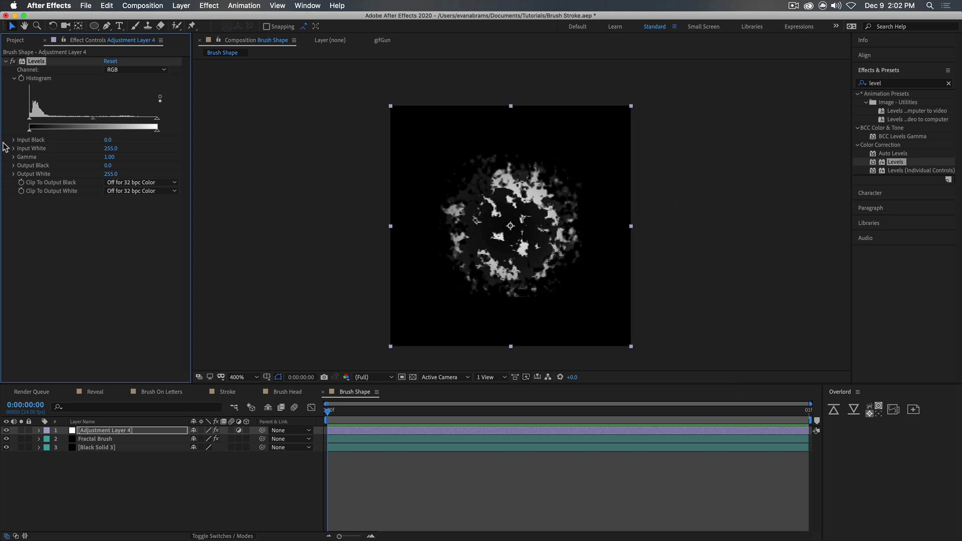
{"action": "left_click_drag", "start_coordinate": [29, 119], "coordinate": [51, 122]}
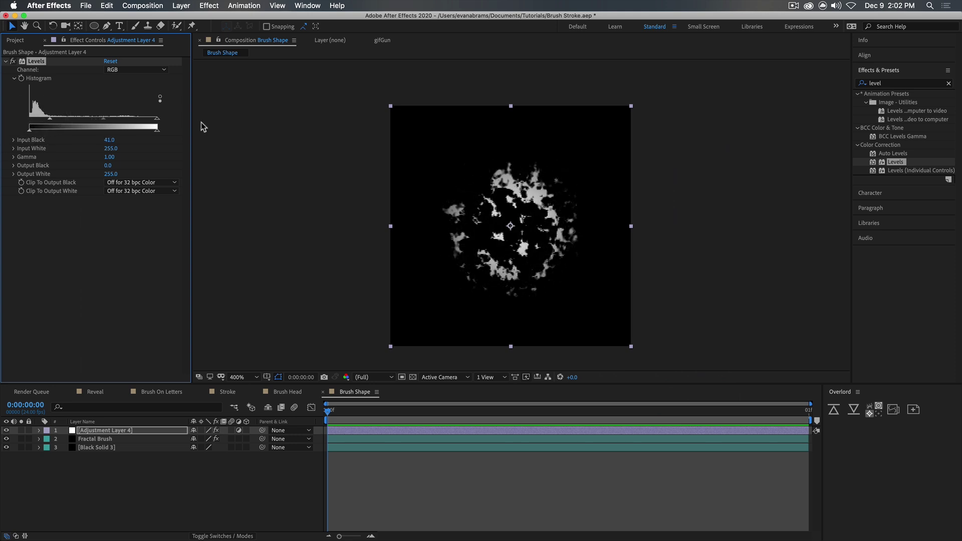
{"action": "left_click_drag", "start_coordinate": [149, 119], "coordinate": [132, 121]}
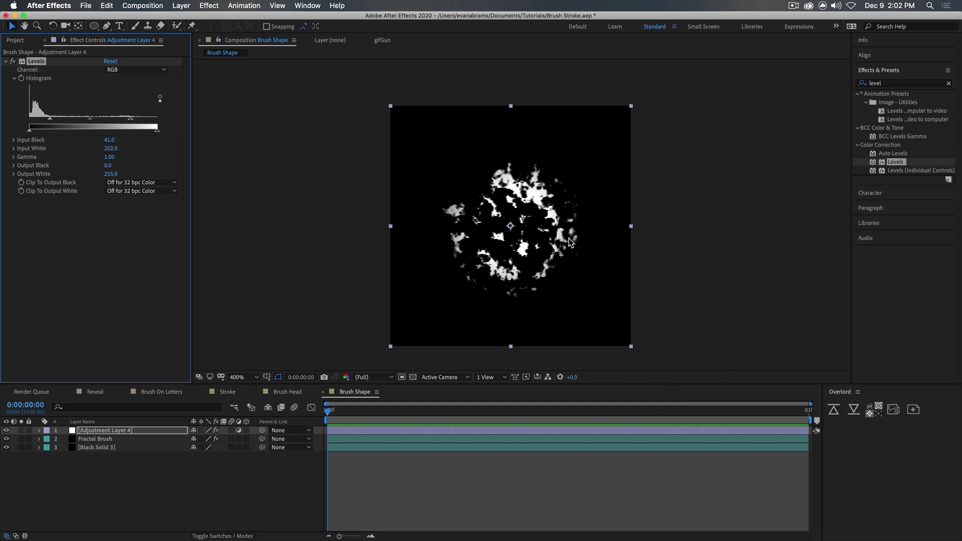
- Apply Shift Channels with Take Alpha From set to Luminance, viewing transparency as a checkerboard
{"action": "left_click", "coordinate": [891, 83]}
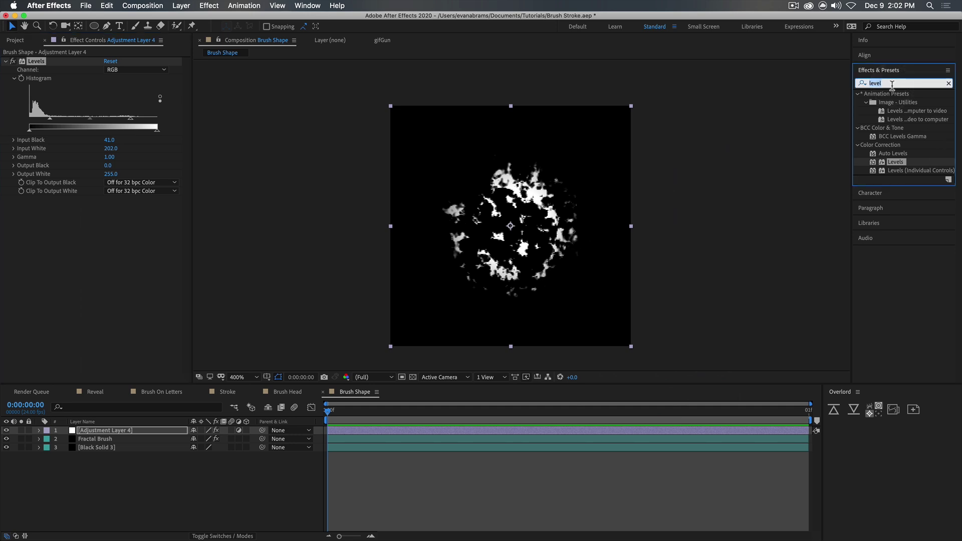
{"action": "type", "text": "shift"}
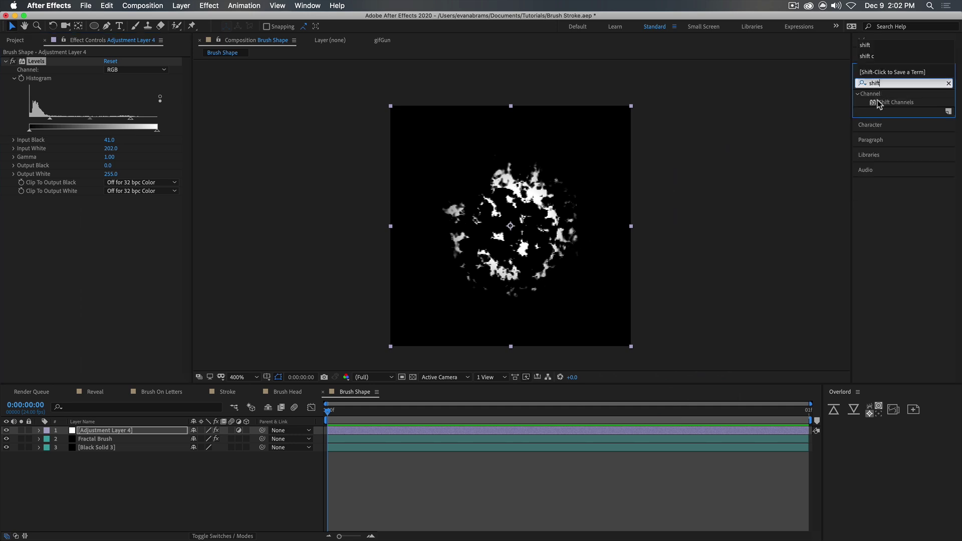
{"action": "left_click_drag", "start_coordinate": [876, 101], "coordinate": [119, 273]}
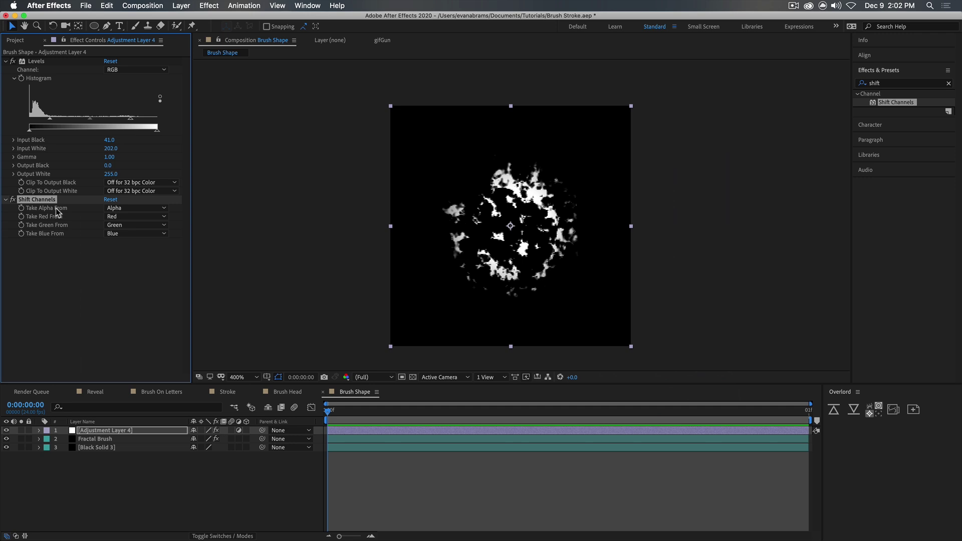
{"action": "left_click", "coordinate": [148, 208]}
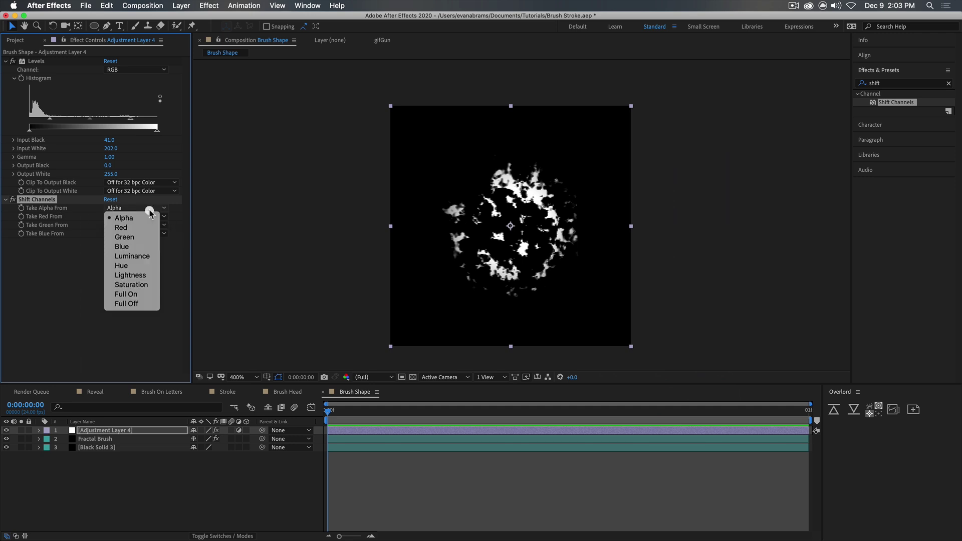
{"action": "left_click", "coordinate": [144, 256]}
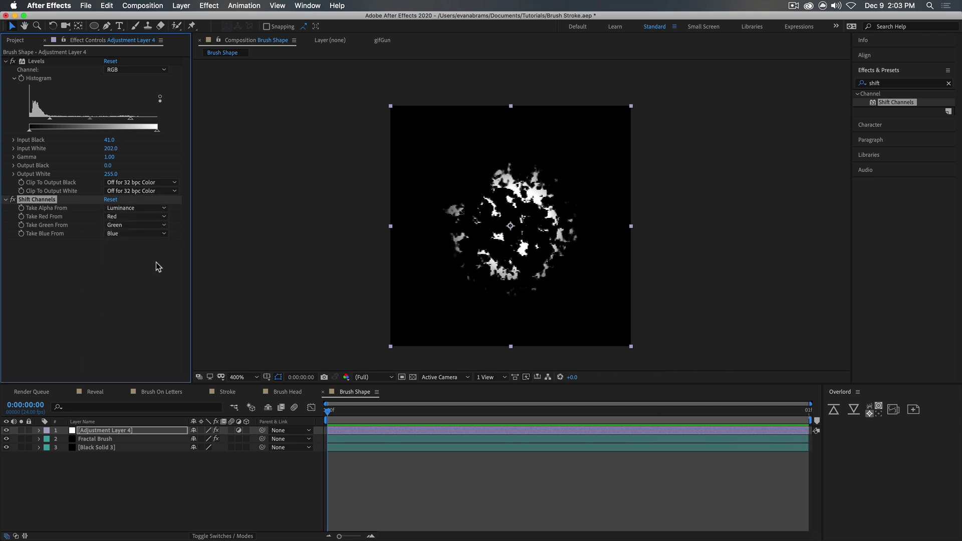
{"action": "left_click", "coordinate": [413, 377]}
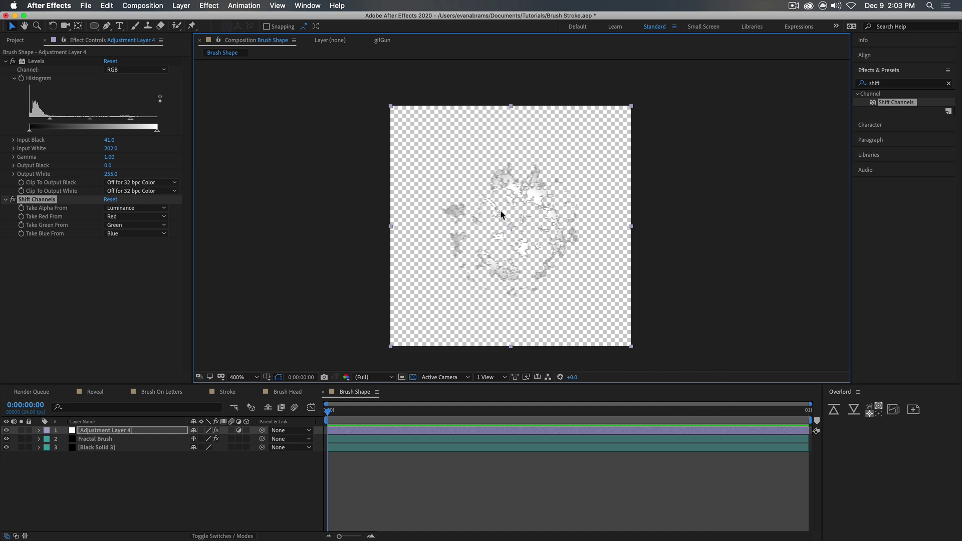
- Set Shift Channels Red, Green and Blue to Full On, turning strokes white
{"action": "left_click", "coordinate": [132, 216]}
{"action": "left_click", "coordinate": [143, 301]}
{"action": "left_click", "coordinate": [122, 225]}
{"action": "left_click", "coordinate": [128, 308]}
{"action": "left_click", "coordinate": [127, 233]}
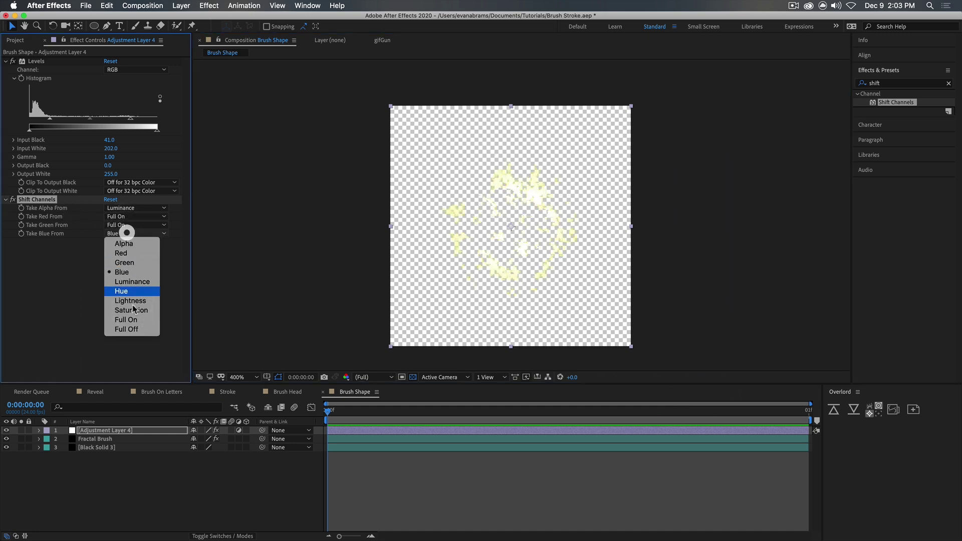
{"action": "left_click", "coordinate": [129, 319]}
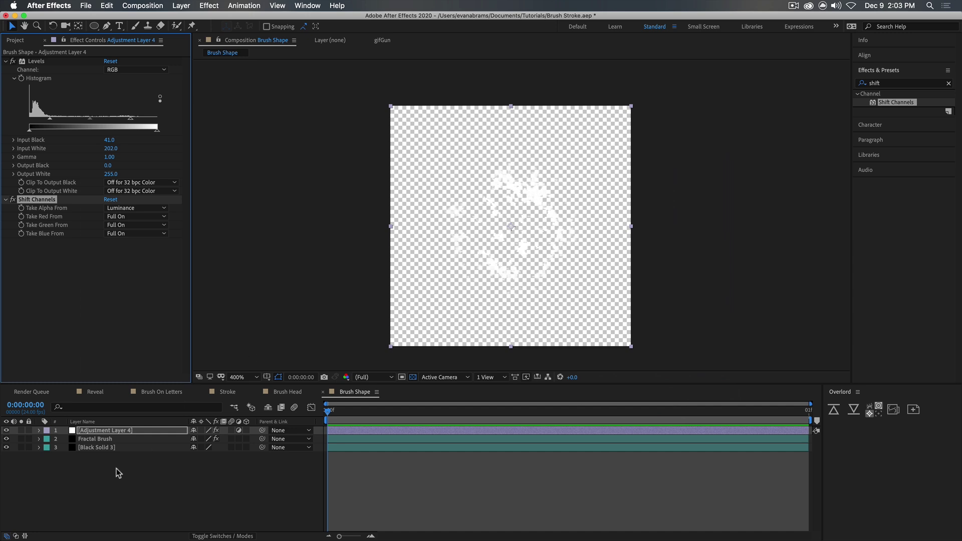
- Check the result by toggling Black Solid 3 visibility and the transparency grid
{"action": "left_click", "coordinate": [107, 450]}
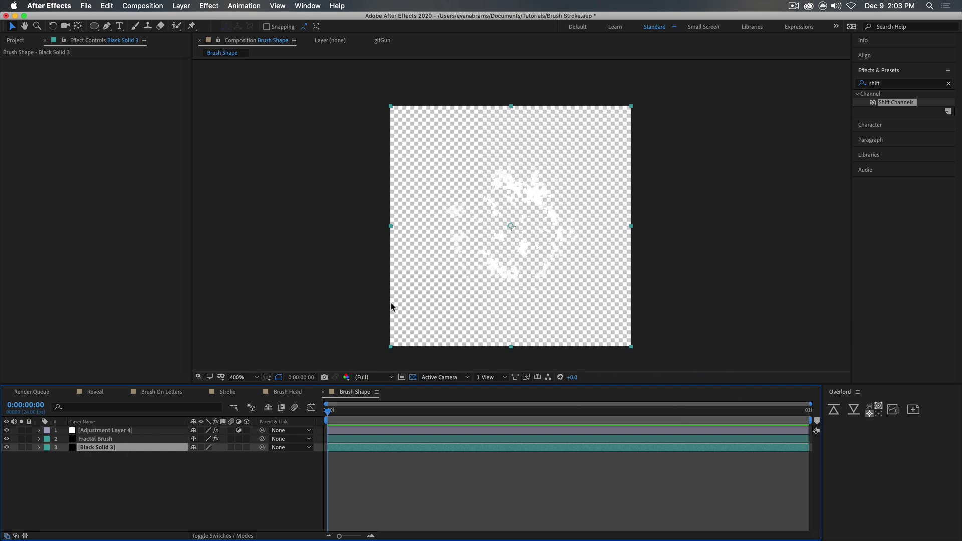
{"action": "left_click", "coordinate": [6, 447]}
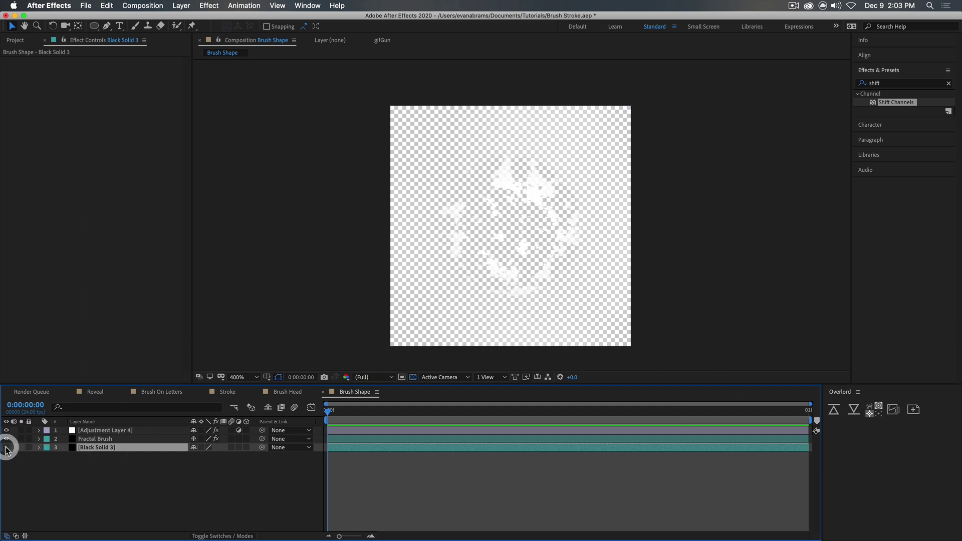
{"action": "left_click", "coordinate": [411, 376]}
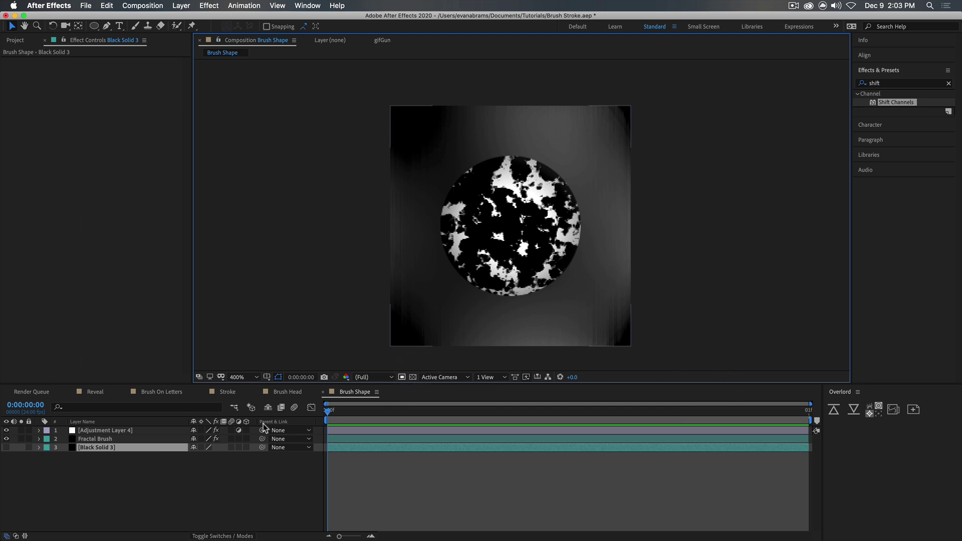
{"action": "left_click", "coordinate": [6, 447]}
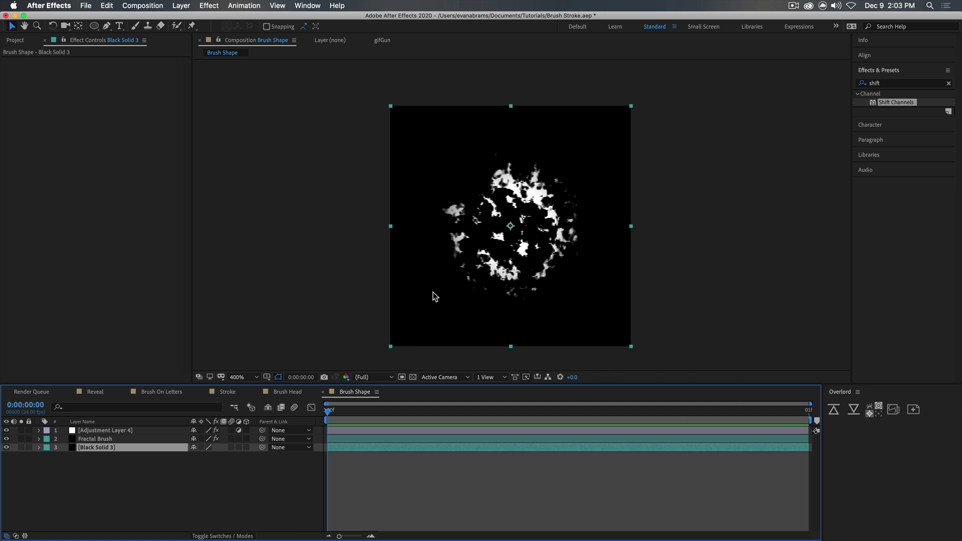
{"action": "left_click", "coordinate": [413, 377]}
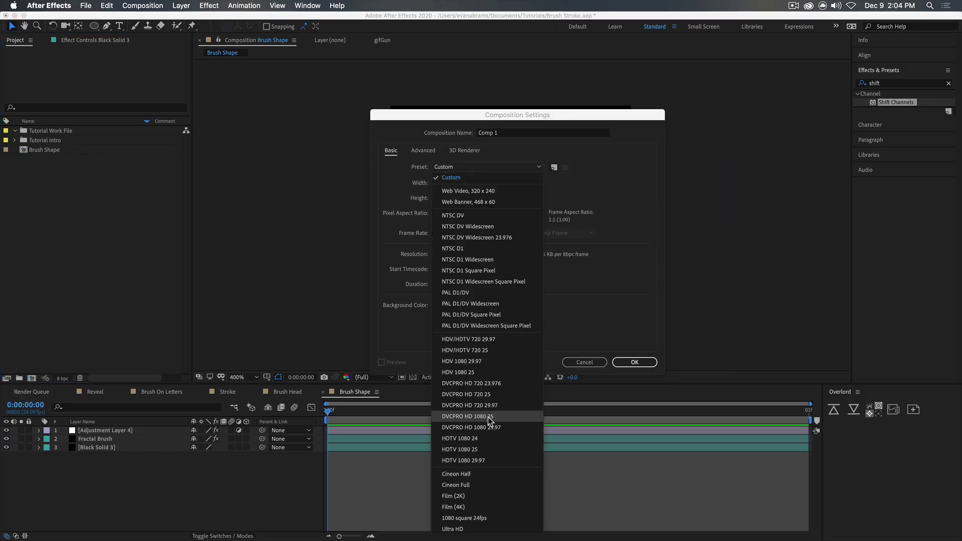
- Create a 2-second HDTV 1080 24 composition named Basic Stroke and place Brush Shape inside
{"action": "left_click", "coordinate": [465, 439]}
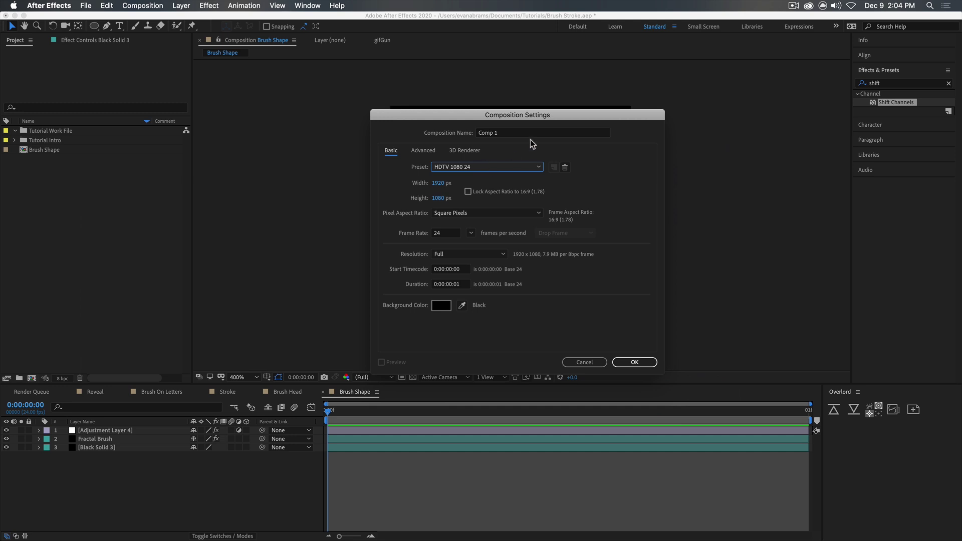
{"action": "left_click", "coordinate": [502, 131]}
{"action": "type", "text": "Basic Stroke"}
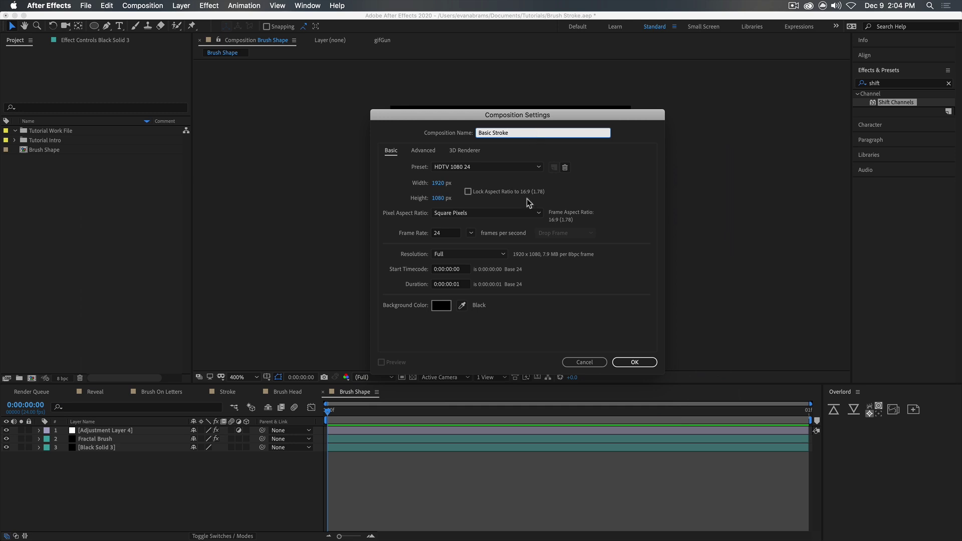
{"action": "left_click", "coordinate": [461, 284]}
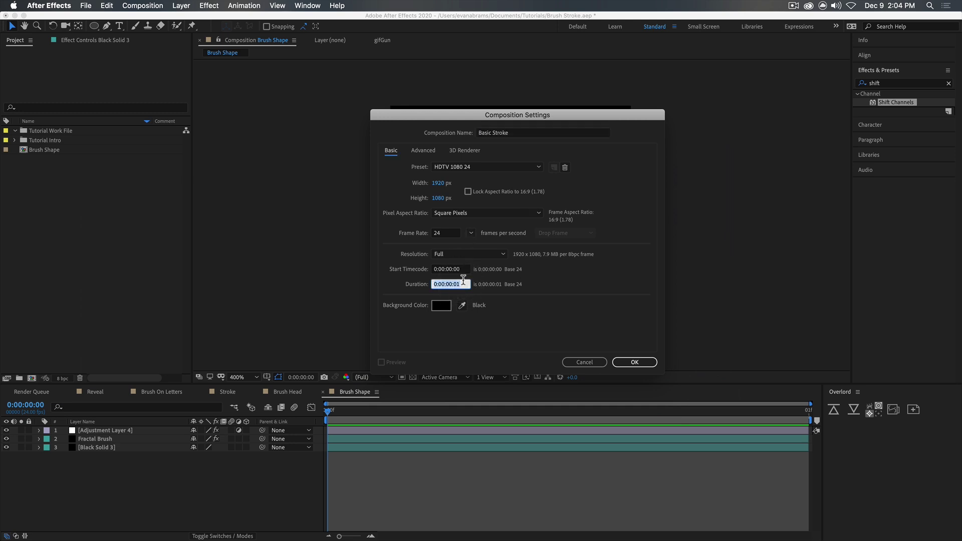
{"action": "type", "text": "2."}
{"action": "key", "text": "Tab"}
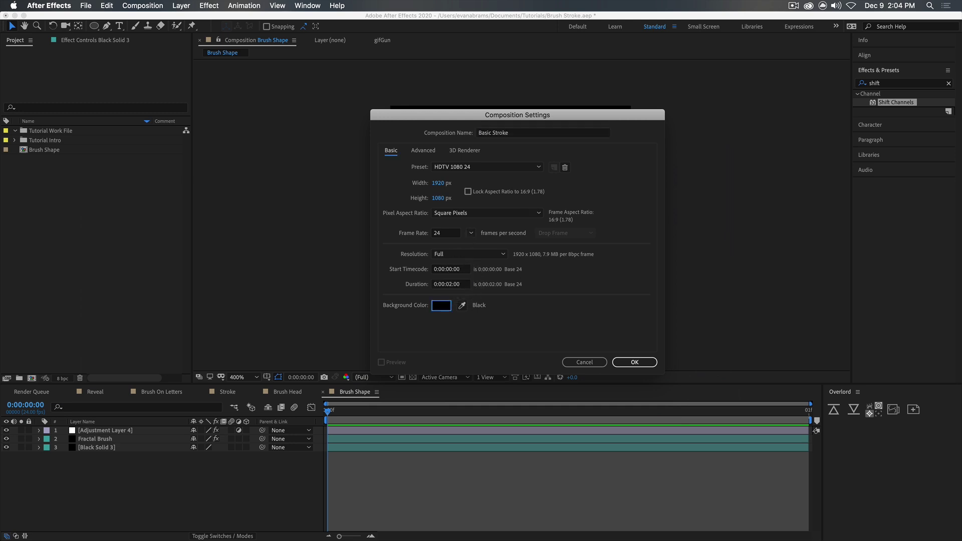
{"action": "left_click", "coordinate": [634, 362]}
{"action": "mouse_move", "coordinate": [46, 150]}
{"action": "left_mouse_down"}
{"action": "mouse_move", "coordinate": [67, 193]}
{"action": "mouse_move", "coordinate": [502, 223]}
{"action": "mouse_move", "coordinate": [488, 231]}
{"action": "left_mouse_up"}
{"action": "scroll", "coordinate": [495, 230], "scroll_direction": "down", "scroll_amount": 4}
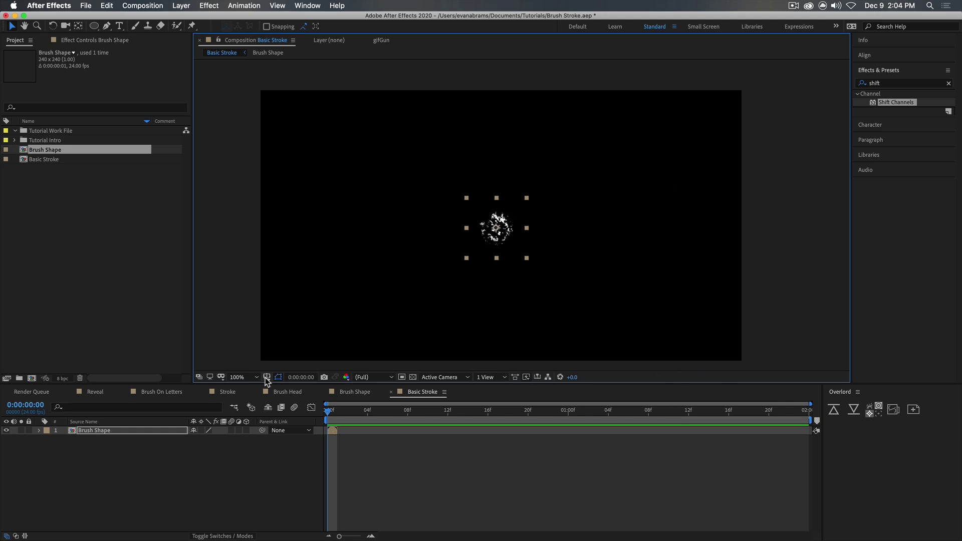
- Turn on the viewer grid overlay, undoing an accidental move of the brush shape
{"action": "left_click", "coordinate": [267, 376]}
{"action": "left_click", "coordinate": [294, 411]}
{"action": "mouse_move", "coordinate": [499, 230]}
{"action": "left_mouse_down"}
{"action": "mouse_move", "coordinate": [423, 227]}
{"action": "mouse_move", "coordinate": [614, 243]}
{"action": "left_mouse_up"}
{"action": "key", "text": "super+z"}
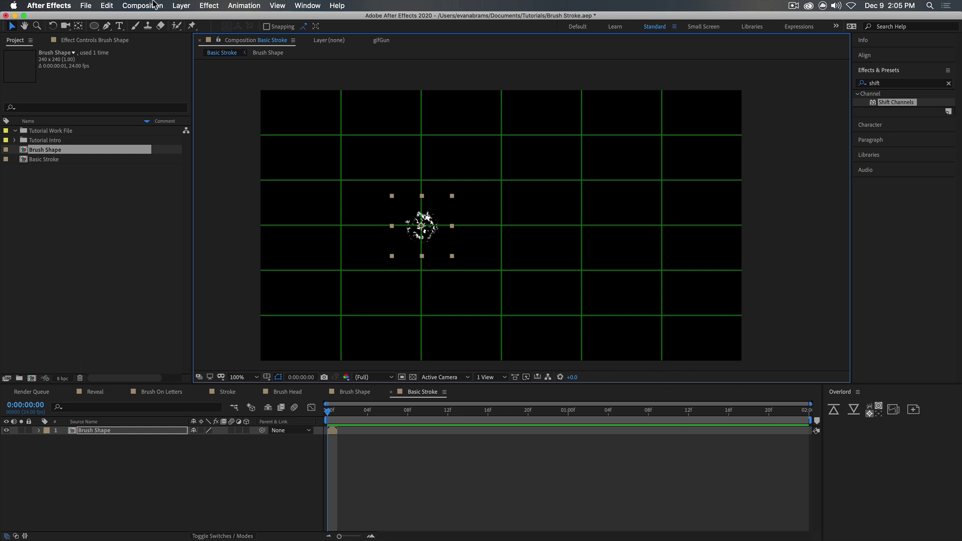
- Freeze Brush Shape on its last frame, extend it to the comp end, and preview
{"action": "left_click", "coordinate": [180, 6]}
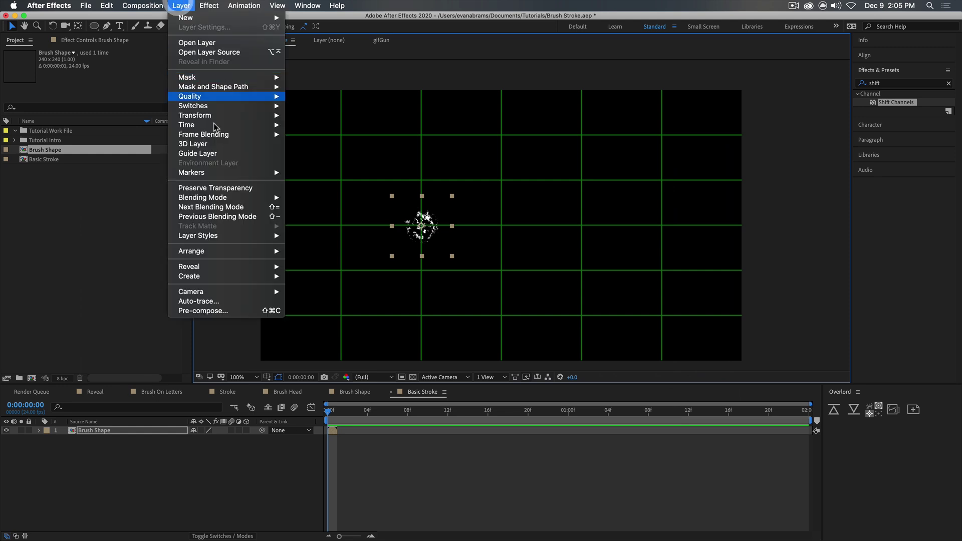
{"action": "mouse_move", "coordinate": [211, 124]}
{"action": "left_click", "coordinate": [375, 163]}
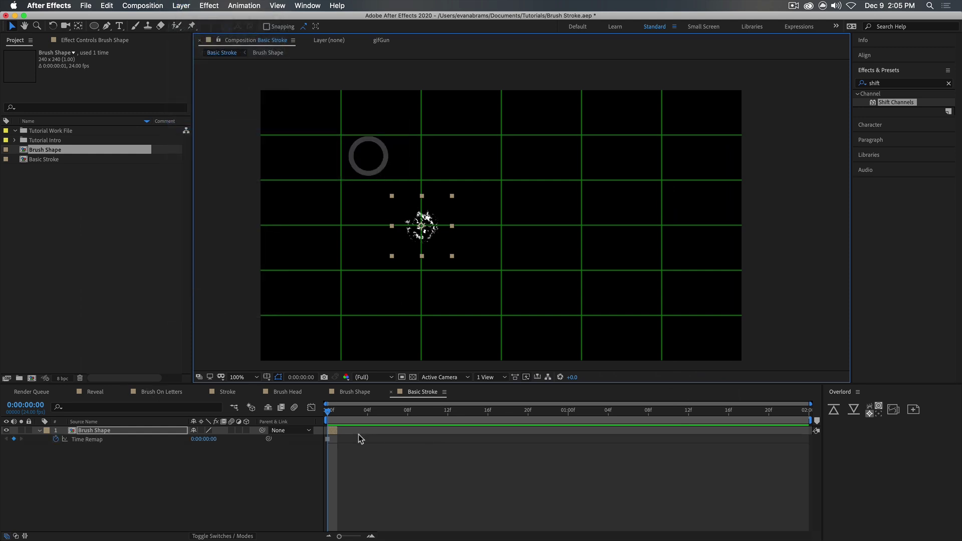
{"action": "left_click_drag", "start_coordinate": [355, 431], "coordinate": [809, 431]}
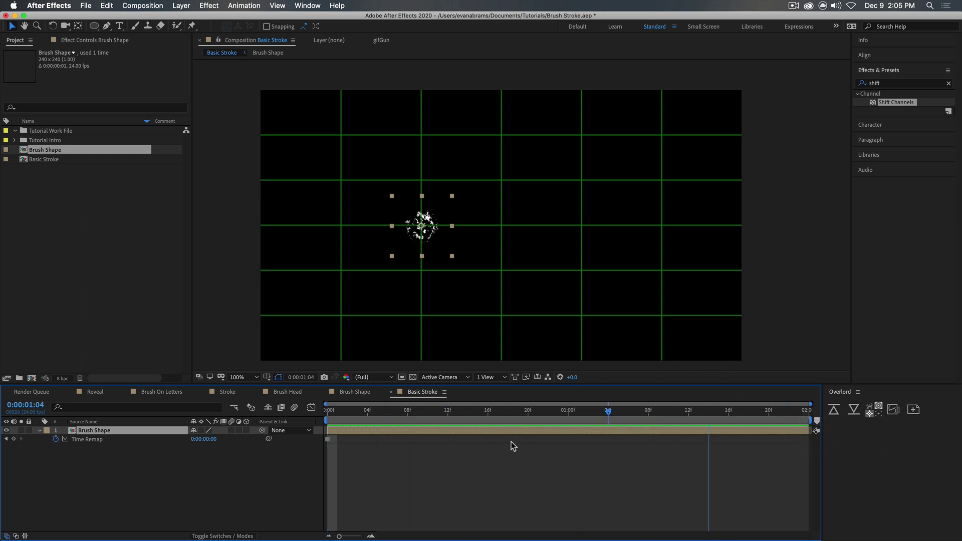
{"action": "key", "text": "space"}
- At frame 5, reveal Position, Scale, Rotation and Opacity and set starting keyframes
{"action": "left_click", "coordinate": [377, 410]}
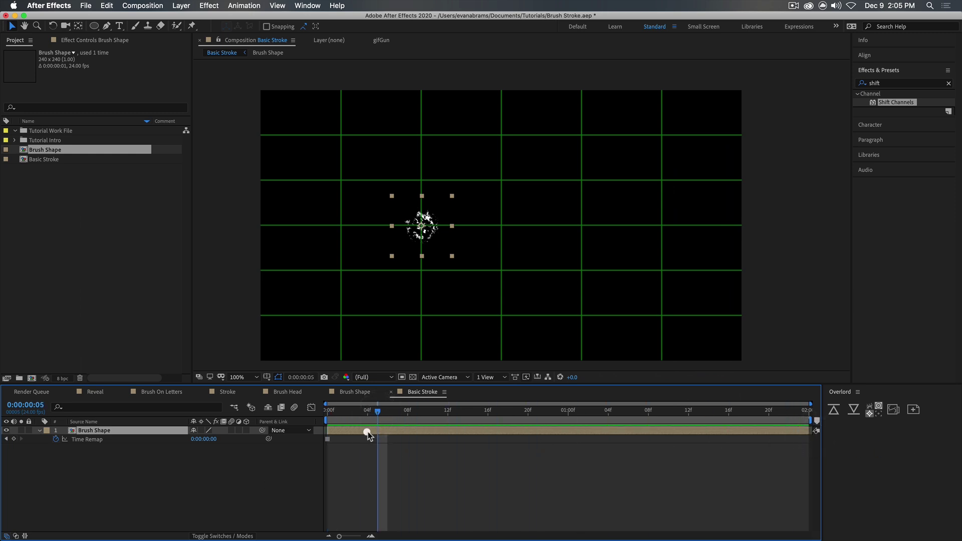
{"action": "key", "text": "p"}
{"action": "key", "text": "shift+s"}
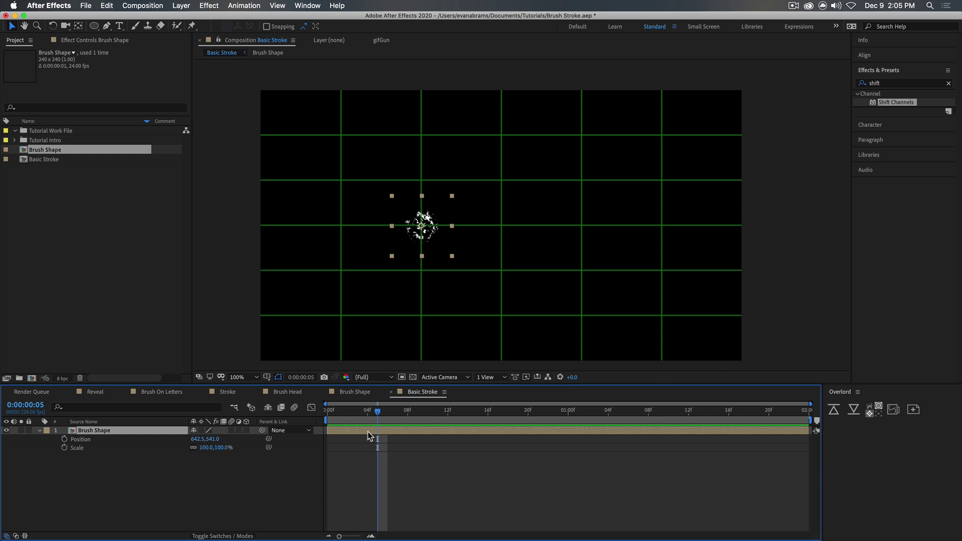
{"action": "key", "text": "shift+r"}
{"action": "key", "text": "shift+t"}
{"action": "left_click_drag", "start_coordinate": [68, 444], "coordinate": [71, 464]}
{"action": "left_click", "coordinate": [64, 465]}
- At 0:00:01:11, move the brush shape right to keyframe its end position
{"action": "left_click", "coordinate": [656, 407]}
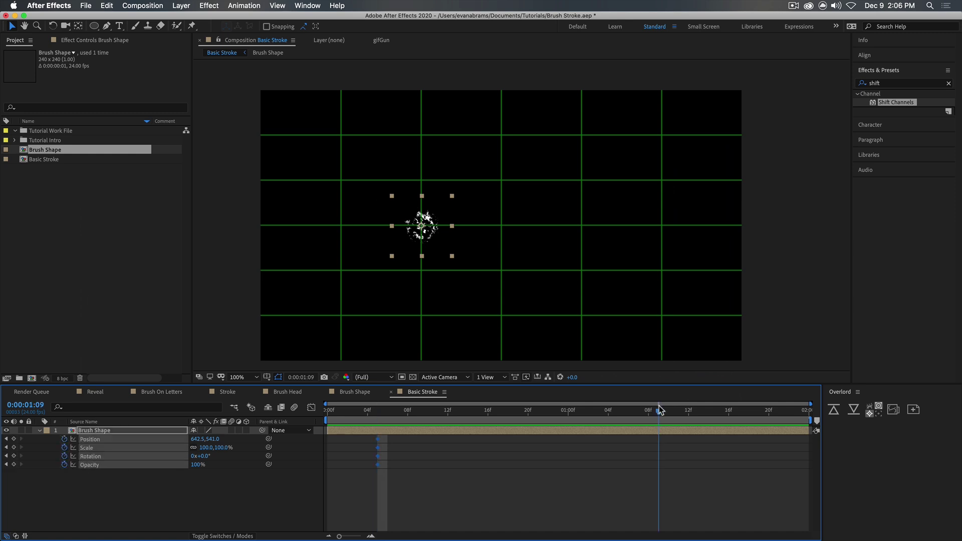
{"action": "left_click_drag", "start_coordinate": [659, 410], "coordinate": [678, 409]}
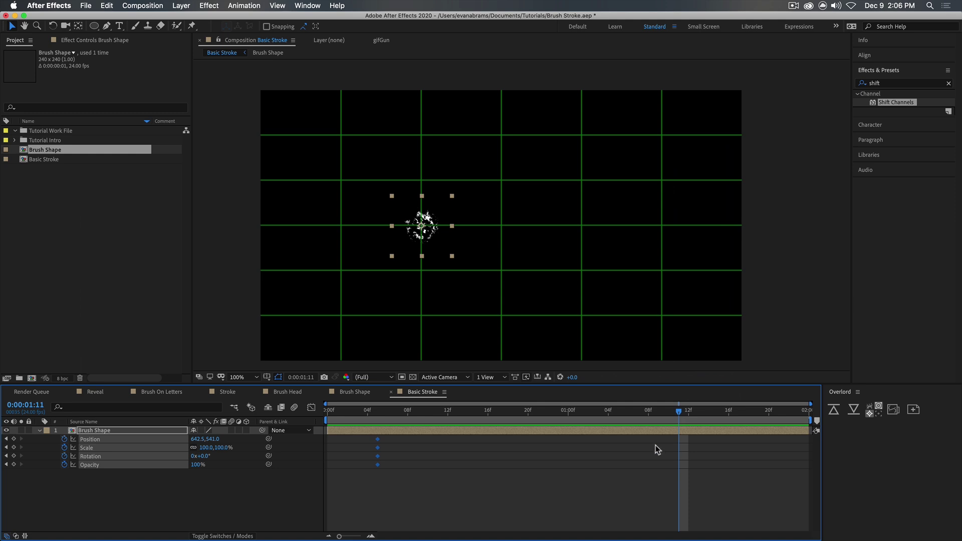
{"action": "left_click", "coordinate": [395, 489]}
{"action": "left_click", "coordinate": [430, 431]}
{"action": "left_click_drag", "start_coordinate": [427, 239], "coordinate": [588, 242]}
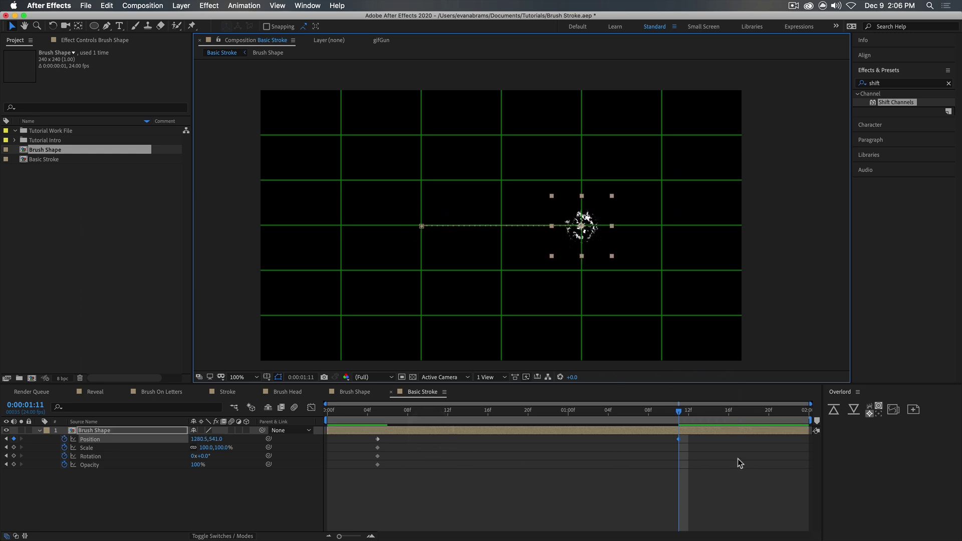
{"action": "left_click", "coordinate": [680, 443]}
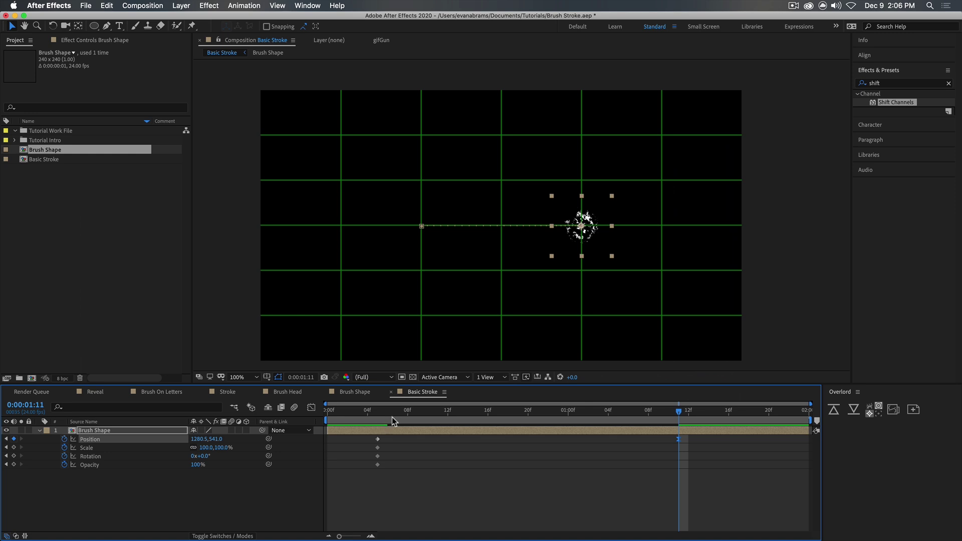
- In the Graph Editor, set the final keyframe's influence to about 74% and preview
{"action": "left_click", "coordinate": [311, 408]}
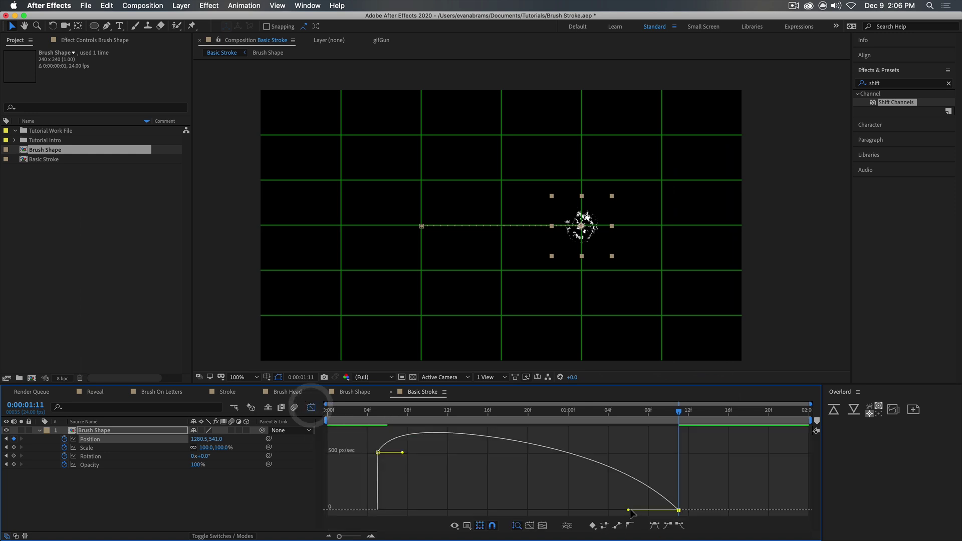
{"action": "left_click_drag", "start_coordinate": [608, 510], "coordinate": [568, 510]}
{"action": "left_click", "coordinate": [373, 414]}
{"action": "key", "text": "space"}
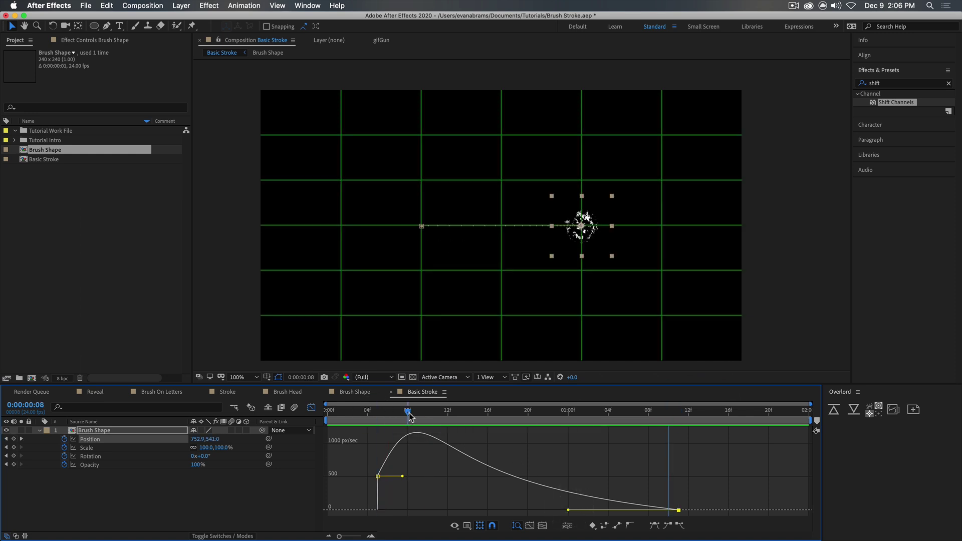
{"action": "key", "text": "shift+F3"}
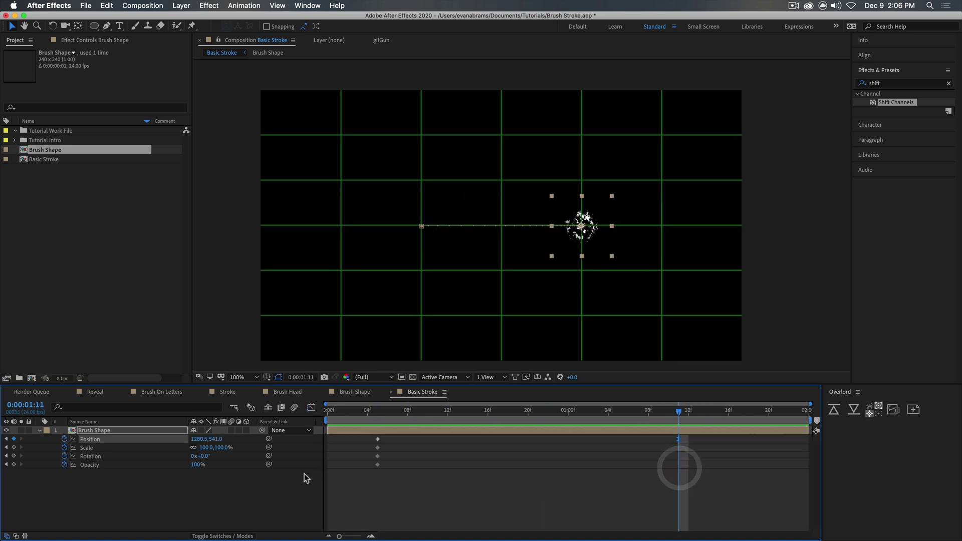
- Keyframe Brush Shape's Scale from 70% at frame 5 to 90% at the final keyframe
{"action": "left_click", "coordinate": [119, 446]}
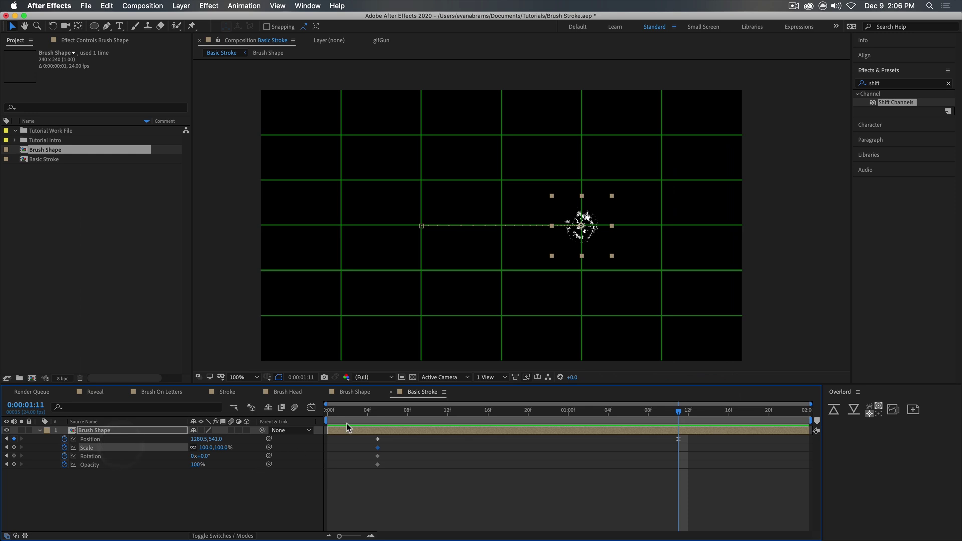
{"action": "left_click", "coordinate": [377, 414]}
{"action": "left_click_drag", "start_coordinate": [213, 447], "coordinate": [240, 446]}
{"action": "key", "text": "space"}
{"action": "left_click", "coordinate": [678, 425]}
{"action": "left_click", "coordinate": [223, 447]}
{"action": "type", "text": "90"}
{"action": "key", "text": "Return"}
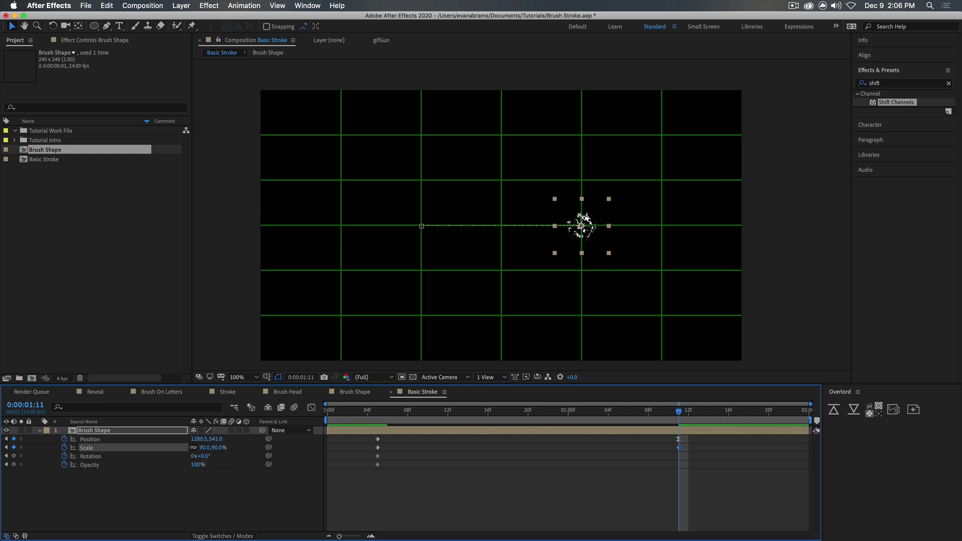
{"action": "key", "text": "space"}
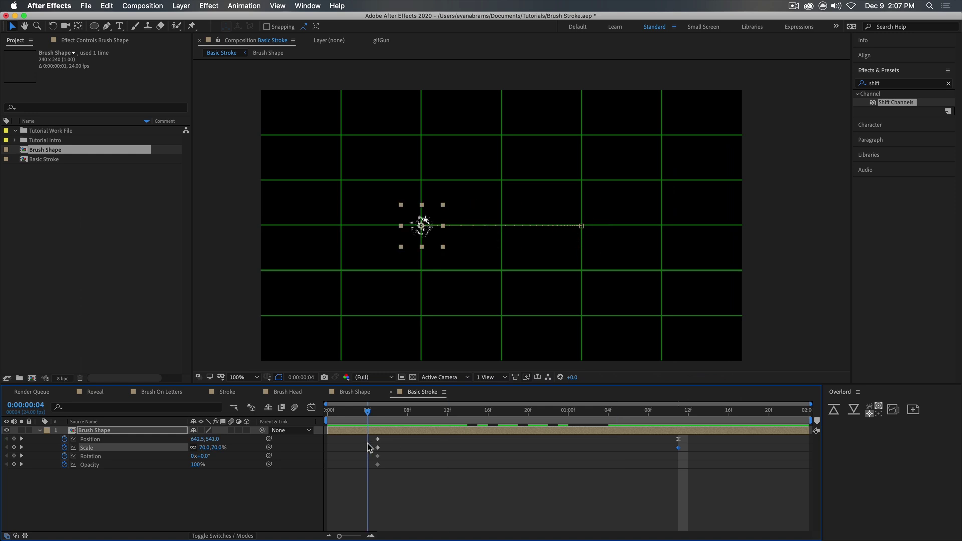
{"action": "key", "text": "space"}
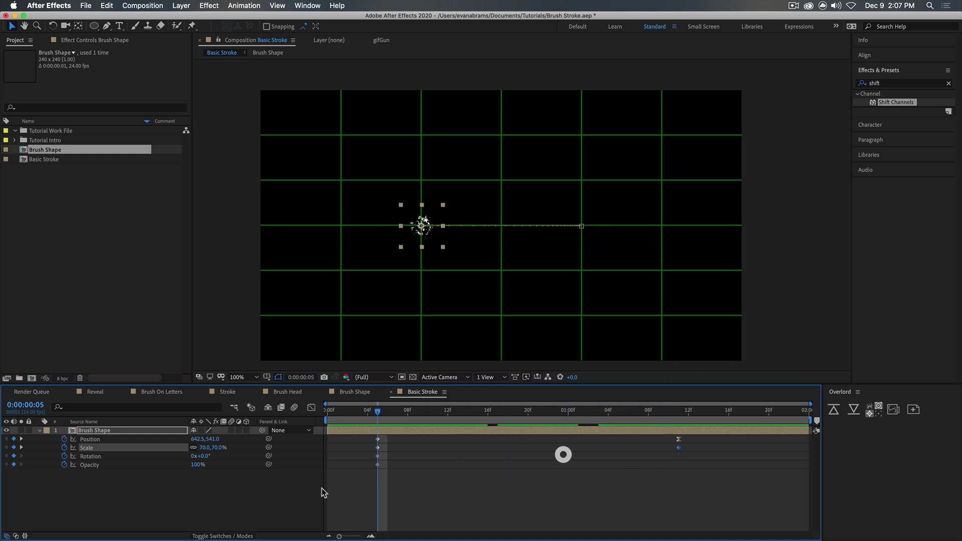
- Fade Opacity in from 0% at frame 5 to 50% at frame 8
{"action": "left_click", "coordinate": [87, 465]}
{"action": "left_click_drag", "start_coordinate": [198, 464], "coordinate": [175, 464]}
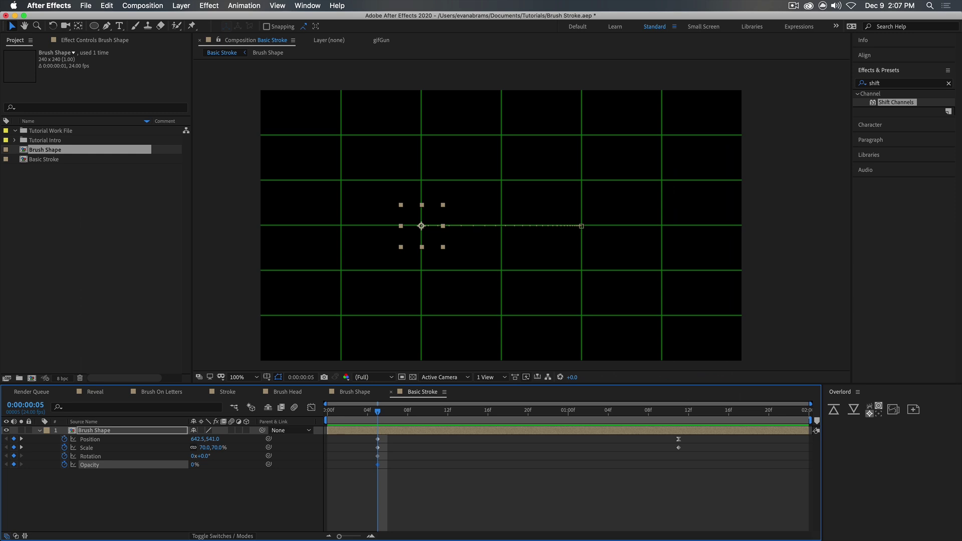
{"action": "left_click_drag", "start_coordinate": [391, 414], "coordinate": [407, 413]}
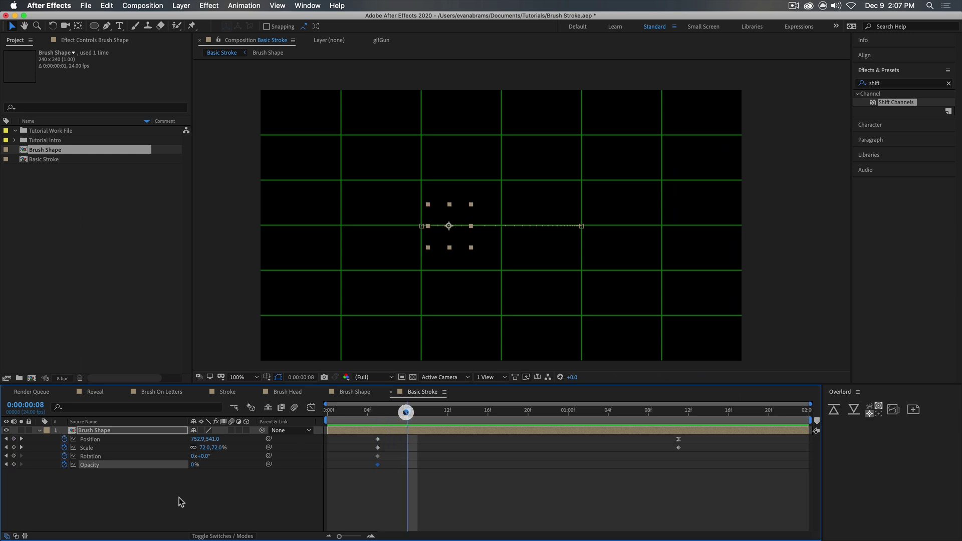
{"action": "left_click", "coordinate": [194, 465]}
{"action": "type", "text": "50"}
{"action": "key", "text": "Return"}
- Drop Opacity to 30% at one second and 20% at the last keyframe
{"action": "left_click_drag", "start_coordinate": [425, 417], "coordinate": [567, 420]}
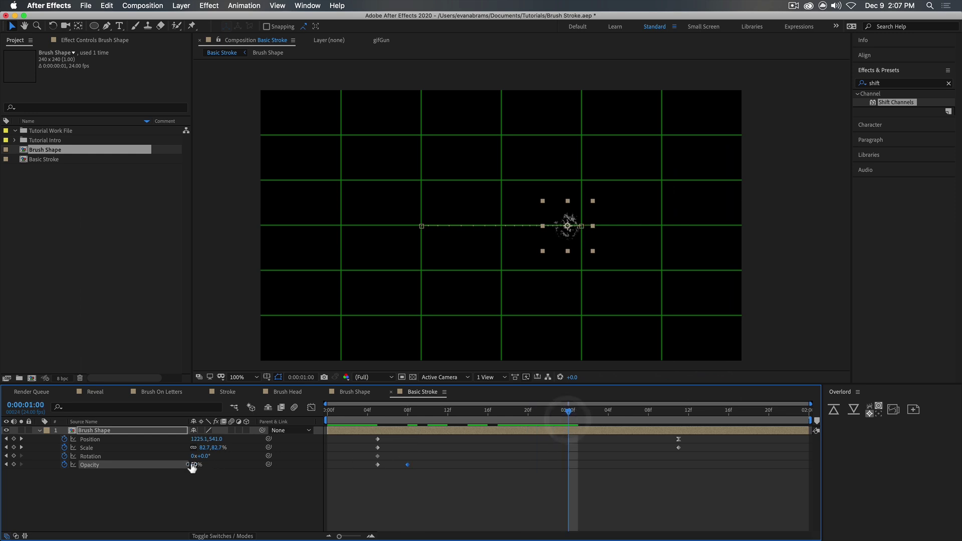
{"action": "left_click", "coordinate": [194, 465]}
{"action": "type", "text": "30"}
{"action": "key", "text": "Return"}
{"action": "left_click", "coordinate": [619, 410]}
{"action": "left_click_drag", "start_coordinate": [620, 413], "coordinate": [678, 417]}
{"action": "left_click", "coordinate": [194, 465]}
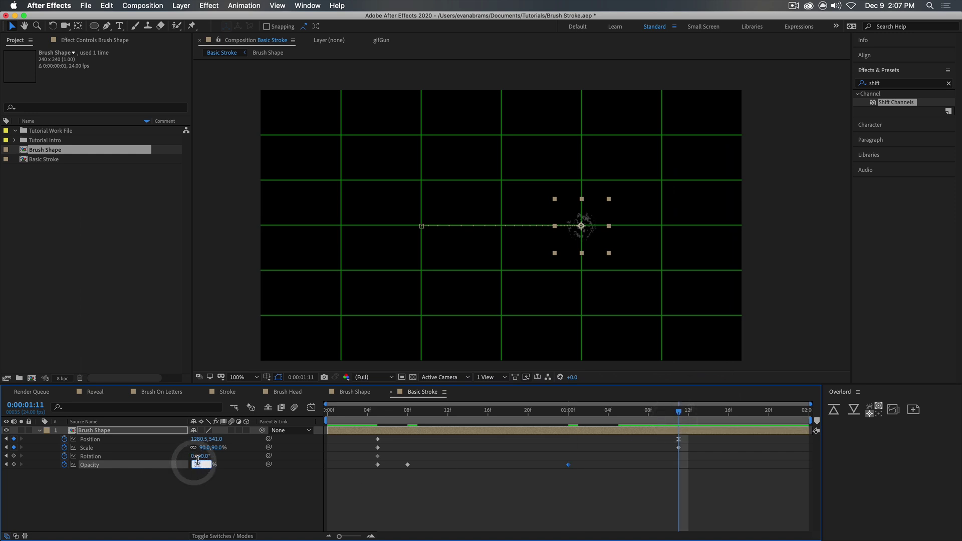
{"action": "type", "text": "20"}
{"action": "key", "text": "Return"}
- Set Rotation to 45° at the end and scrub to check the turn
{"action": "left_click_drag", "start_coordinate": [557, 415], "coordinate": [677, 449]}
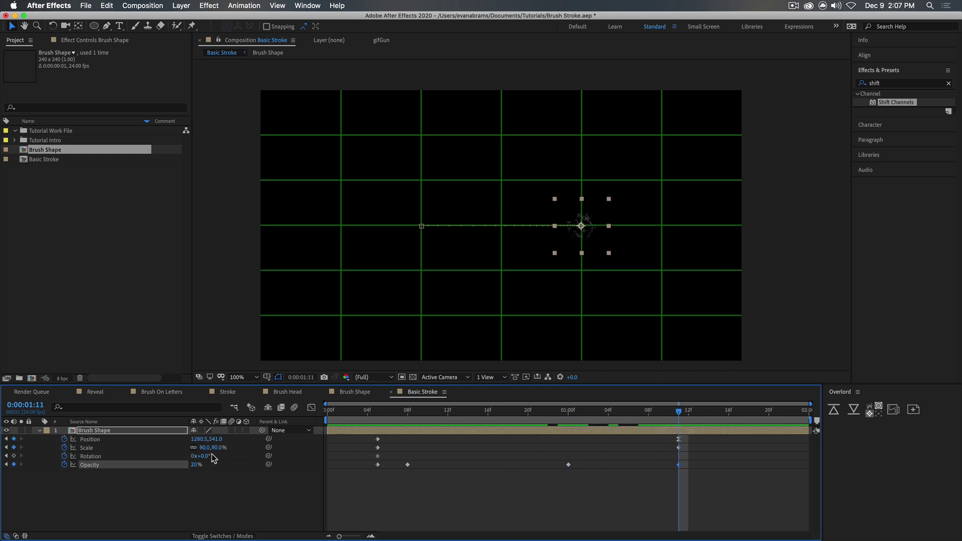
{"action": "type", "text": "45"}
{"action": "key", "text": "Return"}
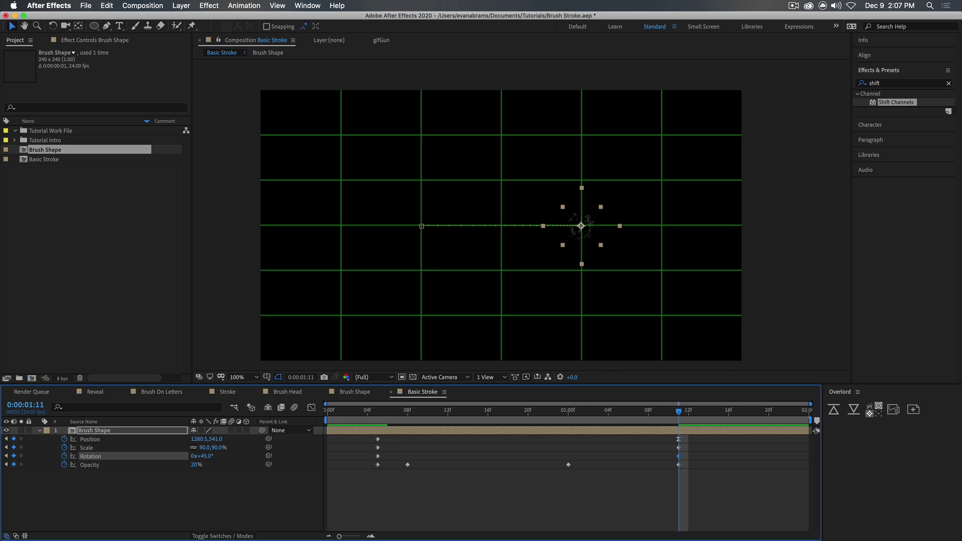
{"action": "left_click_drag", "start_coordinate": [384, 418], "coordinate": [668, 452]}
- Apply Easy Ease to the selected keyframes and preview the brush motion
{"action": "key", "text": "F9"}
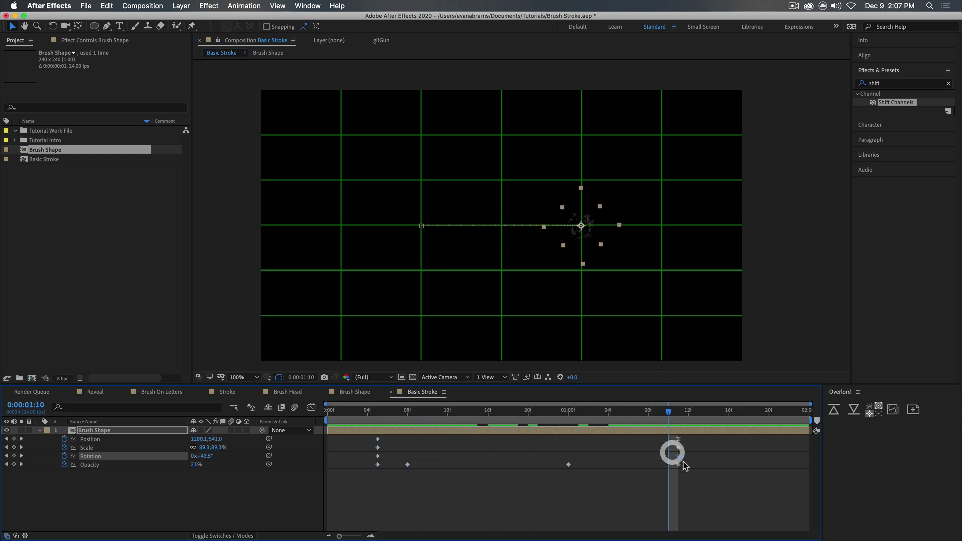
{"action": "left_click", "coordinate": [383, 416]}
{"action": "key", "text": "space"}
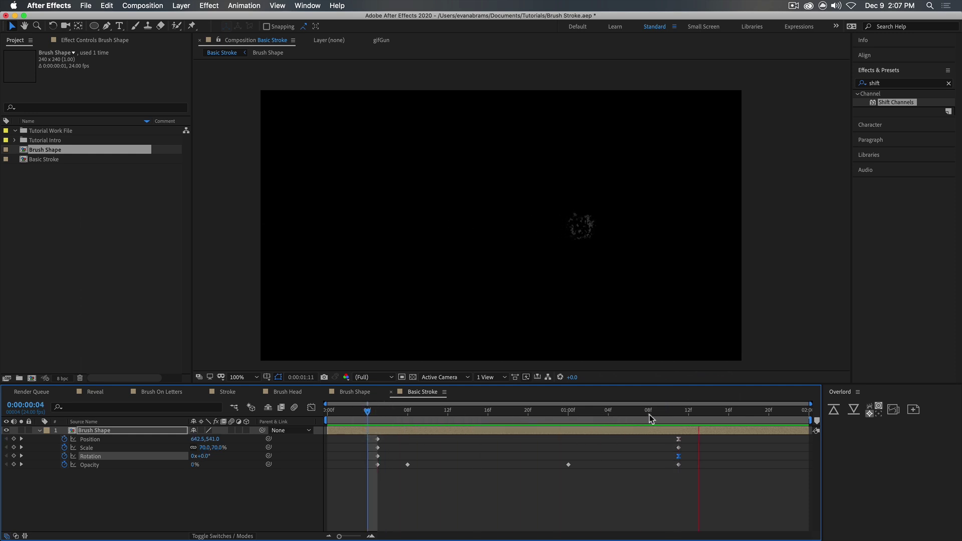
{"action": "key", "text": "space"}
{"action": "left_click_drag", "start_coordinate": [649, 417], "coordinate": [476, 432]}
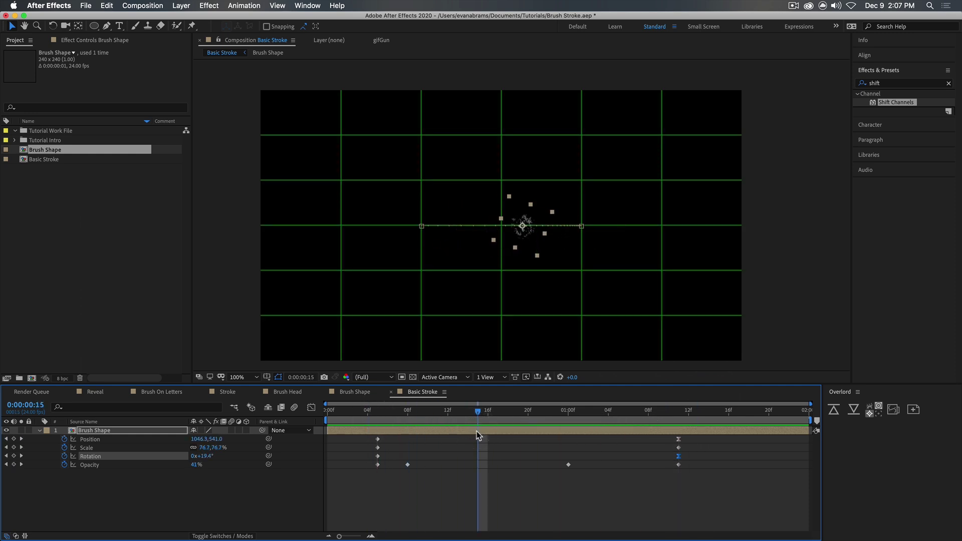
{"action": "left_click_drag", "start_coordinate": [382, 417], "coordinate": [600, 433]}
- Add an adjustment layer above Brush Shape and apply the Echo effect to it
{"action": "left_click", "coordinate": [520, 484]}
{"action": "right_click", "coordinate": [218, 493]}
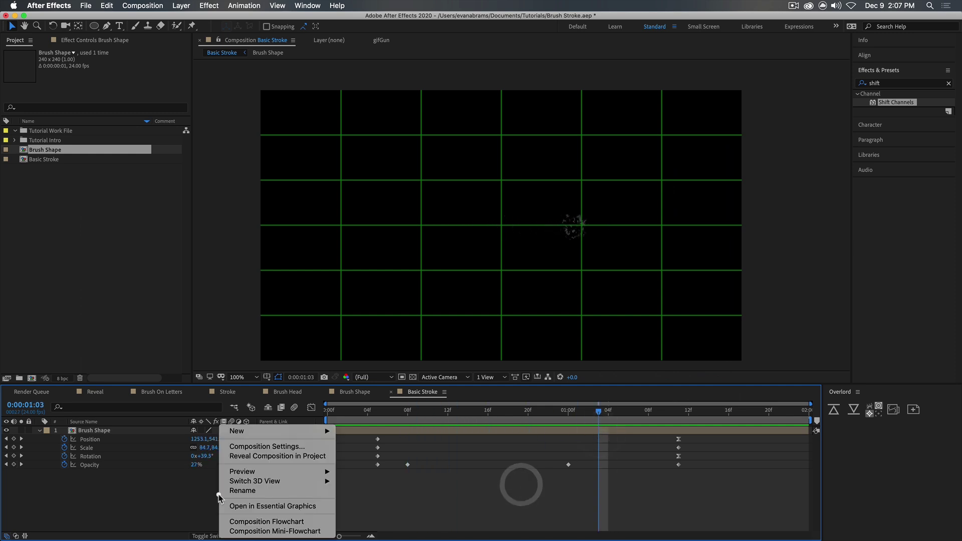
{"action": "mouse_move", "coordinate": [236, 431]}
{"action": "left_click", "coordinate": [354, 503]}
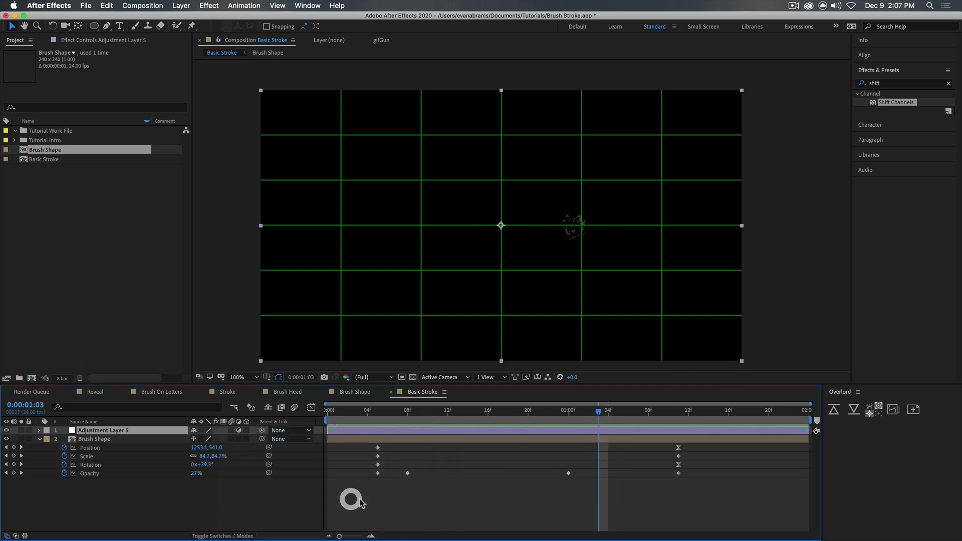
{"action": "double_click", "coordinate": [878, 83]}
{"action": "type", "text": "echo"}
{"action": "double_click", "coordinate": [879, 119]}
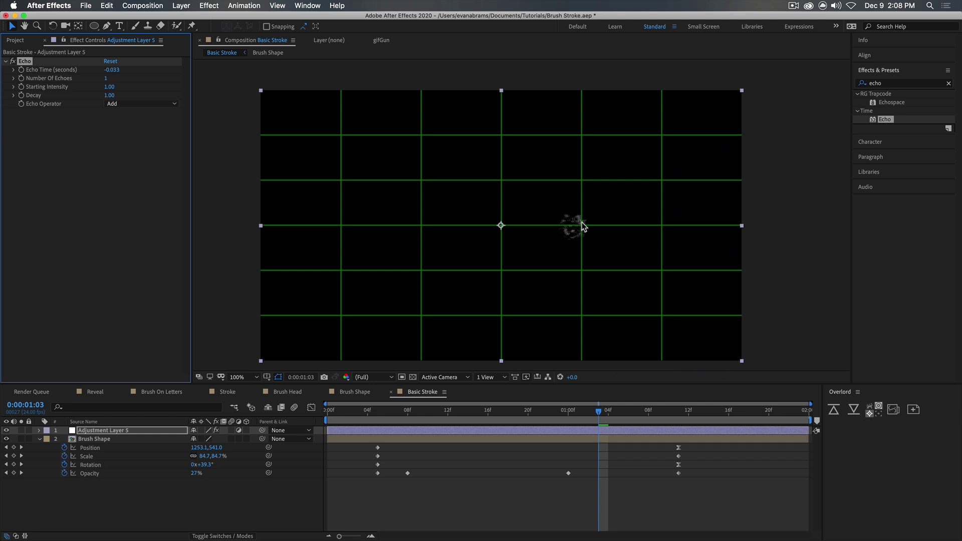
{"action": "key", "text": "space"}
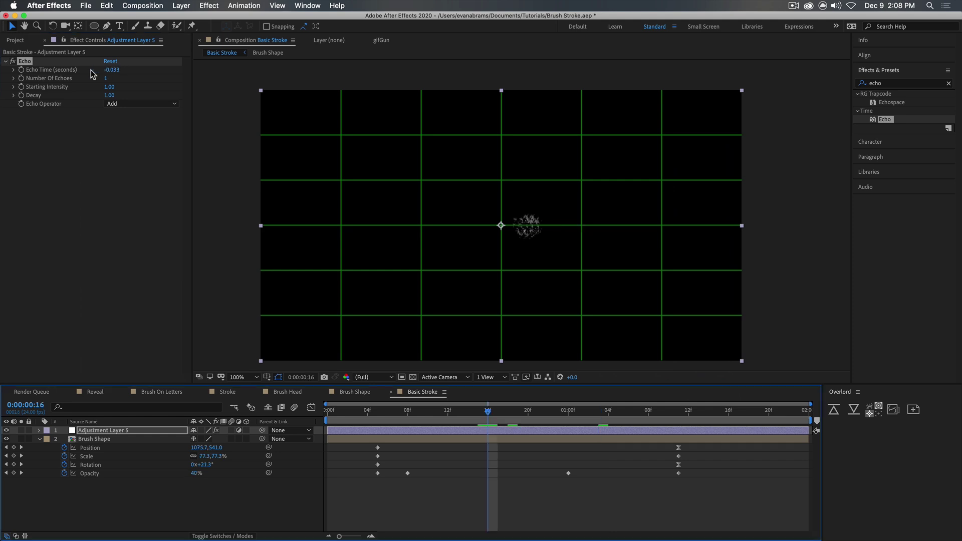
- Set Echo Time to -0.003 seconds and scrub the early frames to inspect it
{"action": "left_click", "coordinate": [111, 69]}
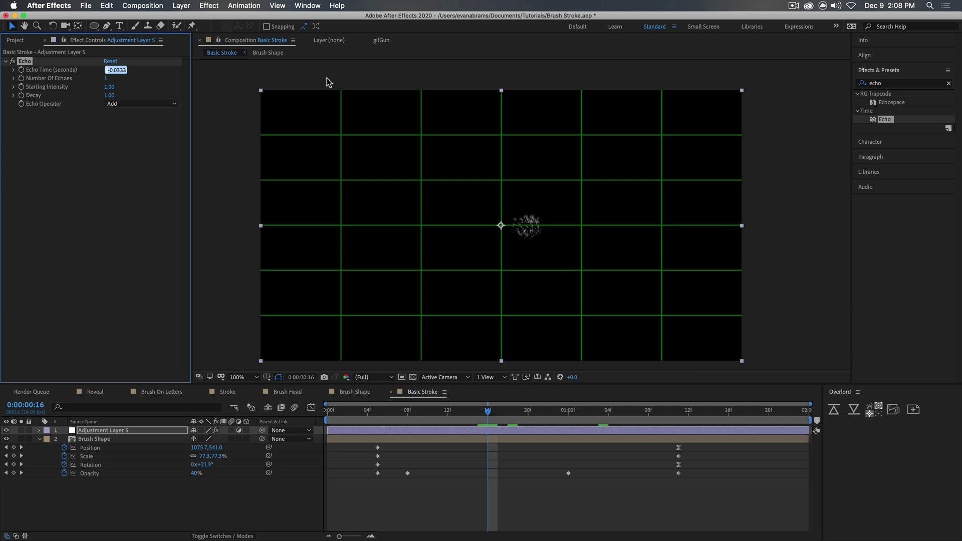
{"action": "type", "text": "-0.003"}
{"action": "key", "text": "Return"}
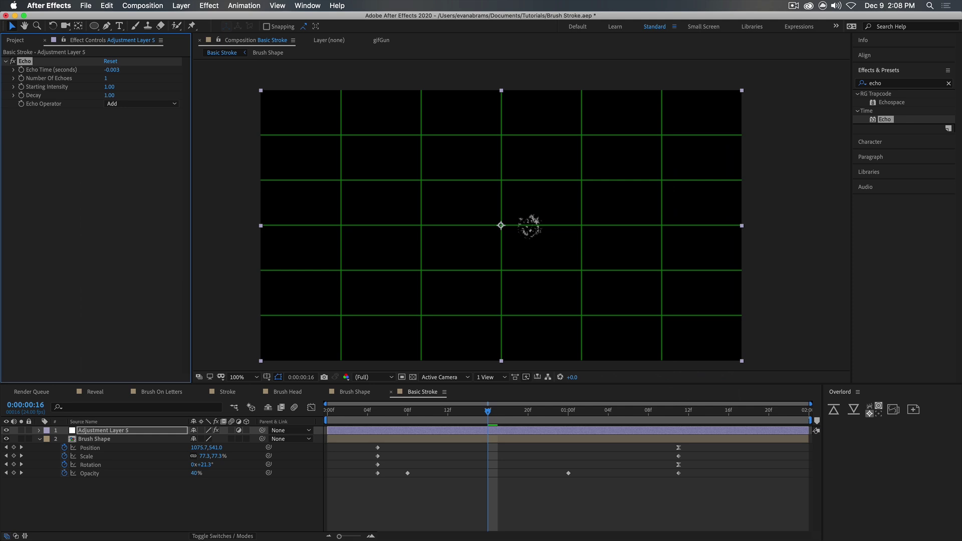
{"action": "left_click", "coordinate": [386, 418]}
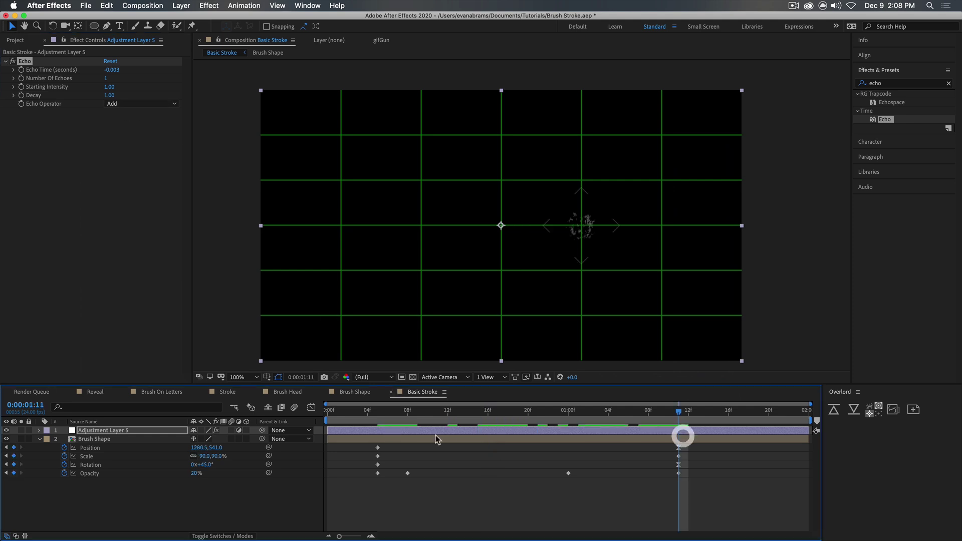
{"action": "mouse_move", "coordinate": [384, 418]}
{"action": "left_mouse_down"}
{"action": "mouse_move", "coordinate": [413, 421]}
{"action": "mouse_move", "coordinate": [386, 426]}
{"action": "mouse_move", "coordinate": [536, 426]}
{"action": "mouse_move", "coordinate": [438, 425]}
{"action": "left_mouse_up"}
{"action": "mouse_move", "coordinate": [598, 413]}
{"action": "left_mouse_down"}
{"action": "mouse_move", "coordinate": [697, 423]}
{"action": "mouse_move", "coordinate": [678, 427]}
{"action": "left_mouse_up"}
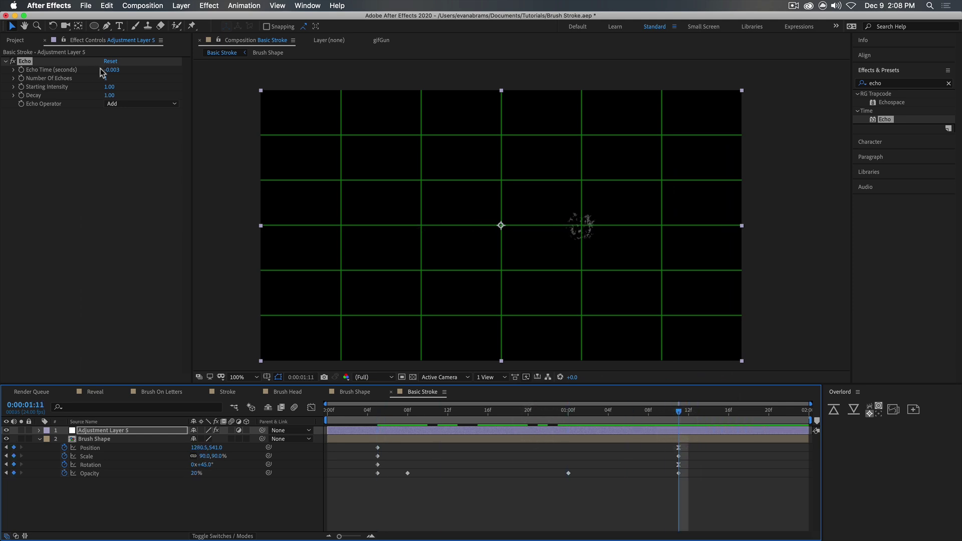
- Set Number of Echoes to 420 to form a solid stroke
{"action": "left_click_drag", "start_coordinate": [107, 74], "coordinate": [110, 75]}
{"action": "left_click", "coordinate": [108, 79]}
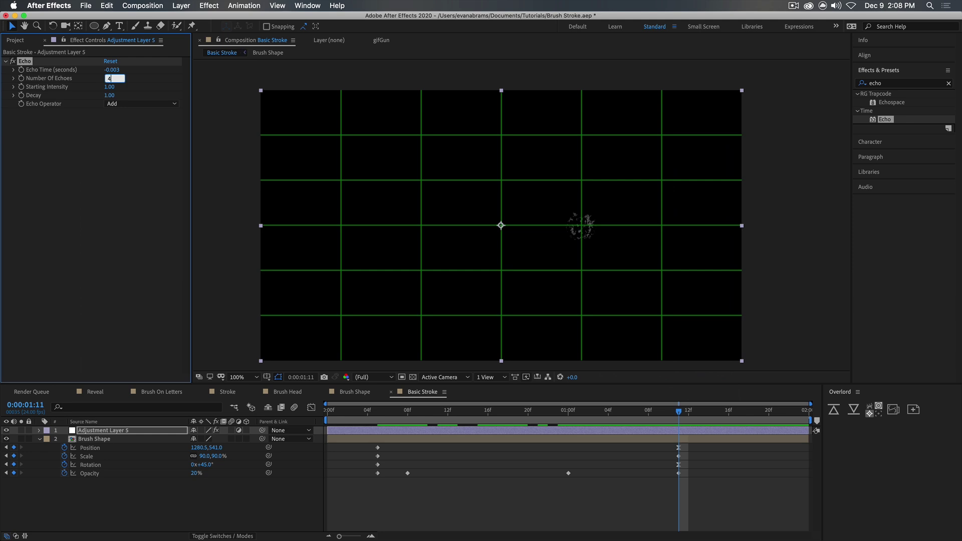
{"action": "key", "text": "Return"}
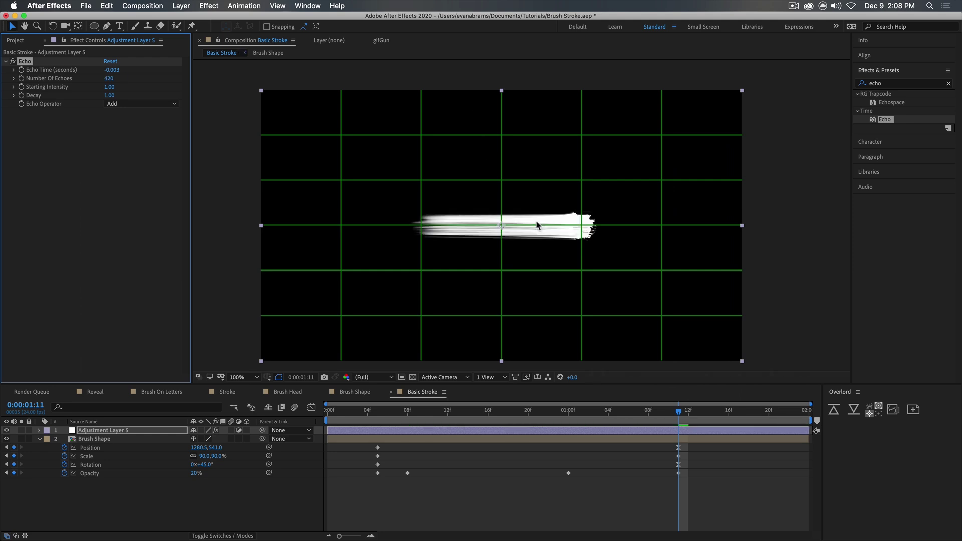
{"action": "mouse_move", "coordinate": [676, 411]}
{"action": "left_mouse_down"}
{"action": "mouse_move", "coordinate": [376, 423]}
{"action": "mouse_move", "coordinate": [689, 418]}
{"action": "mouse_move", "coordinate": [672, 418]}
{"action": "left_mouse_up"}
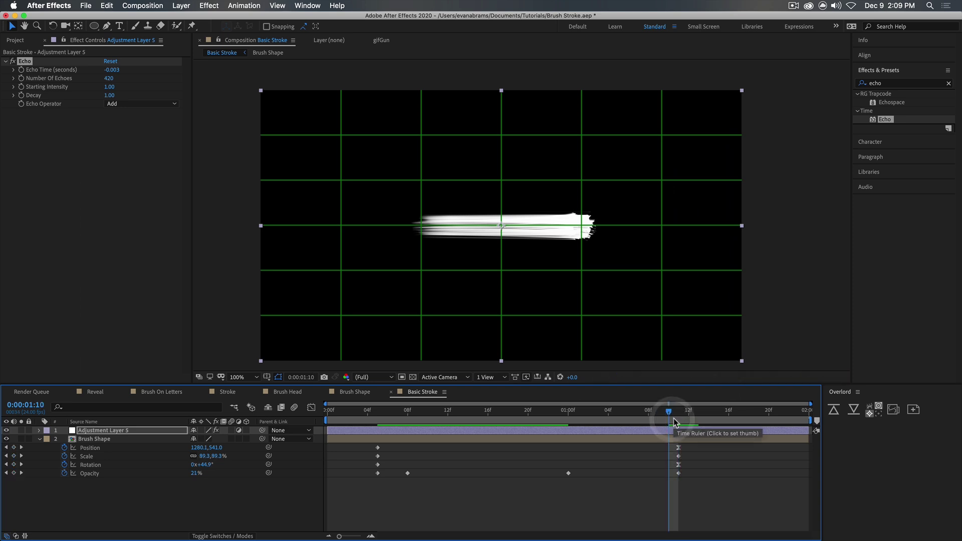
{"action": "left_click", "coordinate": [675, 418]}
{"action": "scroll", "coordinate": [476, 213], "scroll_direction": "up", "scroll_amount": 1}
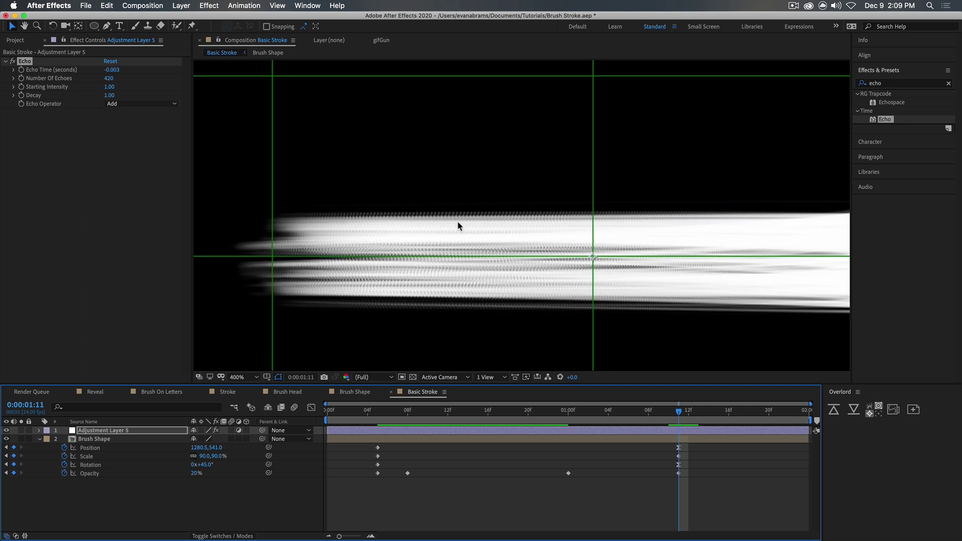
{"action": "scroll", "coordinate": [402, 239], "scroll_direction": "down", "scroll_amount": 2}
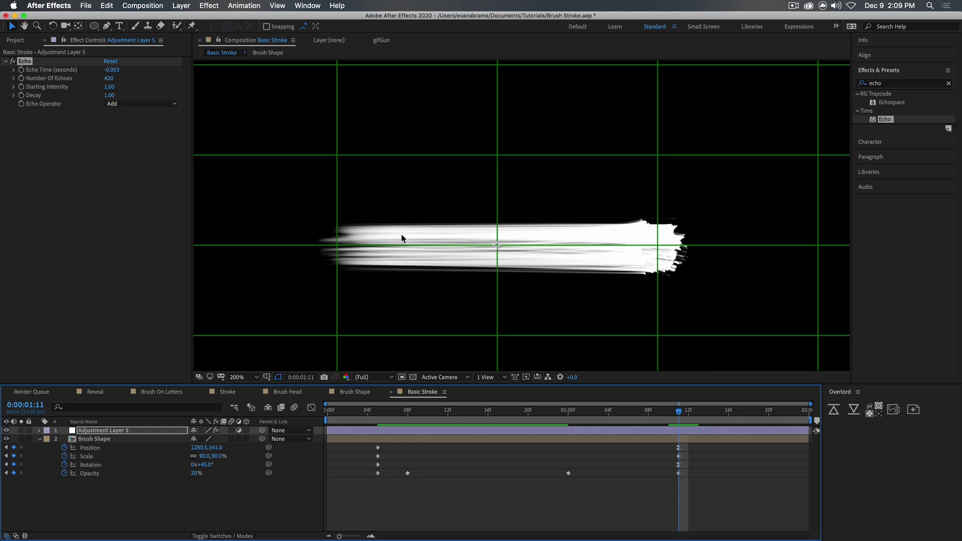
{"action": "scroll", "coordinate": [406, 237], "scroll_direction": "up", "scroll_amount": 2}
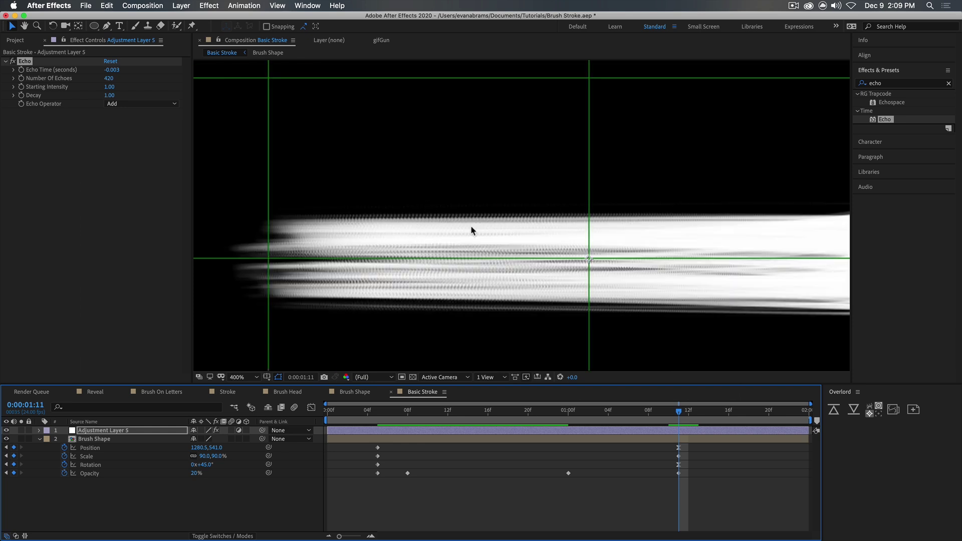
{"action": "scroll", "coordinate": [471, 230], "scroll_direction": "down", "scroll_amount": 2}
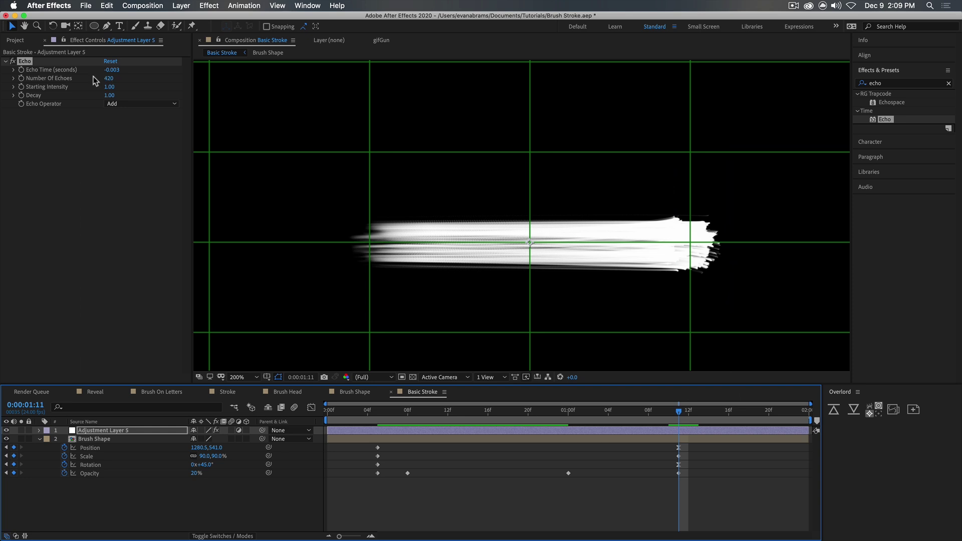
- Fine-tune Echo Time and scrub forward from frame 8 to watch the stroke grow
{"action": "left_click", "coordinate": [49, 70]}
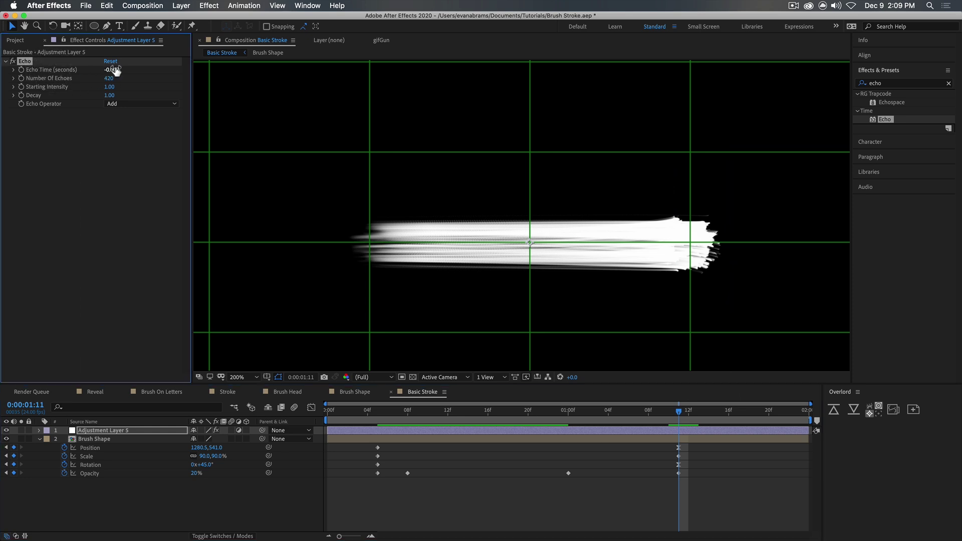
{"action": "scroll", "coordinate": [467, 191], "scroll_direction": "down", "scroll_amount": 1}
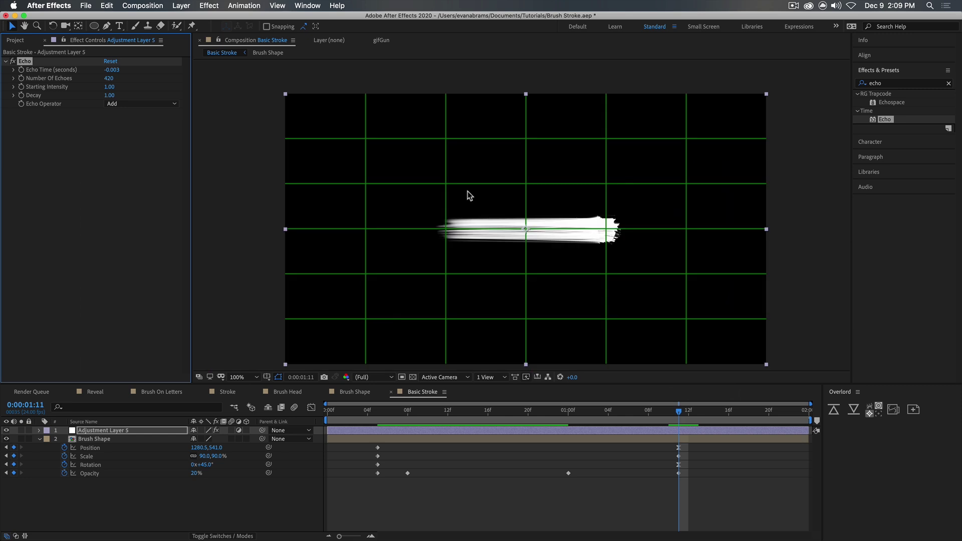
{"action": "left_click", "coordinate": [407, 410]}
{"action": "mouse_move", "coordinate": [409, 413]}
{"action": "left_mouse_down"}
{"action": "mouse_move", "coordinate": [562, 411]}
{"action": "mouse_move", "coordinate": [674, 427]}
{"action": "mouse_move", "coordinate": [427, 430]}
{"action": "mouse_move", "coordinate": [698, 441]}
{"action": "mouse_move", "coordinate": [678, 445]}
{"action": "left_mouse_up"}
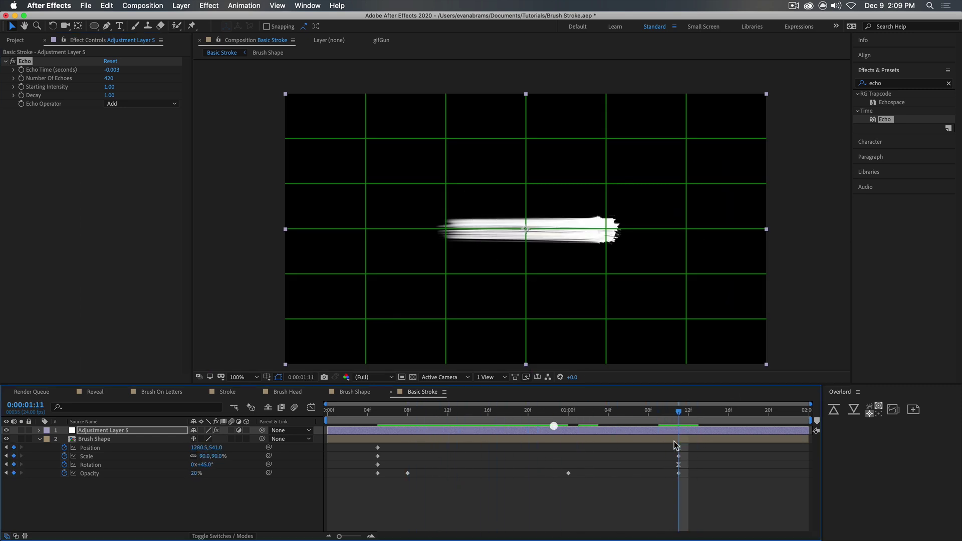
- Set the Echo Operator to Composite In Front and Starting Intensity to 0.30
{"action": "left_click", "coordinate": [56, 103]}
{"action": "left_click", "coordinate": [121, 103]}
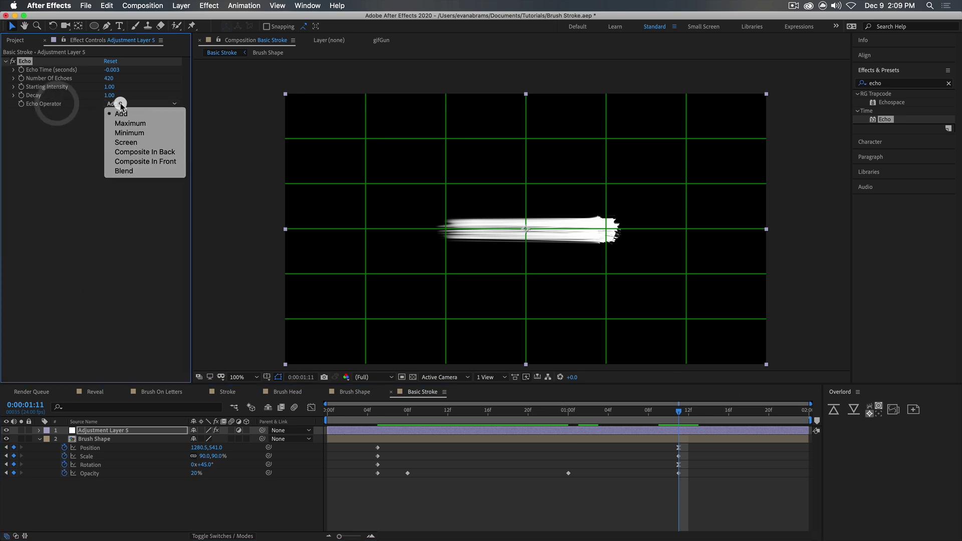
{"action": "left_click", "coordinate": [144, 162]}
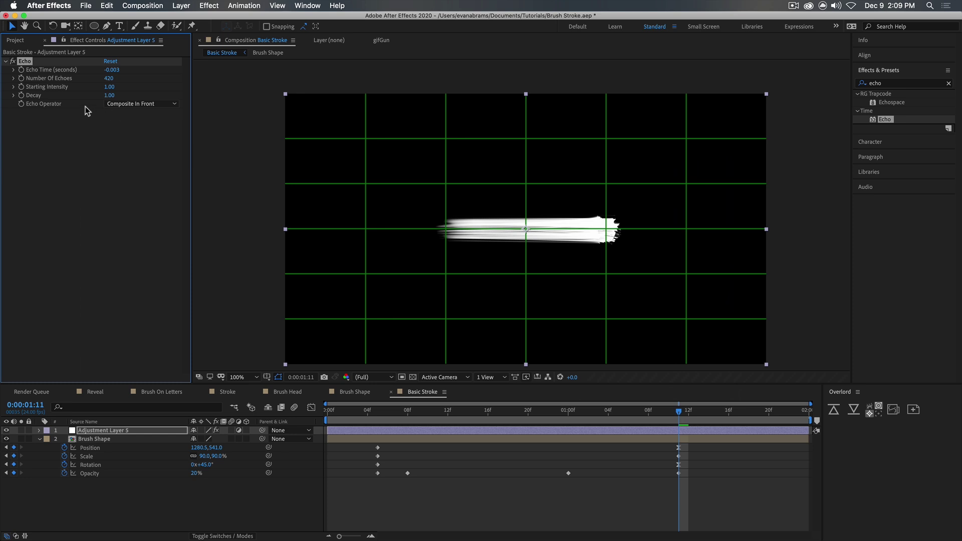
{"action": "left_click", "coordinate": [109, 86]}
{"action": "type", "text": ".3"}
{"action": "key", "text": "Return"}
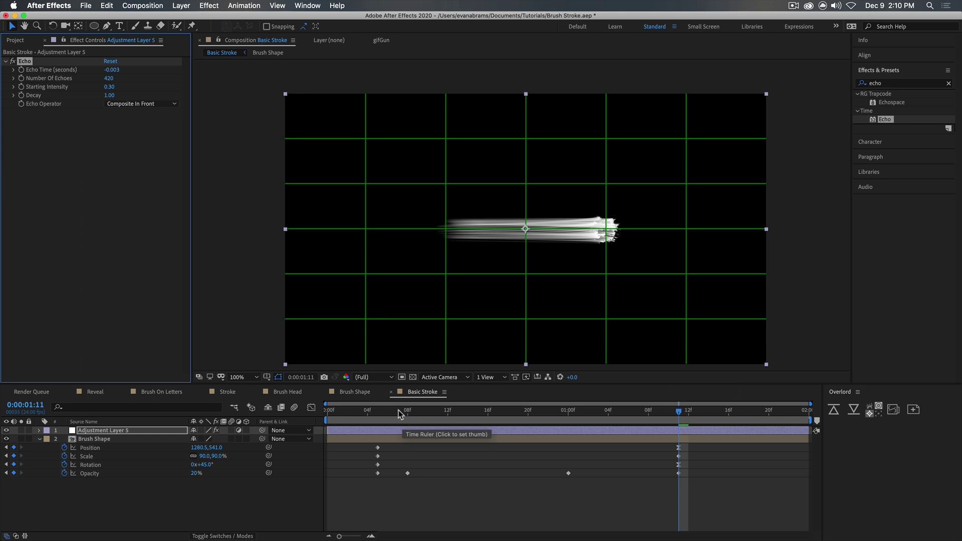
{"action": "scroll", "coordinate": [398, 410], "scroll_direction": "up", "scroll_amount": 2}
{"action": "scroll", "coordinate": [511, 230], "scroll_direction": "up", "scroll_amount": 1}
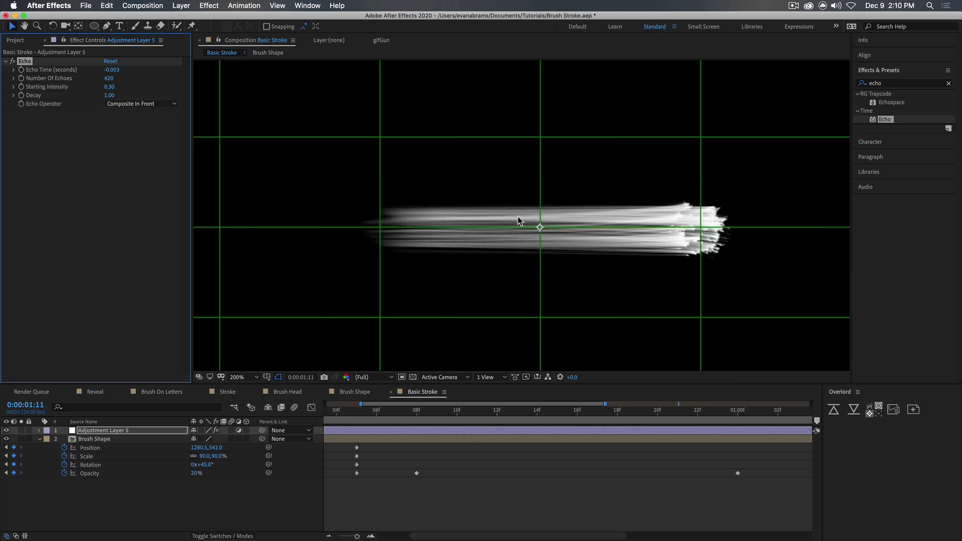
- Apply Gaussian Blur at 5.0 to the adjustment layer
{"action": "left_click", "coordinate": [891, 84]}
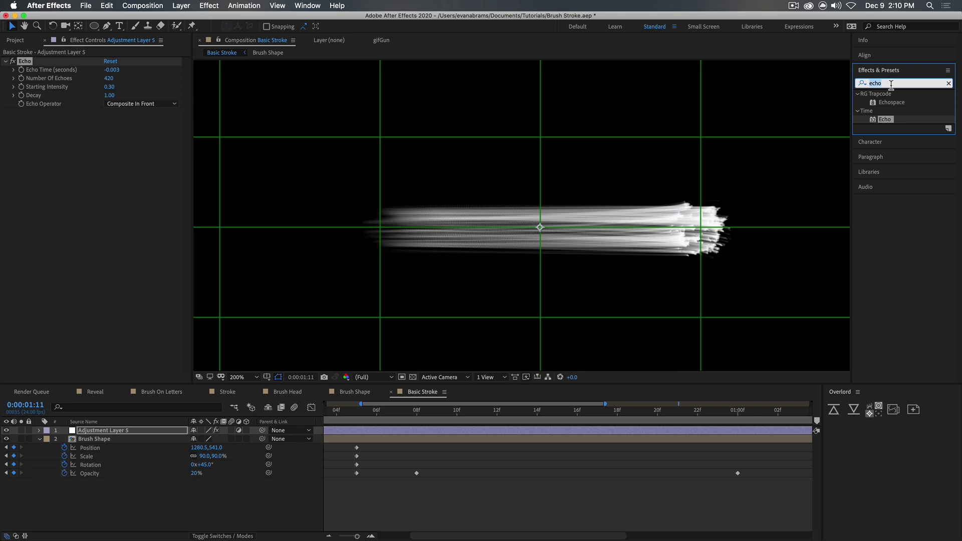
{"action": "type", "text": "gaus"}
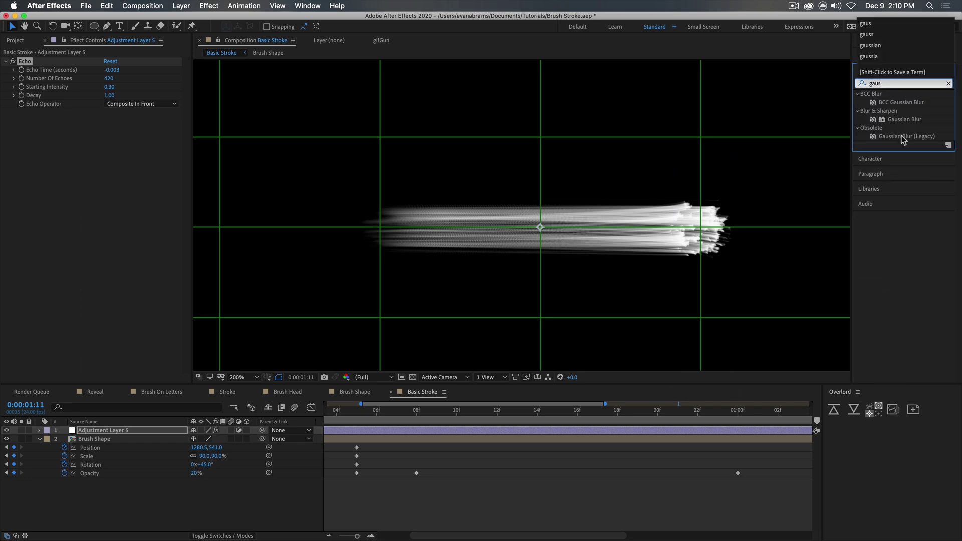
{"action": "left_click_drag", "start_coordinate": [907, 124], "coordinate": [107, 123]}
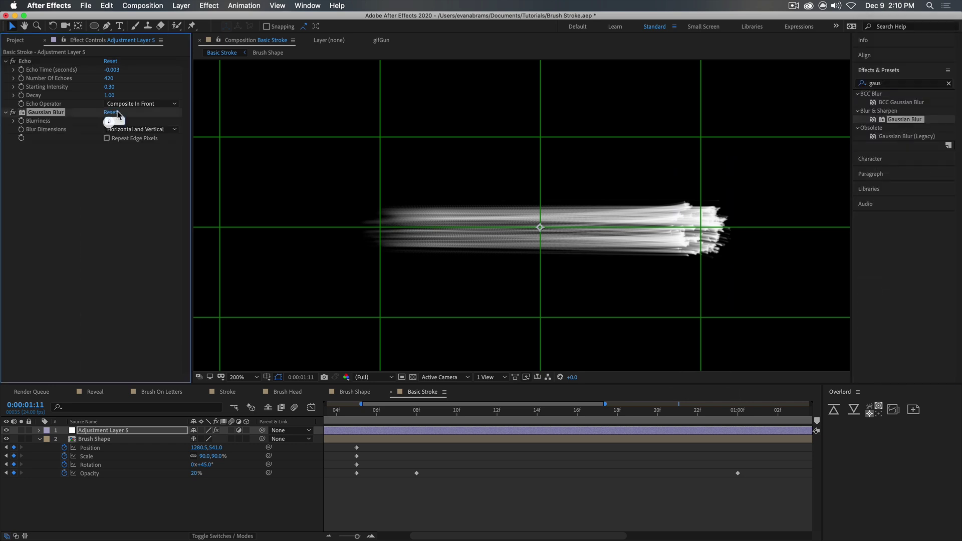
{"action": "key", "text": "period"}
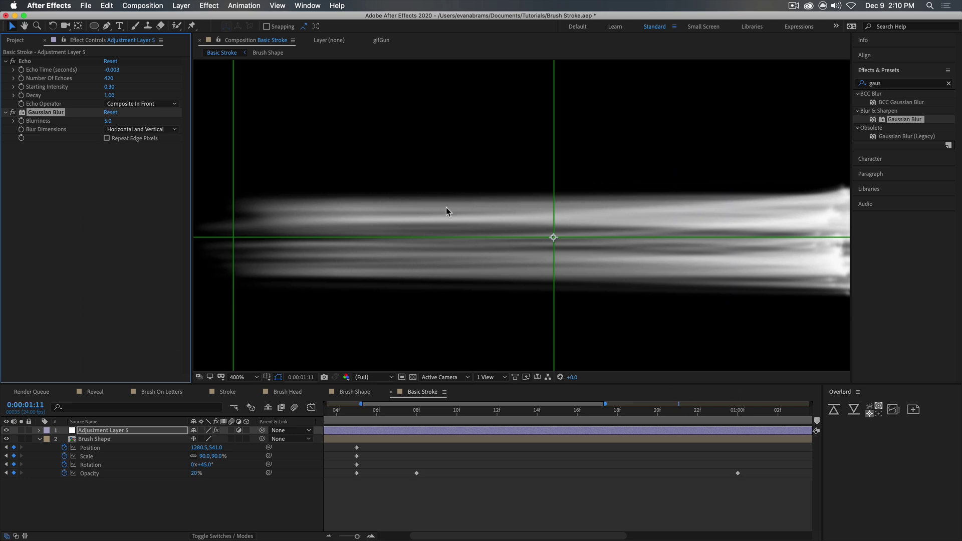
{"action": "scroll", "coordinate": [663, 253], "scroll_direction": "down", "scroll_amount": 1}
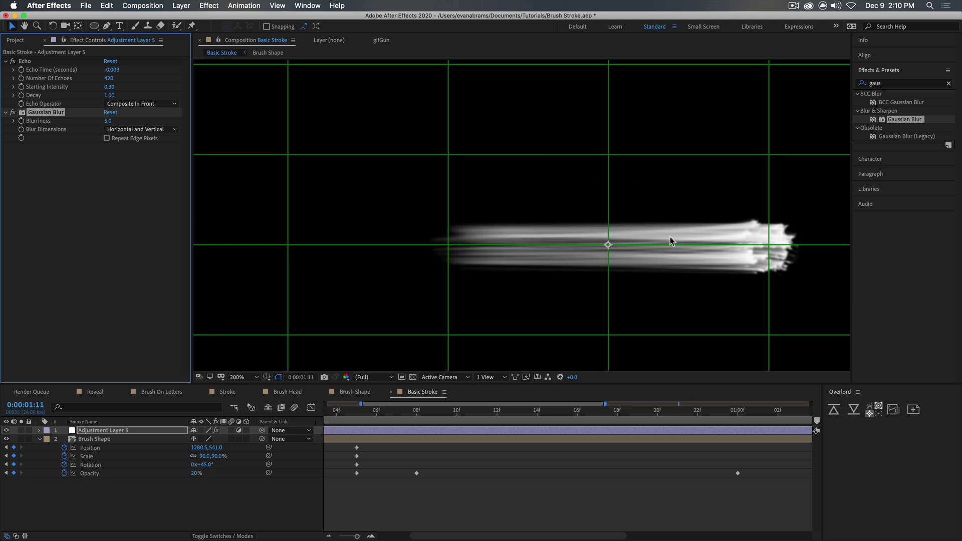
- Add Levels on the Alpha channel with input black 78 and input white 173
{"action": "left_click", "coordinate": [900, 83]}
{"action": "type", "text": "level"}
{"action": "left_click_drag", "start_coordinate": [894, 162], "coordinate": [50, 201]}
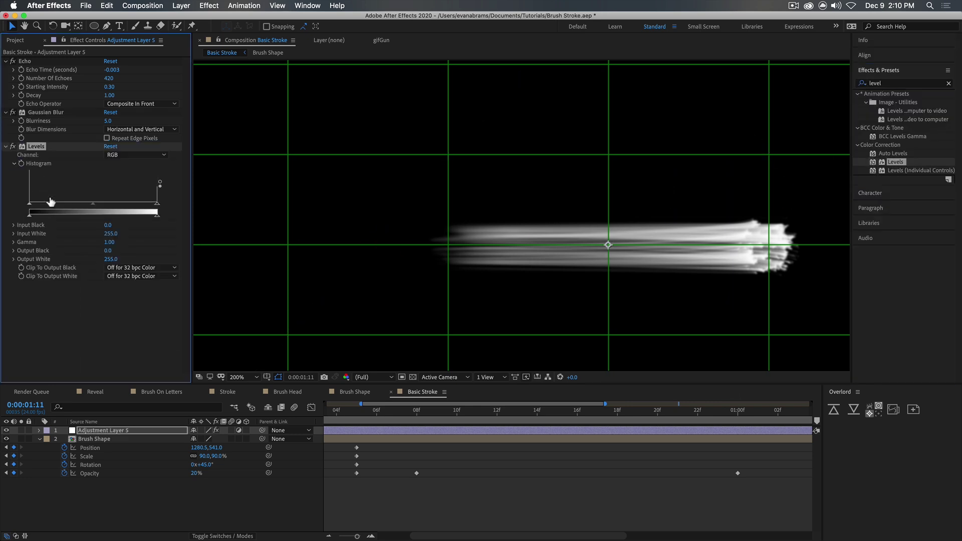
{"action": "left_click", "coordinate": [137, 157]}
{"action": "left_click", "coordinate": [134, 203]}
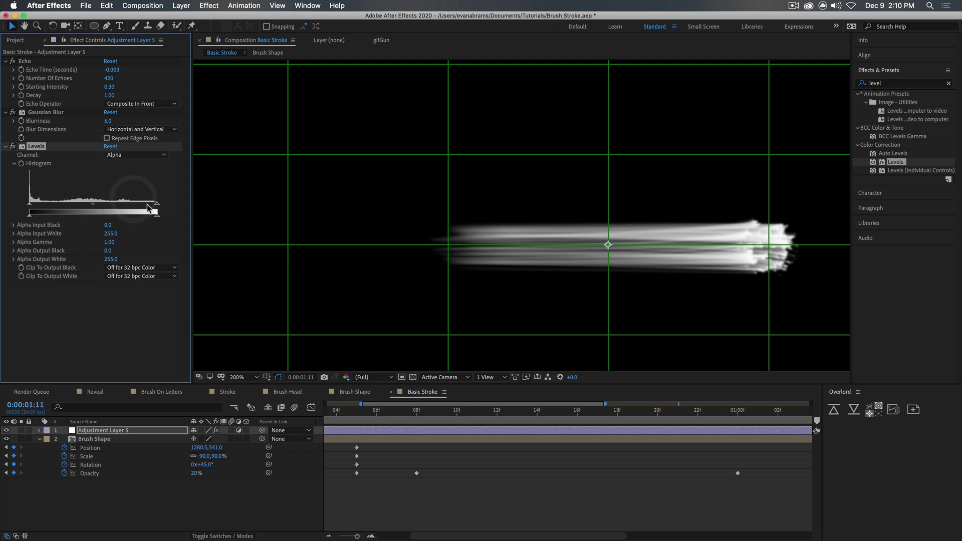
{"action": "left_click_drag", "start_coordinate": [33, 205], "coordinate": [82, 205]}
{"action": "mouse_move", "coordinate": [156, 213]}
{"action": "left_mouse_down"}
{"action": "mouse_move", "coordinate": [106, 209]}
{"action": "mouse_move", "coordinate": [116, 204]}
{"action": "left_mouse_up"}
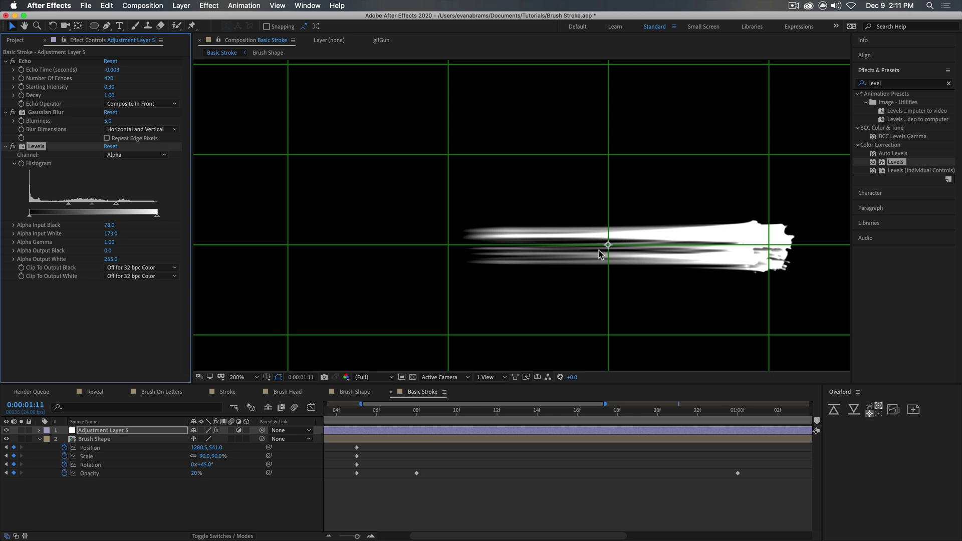
{"action": "left_click", "coordinate": [38, 145]}
{"action": "left_click", "coordinate": [143, 157]}
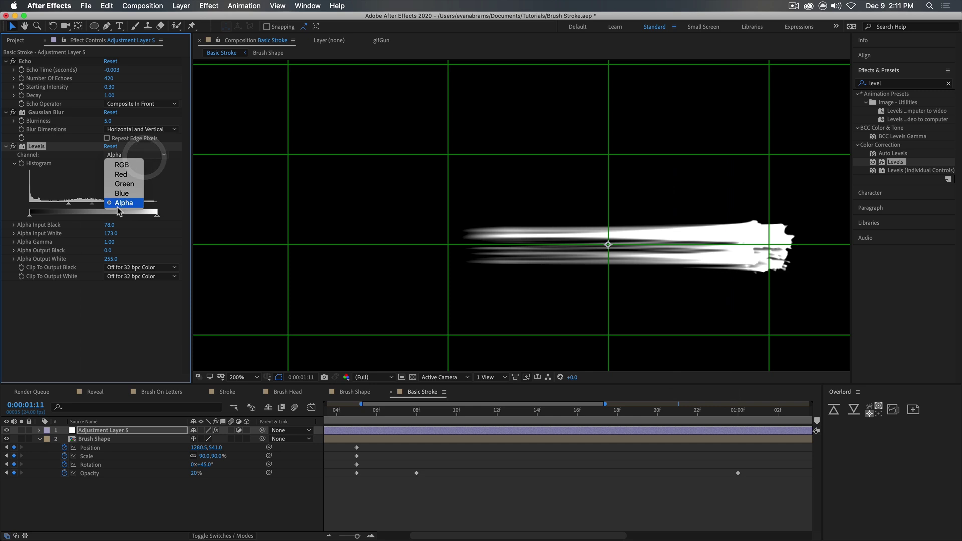
{"action": "left_click", "coordinate": [119, 205]}
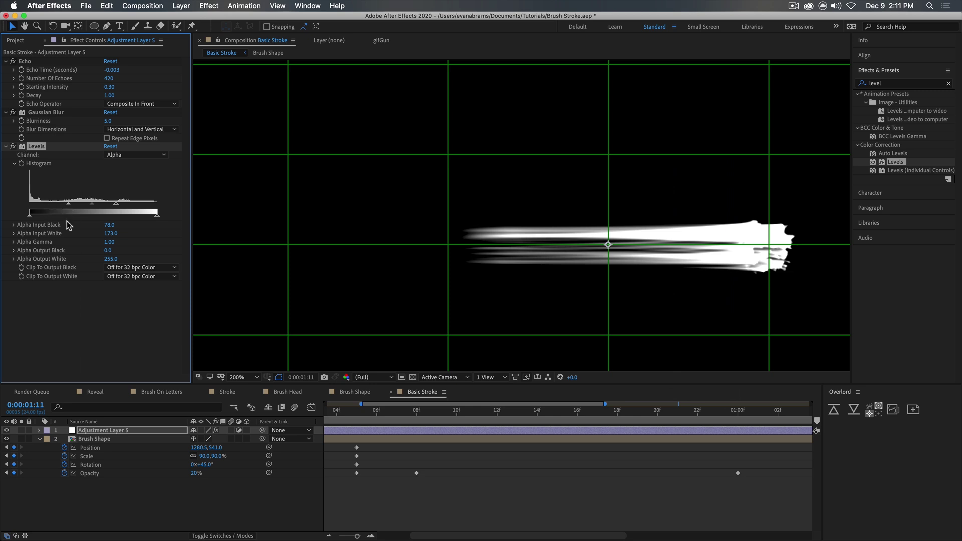
- Add Roughen Edges to the adjustment layer with Edge Sharpness 0
{"action": "double_click", "coordinate": [874, 82]}
{"action": "type", "text": "rough"}
{"action": "mouse_move", "coordinate": [905, 119]}
{"action": "left_mouse_down"}
{"action": "mouse_move", "coordinate": [777, 161]}
{"action": "mouse_move", "coordinate": [81, 326]}
{"action": "left_mouse_up"}
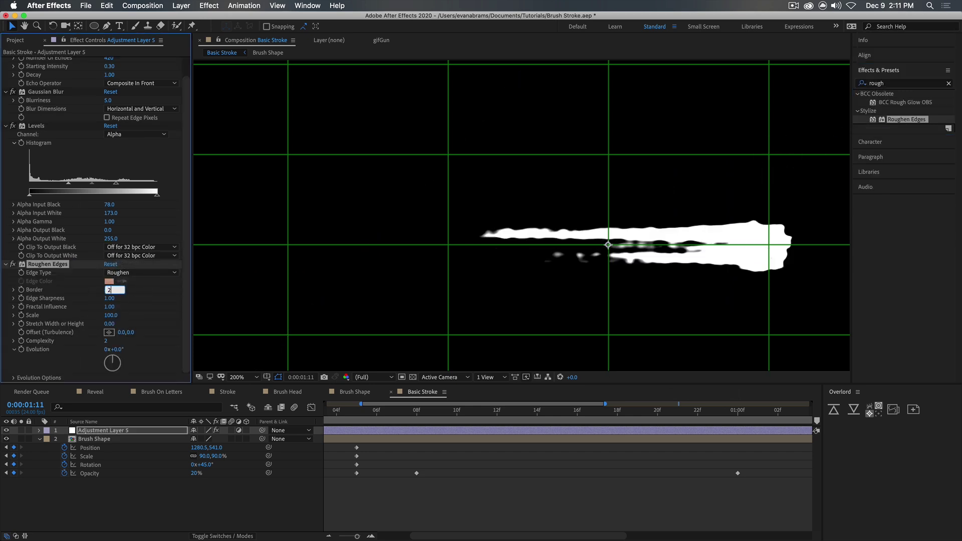
{"action": "left_click", "coordinate": [109, 298]}
{"action": "type", "text": "0"}
{"action": "key", "text": "Return"}
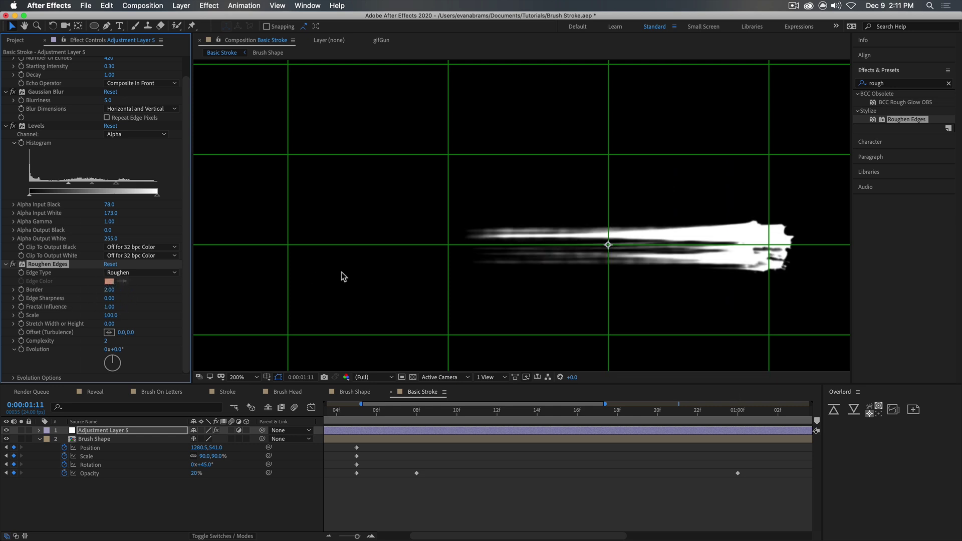
{"action": "scroll", "coordinate": [708, 243], "scroll_direction": "down", "scroll_amount": 2}
{"action": "scroll", "coordinate": [711, 244], "scroll_direction": "up", "scroll_amount": 2}
{"action": "scroll", "coordinate": [755, 242], "scroll_direction": "down", "scroll_amount": 2}
- Play and scrub the full timeline to watch the roughened stroke redraw
{"action": "key", "text": "space"}
{"action": "left_click_drag", "start_coordinate": [730, 231], "coordinate": [727, 231]}
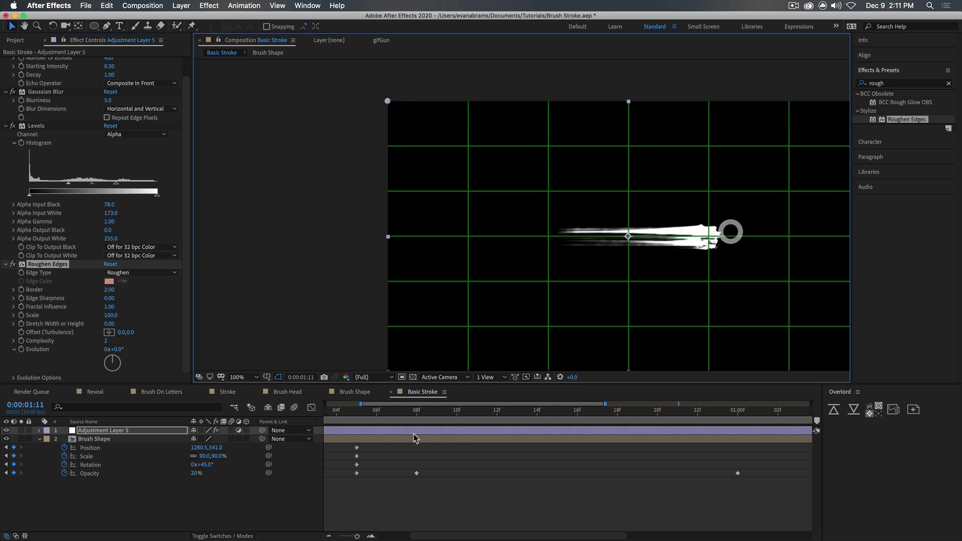
{"action": "left_click", "coordinate": [356, 412]}
{"action": "key", "text": "space"}
{"action": "key", "text": "semicolon"}
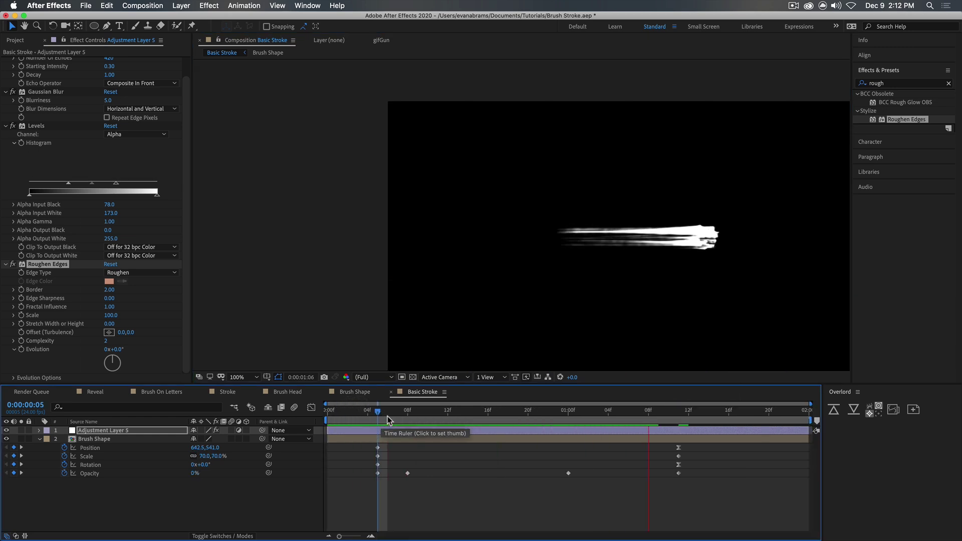
{"action": "key", "text": "space"}
{"action": "key", "text": "super+apostrophe"}
{"action": "mouse_move", "coordinate": [359, 420]}
{"action": "left_mouse_down"}
{"action": "mouse_move", "coordinate": [702, 445]}
{"action": "mouse_move", "coordinate": [677, 450]}
{"action": "left_mouse_up"}
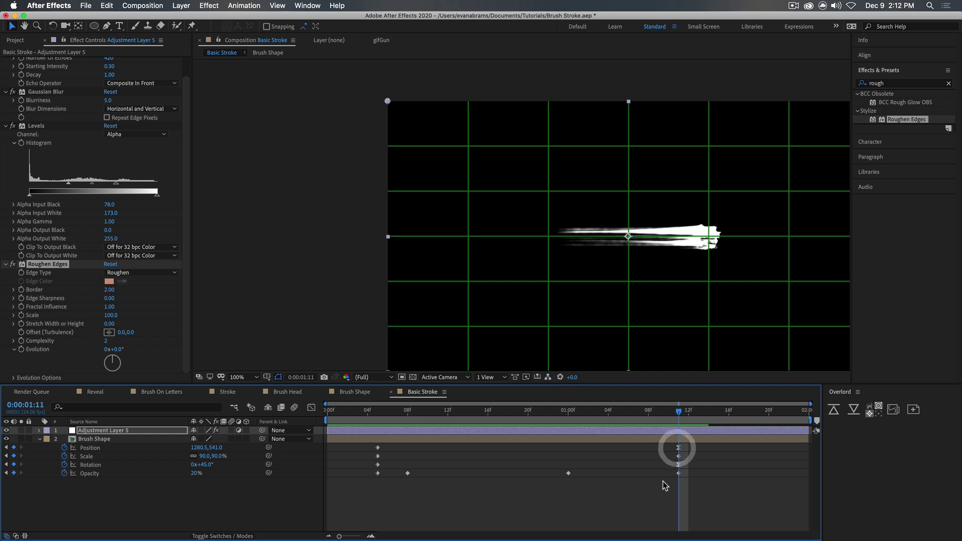
- Re-enter Starting Intensity 0.30 and scrub to watch the stroke lengthen
{"action": "left_click", "coordinate": [111, 88]}
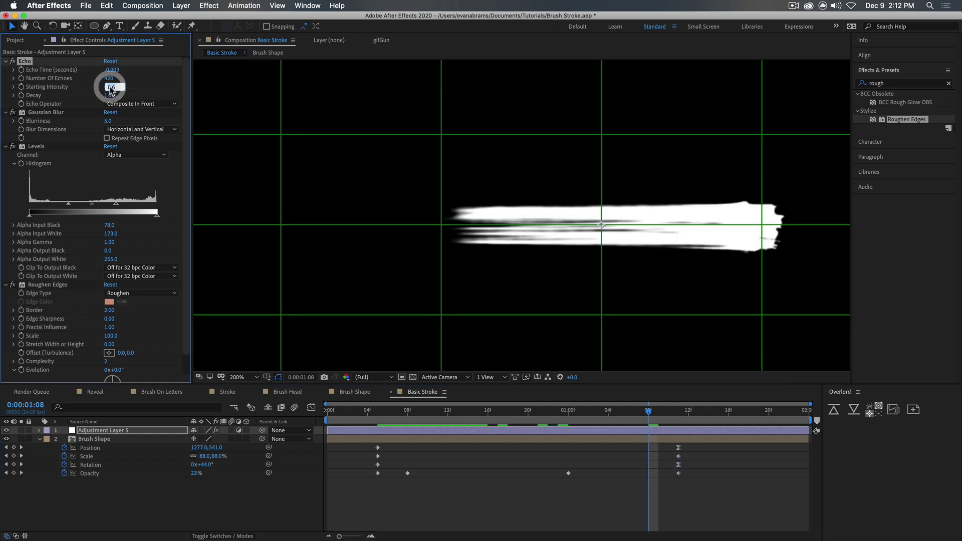
{"action": "type", "text": "0.3"}
{"action": "key", "text": "Return"}
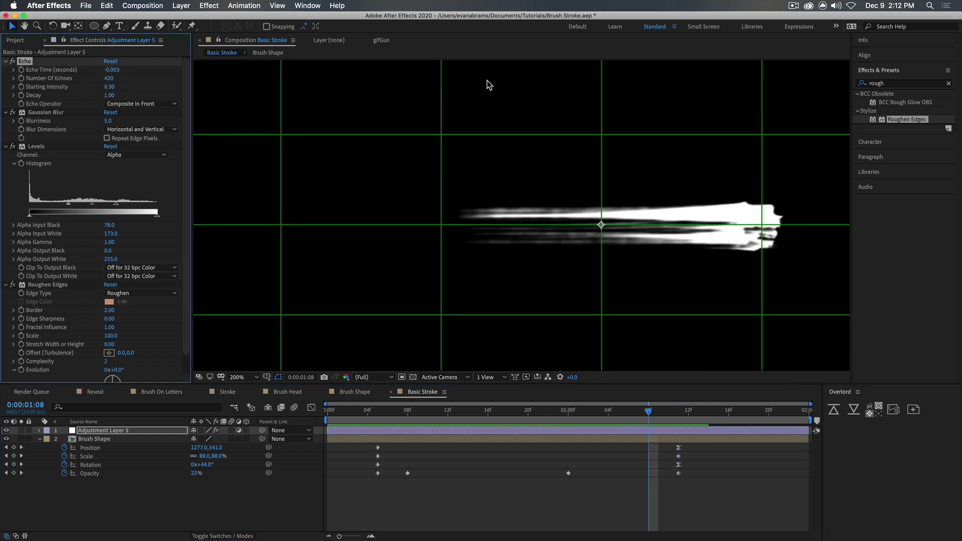
{"action": "key", "text": "comma"}
{"action": "left_click", "coordinate": [612, 492]}
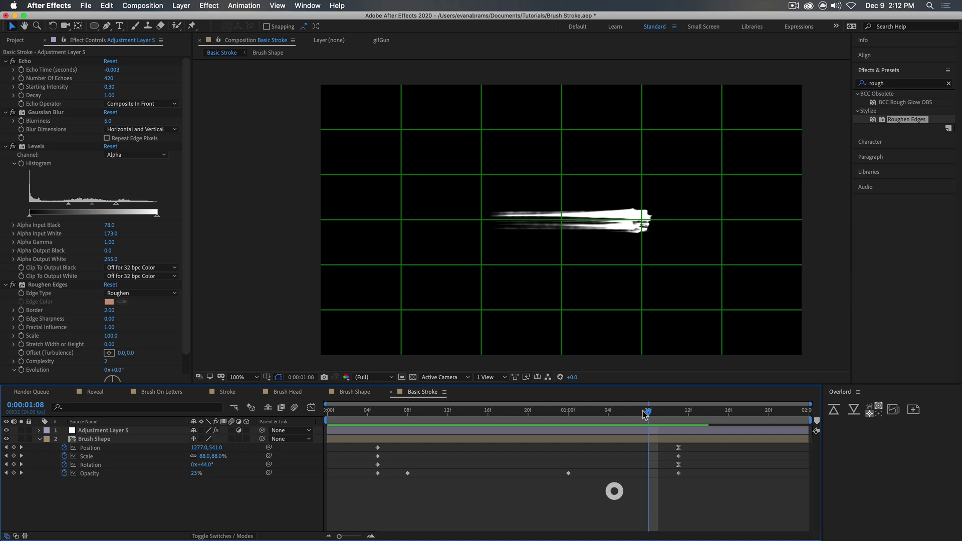
{"action": "left_click_drag", "start_coordinate": [656, 414], "coordinate": [508, 411]}
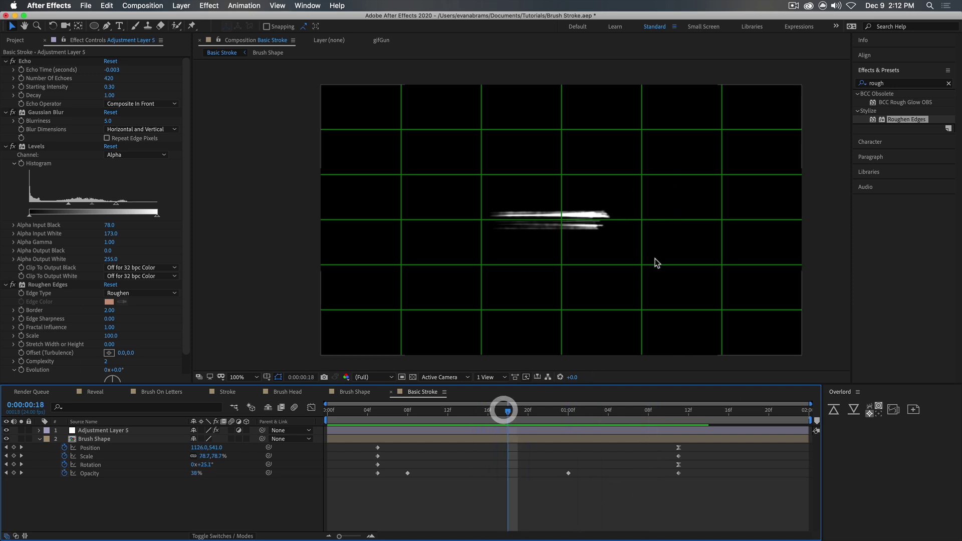
{"action": "left_click_drag", "start_coordinate": [627, 415], "coordinate": [669, 416]}
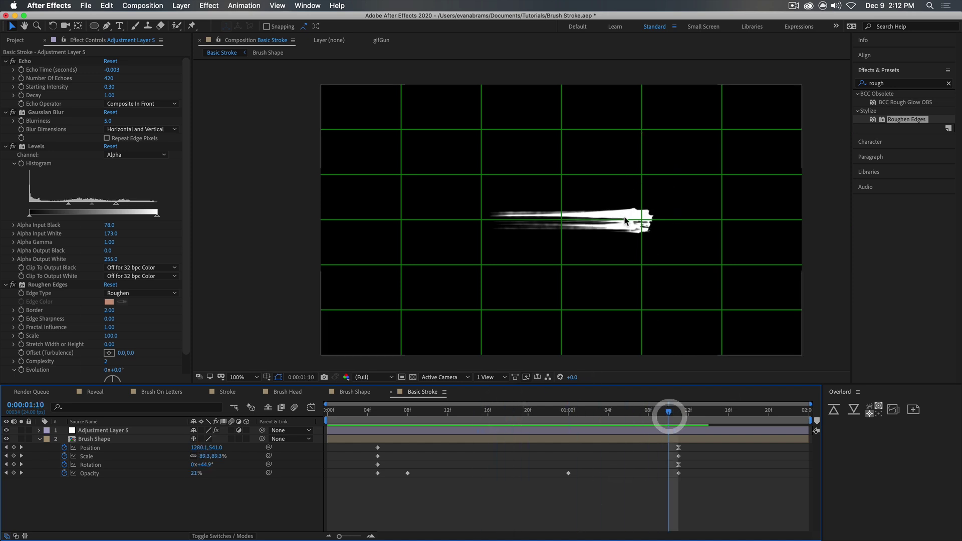
{"action": "scroll", "coordinate": [624, 217], "scroll_direction": "up", "scroll_amount": 1}
- Apply Gradient Ramp to Adjustment Layer 4 inside the Brush Shape comp
{"action": "double_click", "coordinate": [665, 439]}
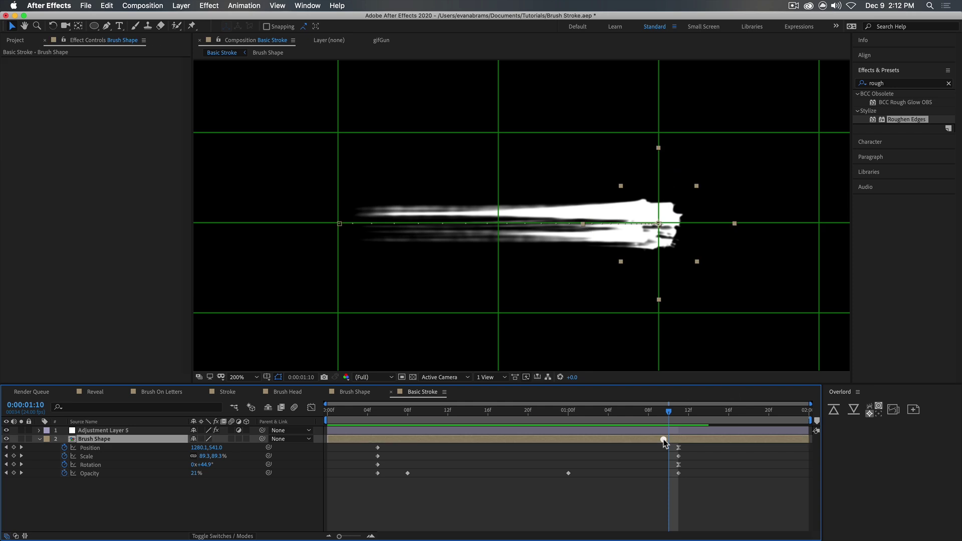
{"action": "left_click", "coordinate": [437, 420]}
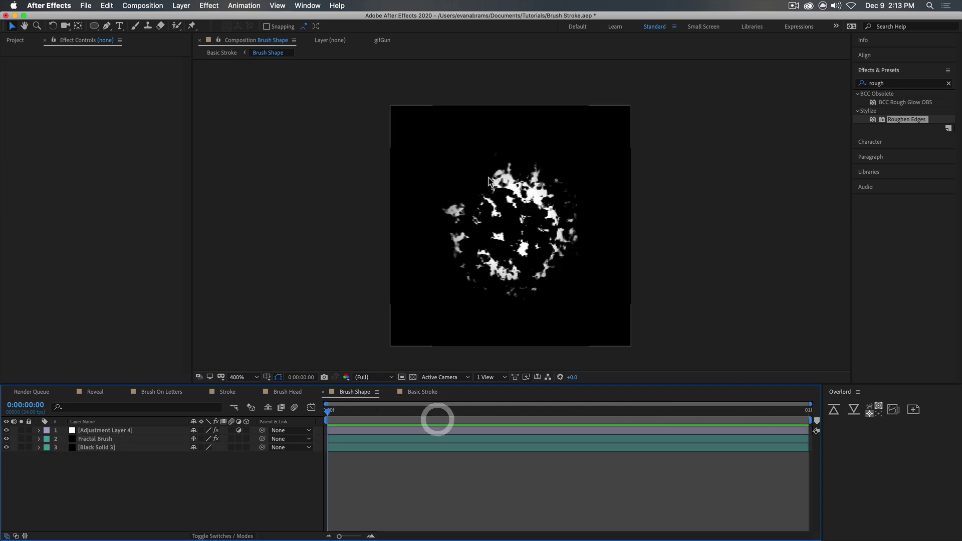
{"action": "left_click", "coordinate": [339, 430]}
{"action": "double_click", "coordinate": [888, 84]}
{"action": "type", "text": "ramp"}
{"action": "left_click_drag", "start_coordinate": [905, 102], "coordinate": [113, 283]}
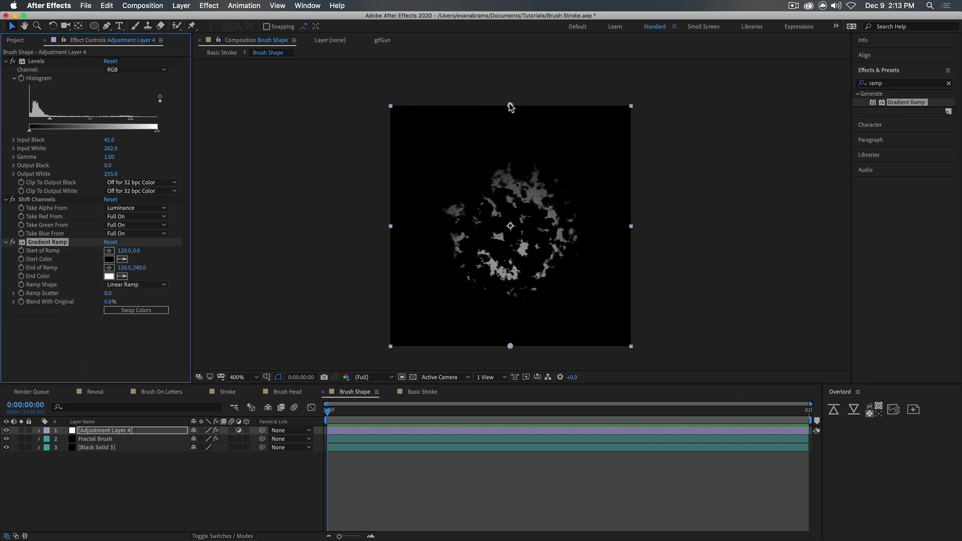
- Pull the ramp's start and end points inward, then return to Basic Stroke
{"action": "left_click_drag", "start_coordinate": [509, 104], "coordinate": [510, 145]}
{"action": "left_click_drag", "start_coordinate": [509, 346], "coordinate": [510, 303]}
{"action": "left_click_drag", "start_coordinate": [510, 145], "coordinate": [510, 140]}
{"action": "left_click", "coordinate": [508, 139]}
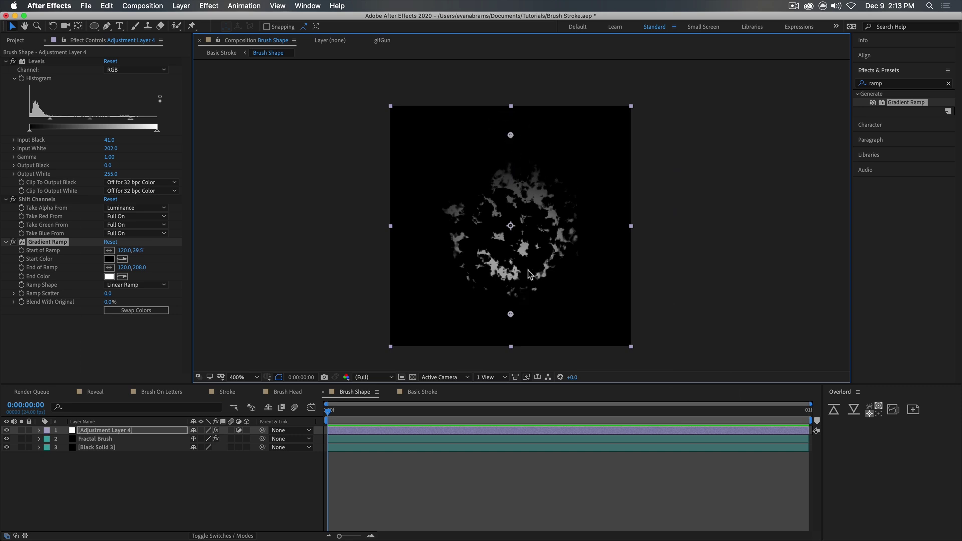
{"action": "left_click", "coordinate": [222, 492]}
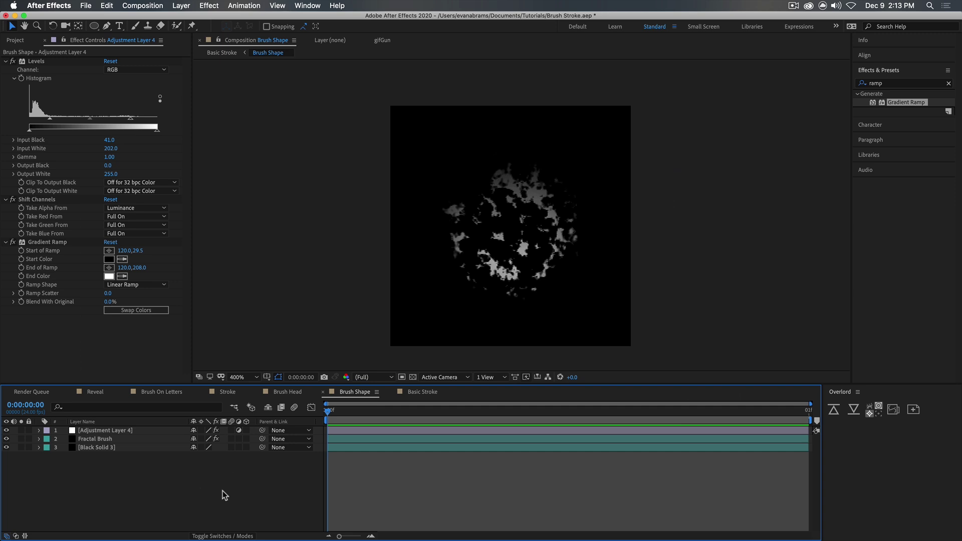
{"action": "left_click", "coordinate": [404, 393]}
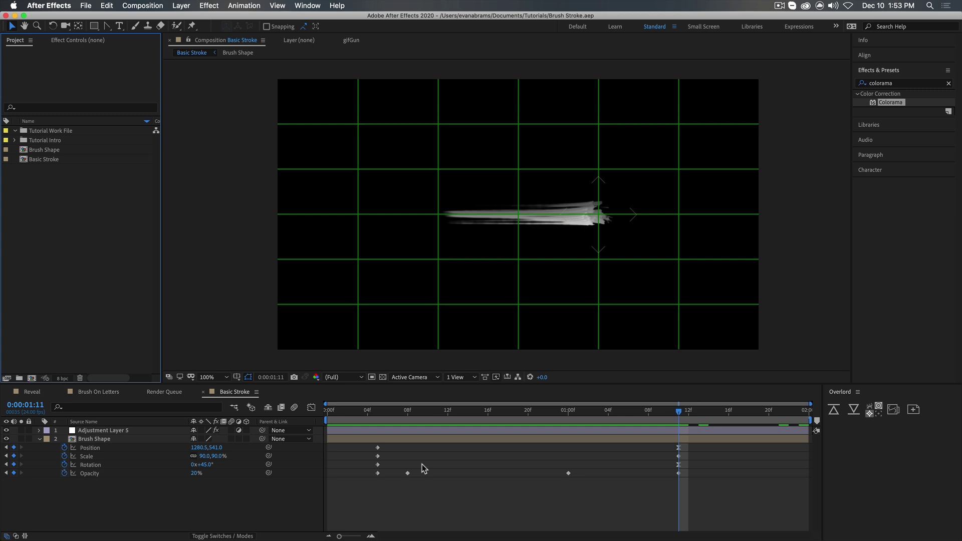
- Create Comp 1 at 1920×1080 and drop the Basic Stroke comp in as its layer
{"action": "left_click", "coordinate": [32, 378]}
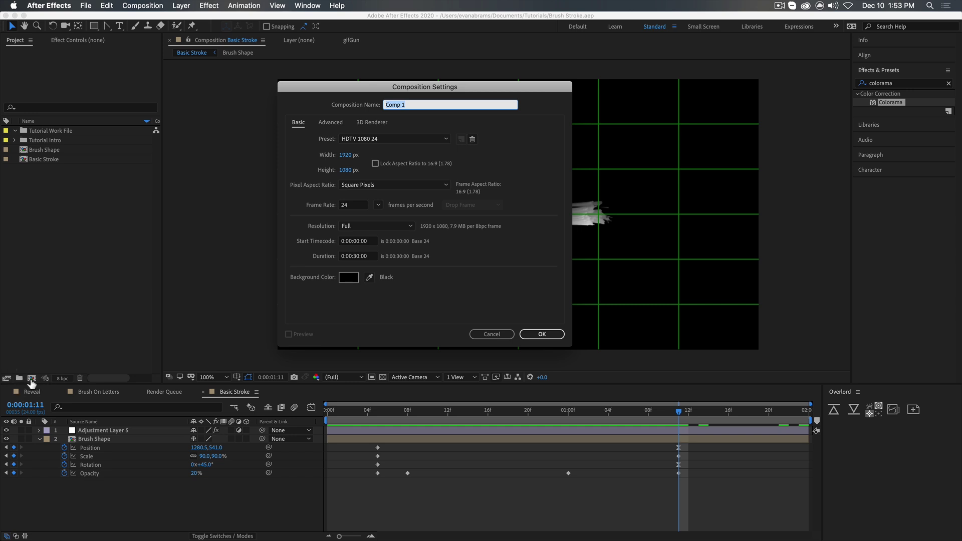
{"action": "key", "text": "Return"}
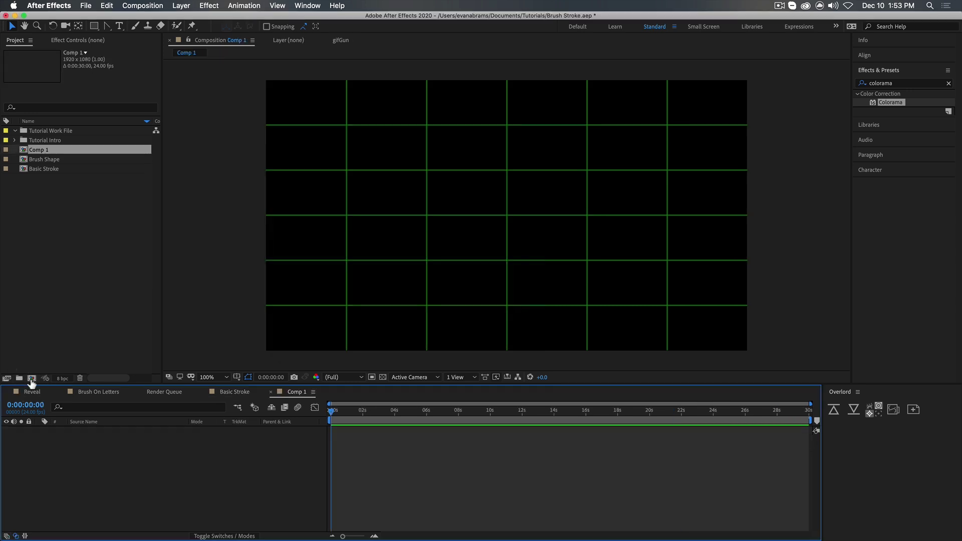
{"action": "mouse_move", "coordinate": [41, 170]}
{"action": "left_mouse_down"}
{"action": "mouse_move", "coordinate": [430, 256]}
{"action": "mouse_move", "coordinate": [507, 216]}
{"action": "left_mouse_up"}
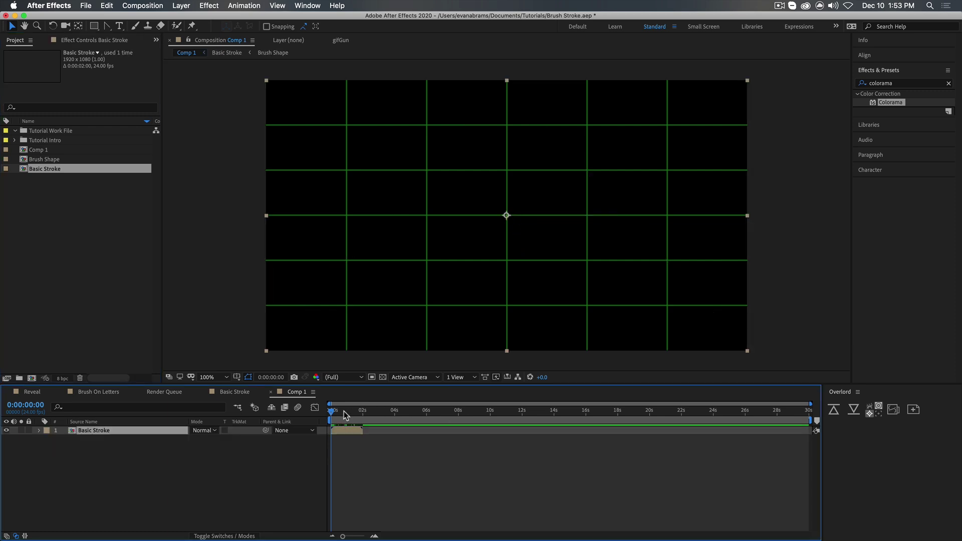
{"action": "left_click", "coordinate": [348, 411]}
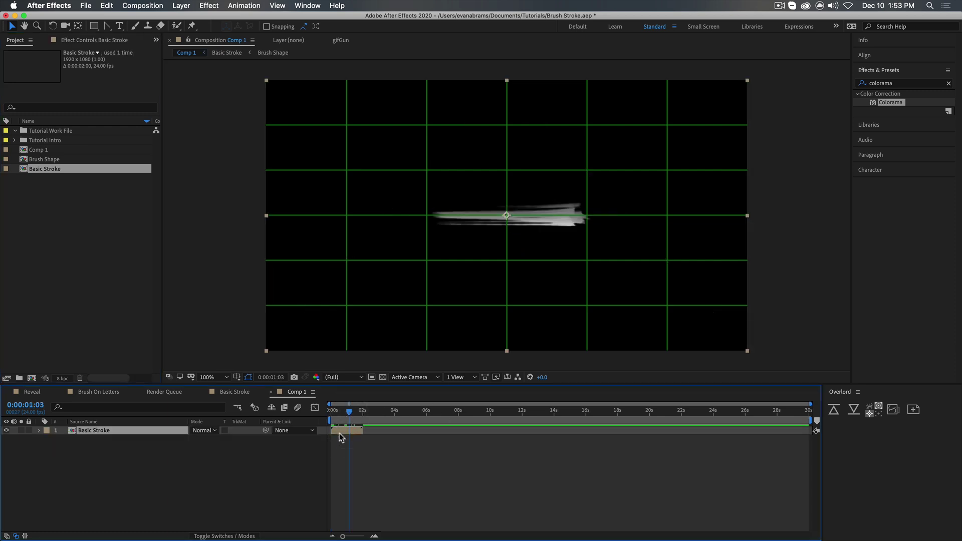
- Enable Time Remapping on the Basic Stroke layer and scrub to find where the stroke finishes
{"action": "left_click", "coordinate": [186, 7]}
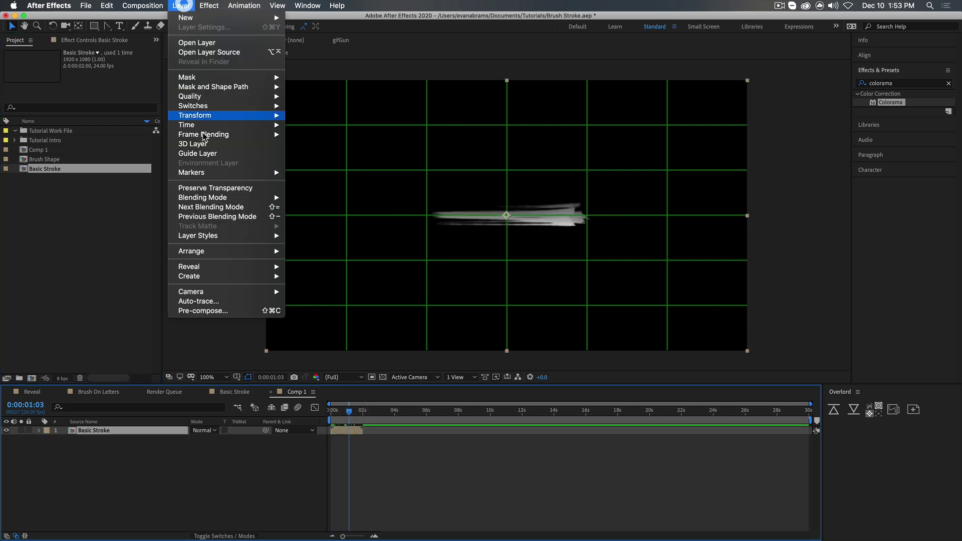
{"action": "mouse_move", "coordinate": [216, 122]}
{"action": "left_click", "coordinate": [313, 128]}
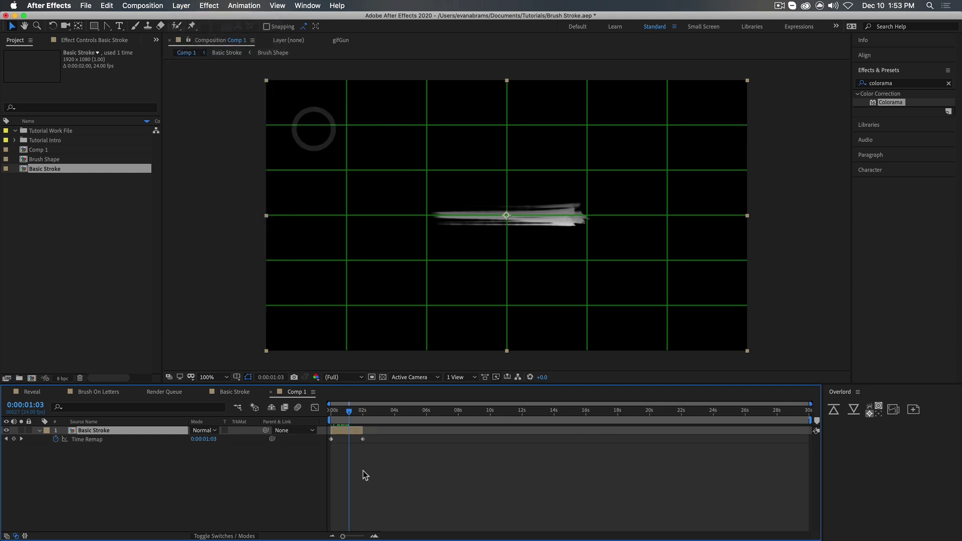
{"action": "left_click", "coordinate": [371, 483]}
{"action": "left_click", "coordinate": [339, 412]}
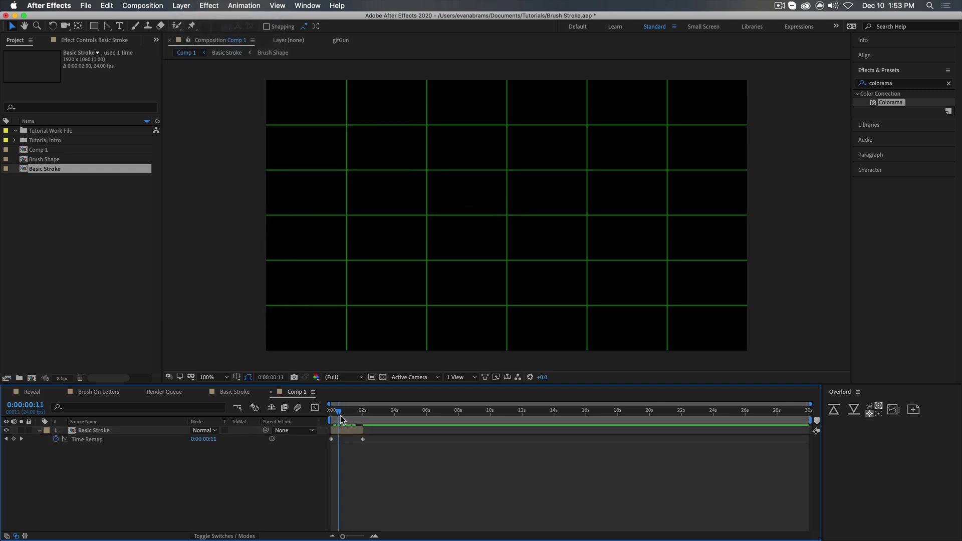
{"action": "left_click_drag", "start_coordinate": [341, 415], "coordinate": [345, 416]}
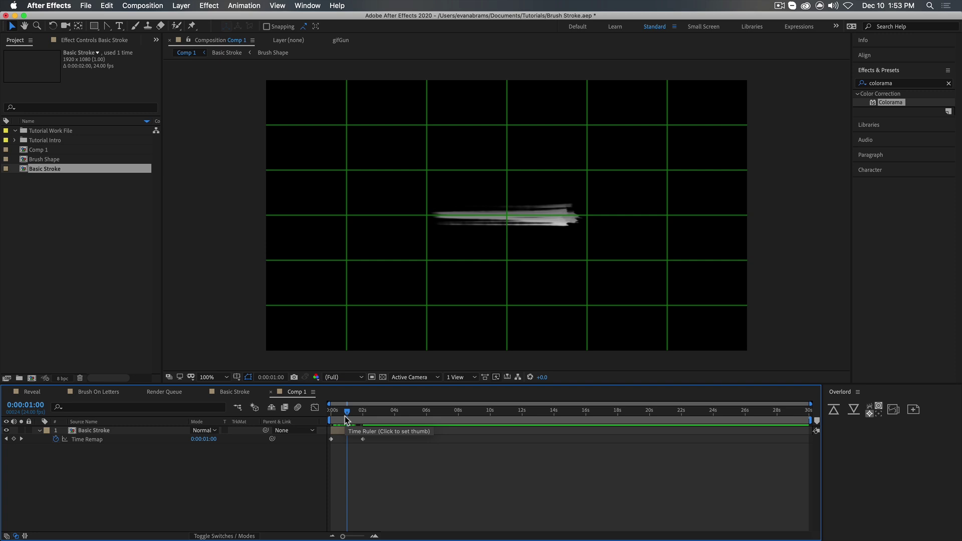
{"action": "left_click_drag", "start_coordinate": [340, 417], "coordinate": [349, 416]}
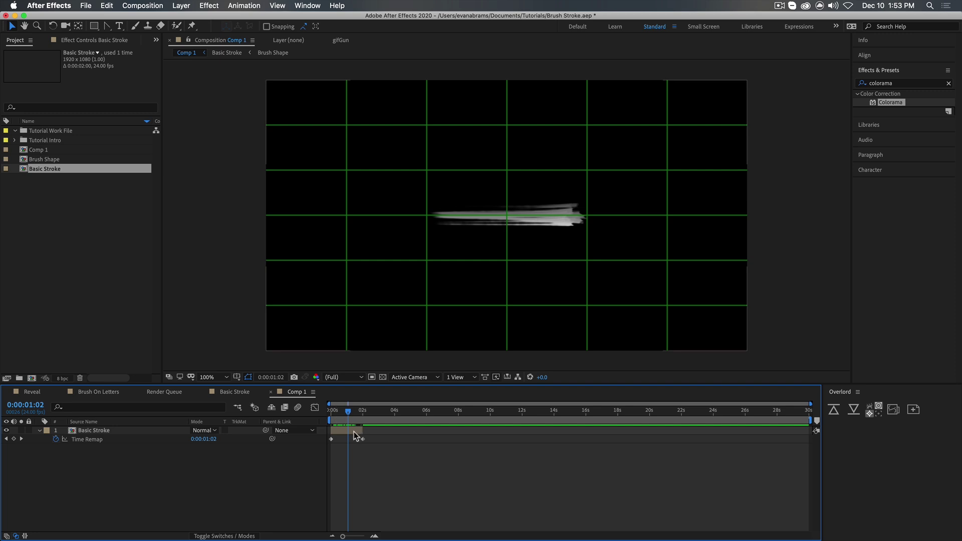
- Check the stroke's end time in the precomp and add a Time Remap keyframe at 0:00:01:11 in Comp 1
{"action": "double_click", "coordinate": [351, 433]}
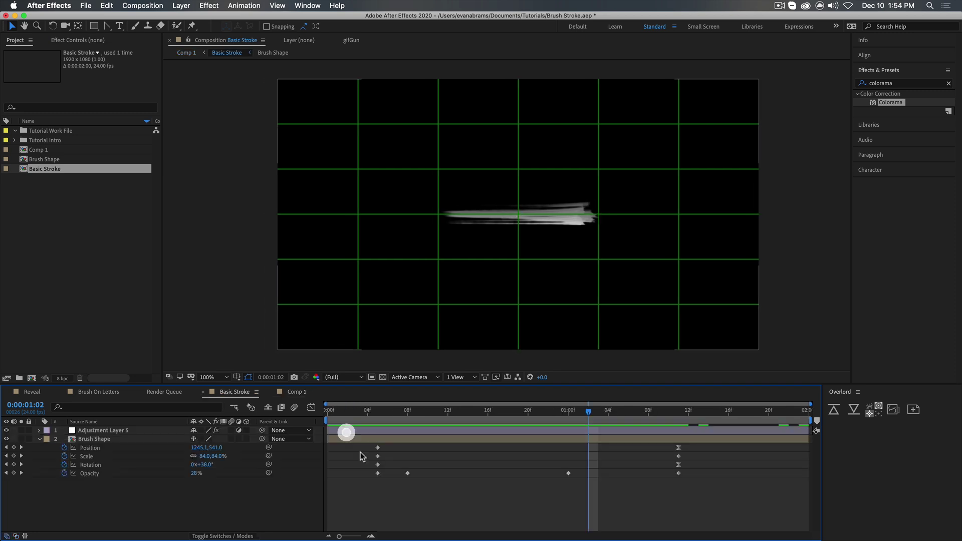
{"action": "left_click", "coordinate": [680, 413]}
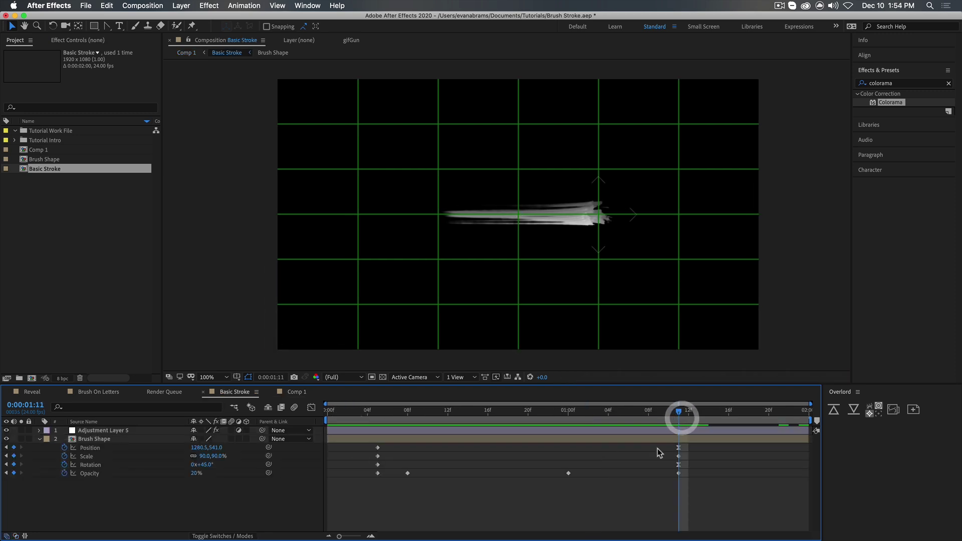
{"action": "left_click", "coordinate": [290, 392]}
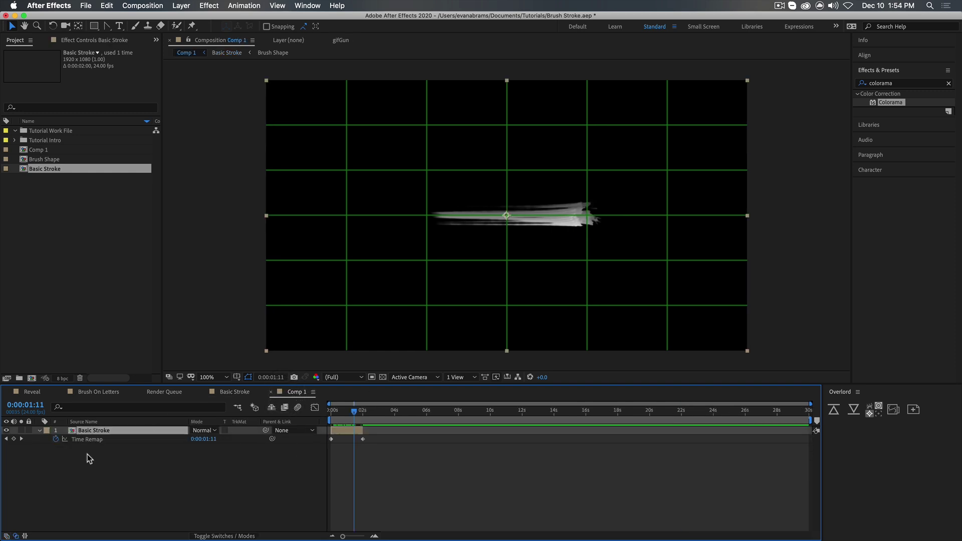
{"action": "left_click", "coordinate": [14, 440]}
- Add a Time Remap keyframe at the 0:00:00:05 start frame and select the leftover keyframe near 2 seconds
{"action": "double_click", "coordinate": [342, 430]}
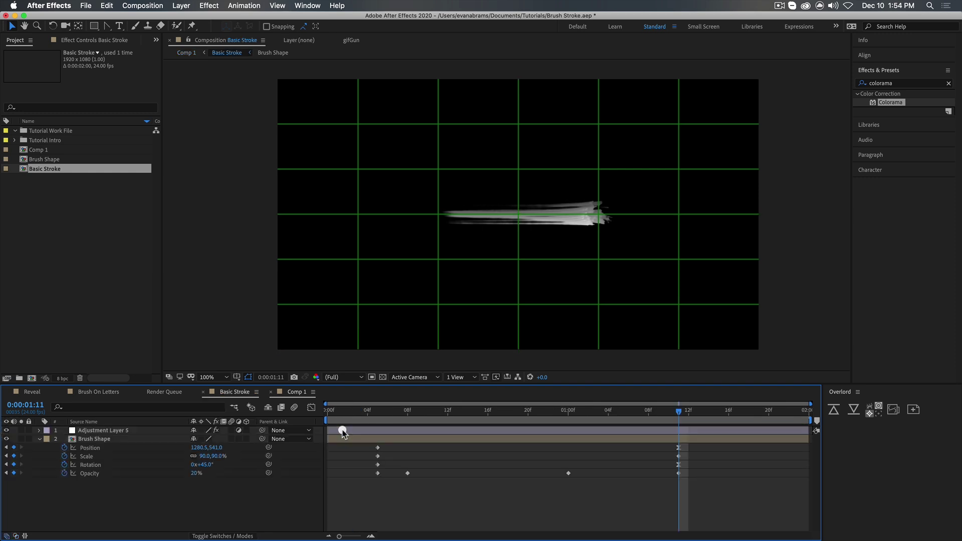
{"action": "left_click", "coordinate": [377, 421]}
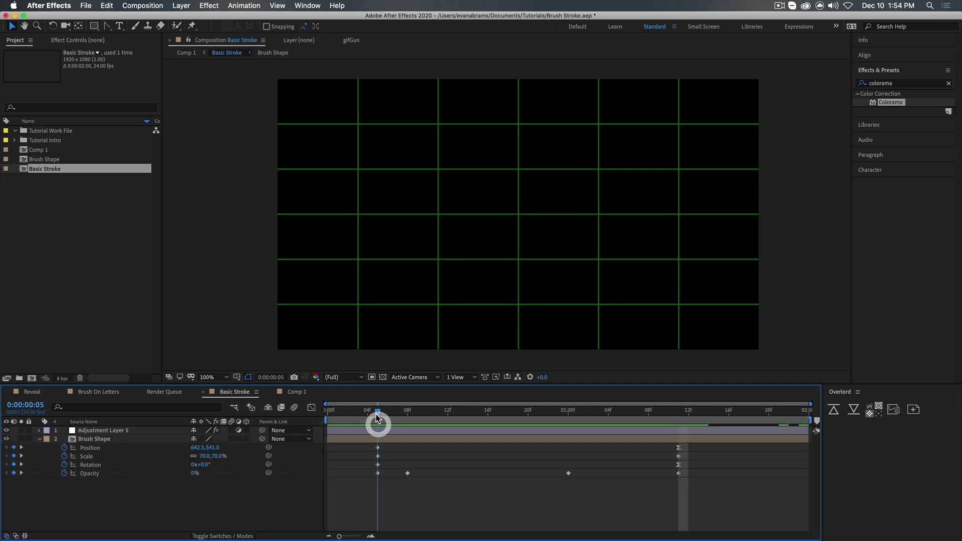
{"action": "left_click", "coordinate": [296, 392]}
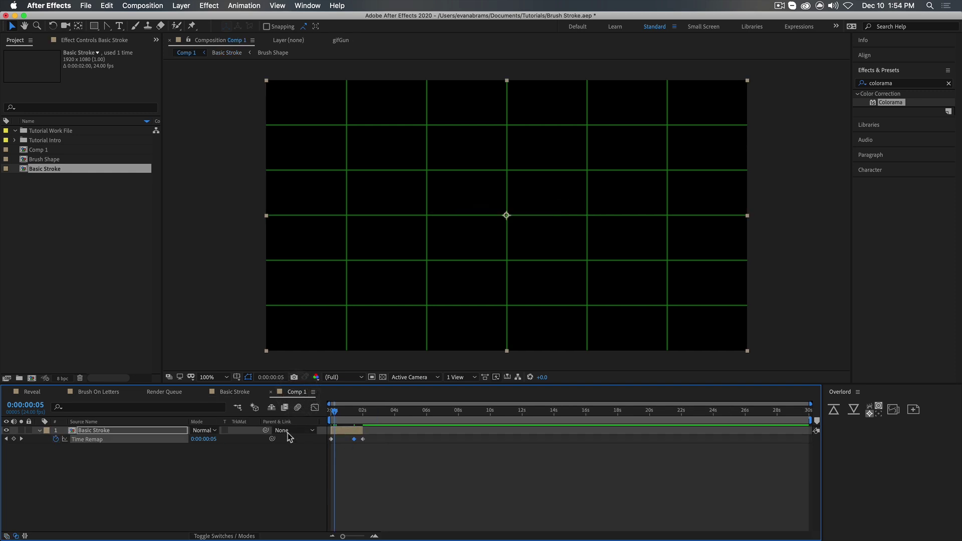
{"action": "left_click", "coordinate": [14, 438]}
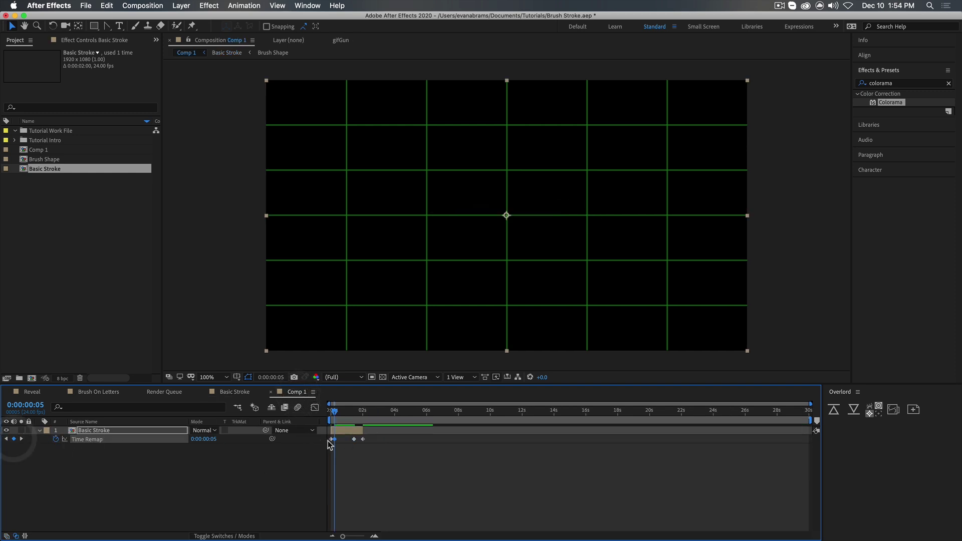
{"action": "left_click", "coordinate": [330, 439]}
{"action": "left_click", "coordinate": [362, 439]}
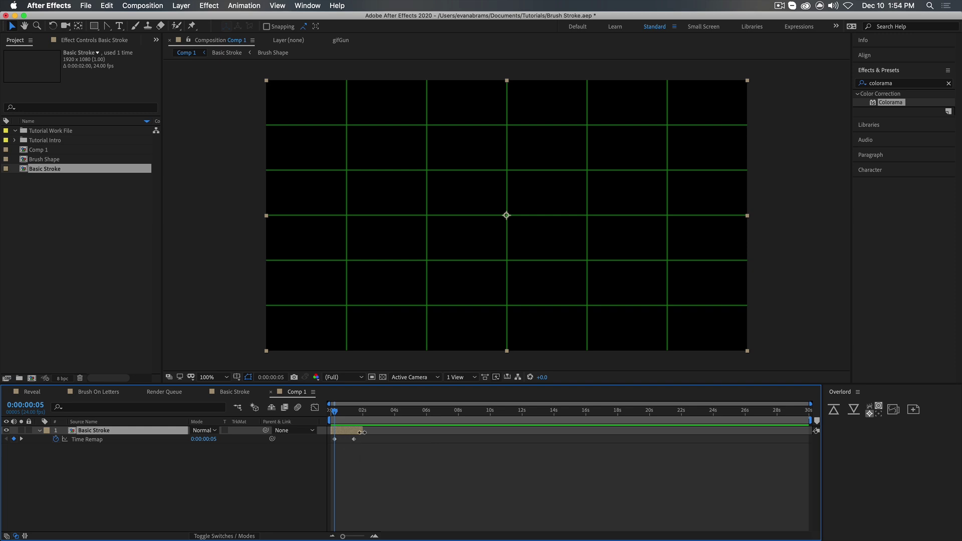
- Extend Basic Stroke to the comp end and pull the end Time Remap keyframe earlier, previewing
{"action": "left_click_drag", "start_coordinate": [362, 430], "coordinate": [806, 432]}
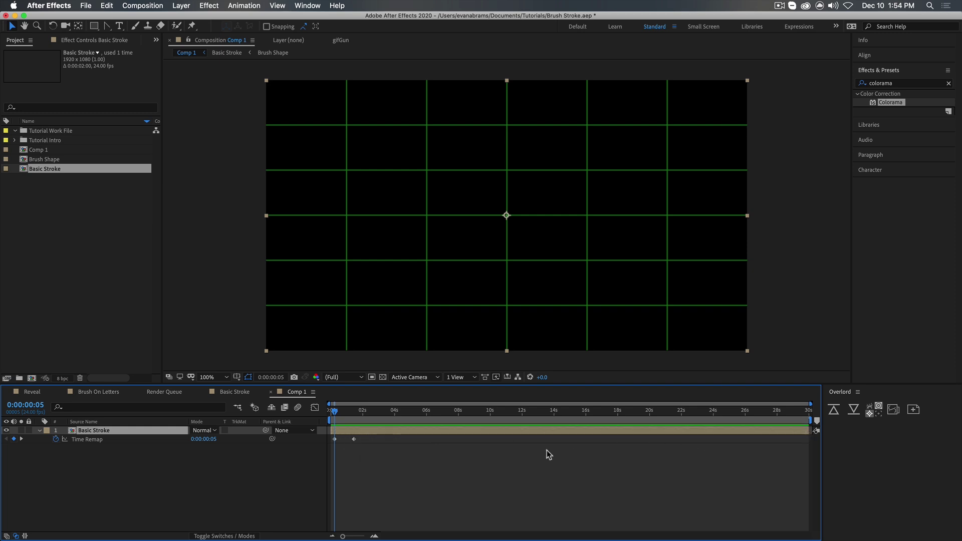
{"action": "mouse_move", "coordinate": [369, 420]}
{"action": "left_mouse_down"}
{"action": "mouse_move", "coordinate": [472, 419]}
{"action": "mouse_move", "coordinate": [363, 420]}
{"action": "mouse_move", "coordinate": [344, 440]}
{"action": "left_mouse_up"}
{"action": "left_click", "coordinate": [344, 439]}
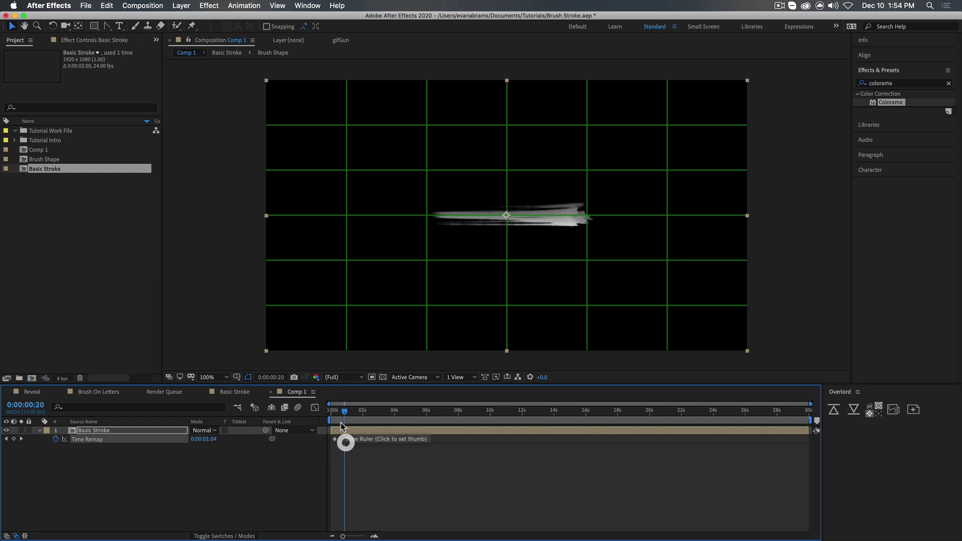
{"action": "left_click", "coordinate": [335, 420]}
{"action": "key", "text": "space"}
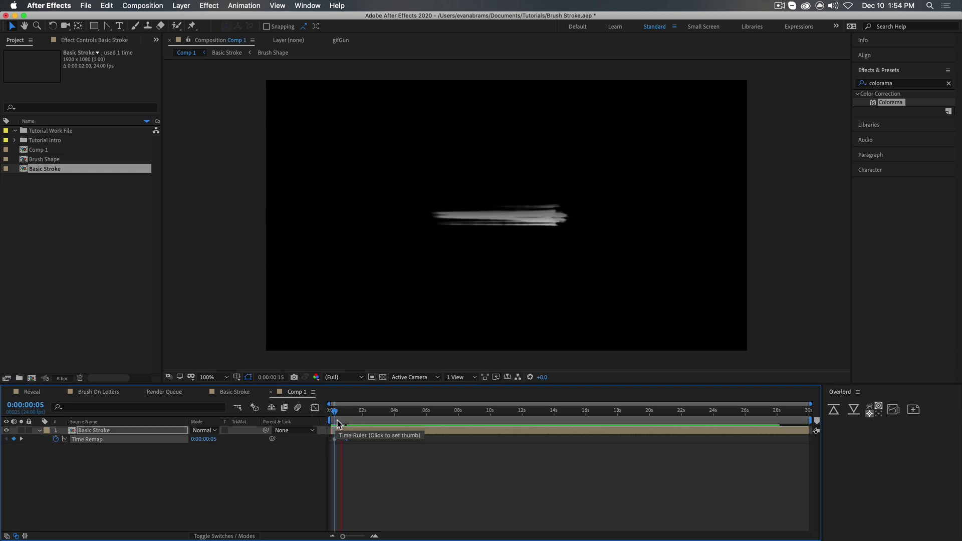
{"action": "key", "text": "space"}
- Test a slower timing, then settle the end Time Remap keyframe at 0:00:00:21
{"action": "left_click_drag", "start_coordinate": [389, 439], "coordinate": [421, 440]}
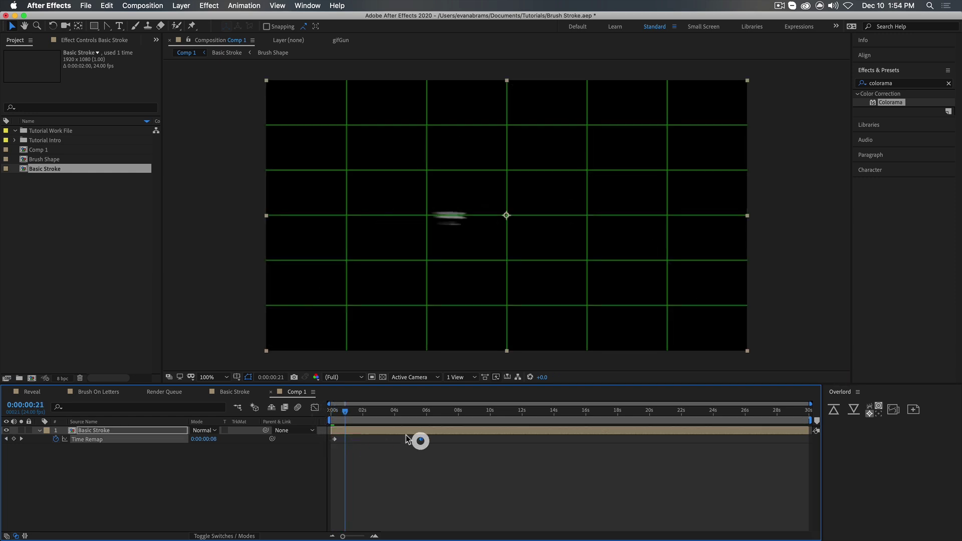
{"action": "key", "text": "space"}
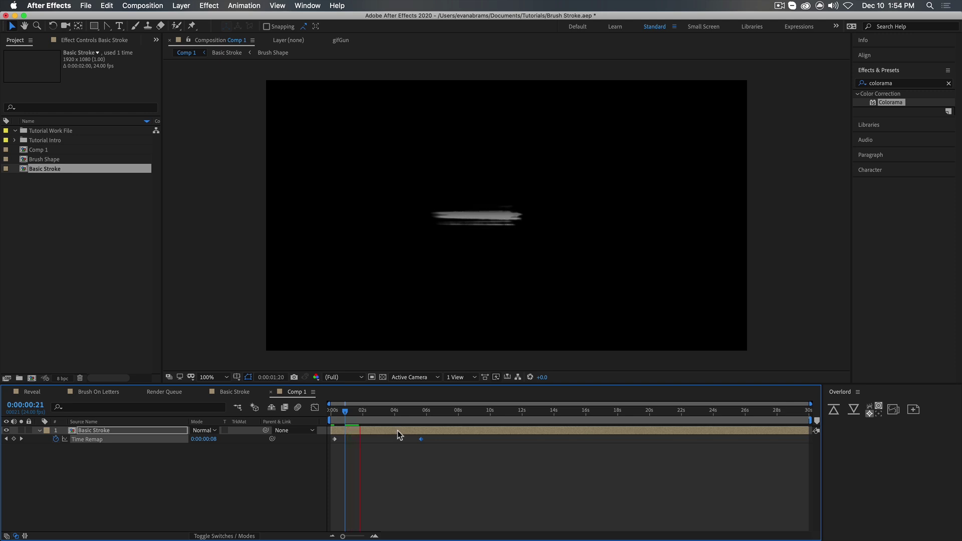
{"action": "key", "text": "space"}
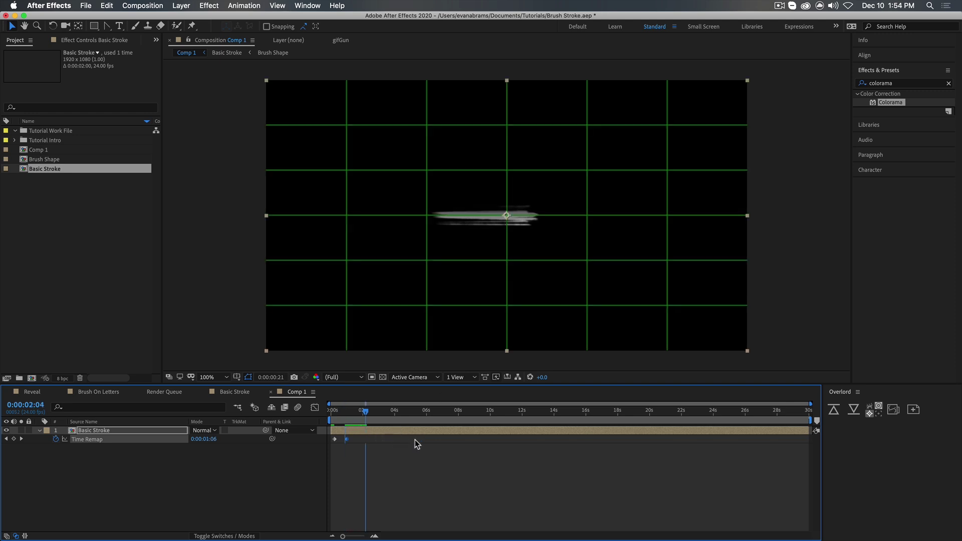
{"action": "left_click_drag", "start_coordinate": [419, 439], "coordinate": [354, 440]}
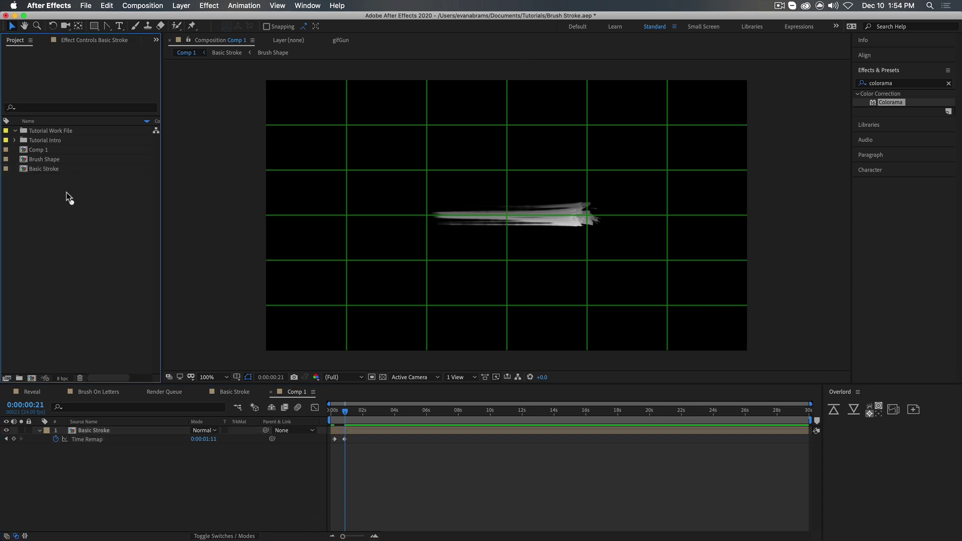
- Duplicate the Basic Stroke comp with Cmd+D and rename the copy 'S Stroke'
{"action": "left_click", "coordinate": [48, 171]}
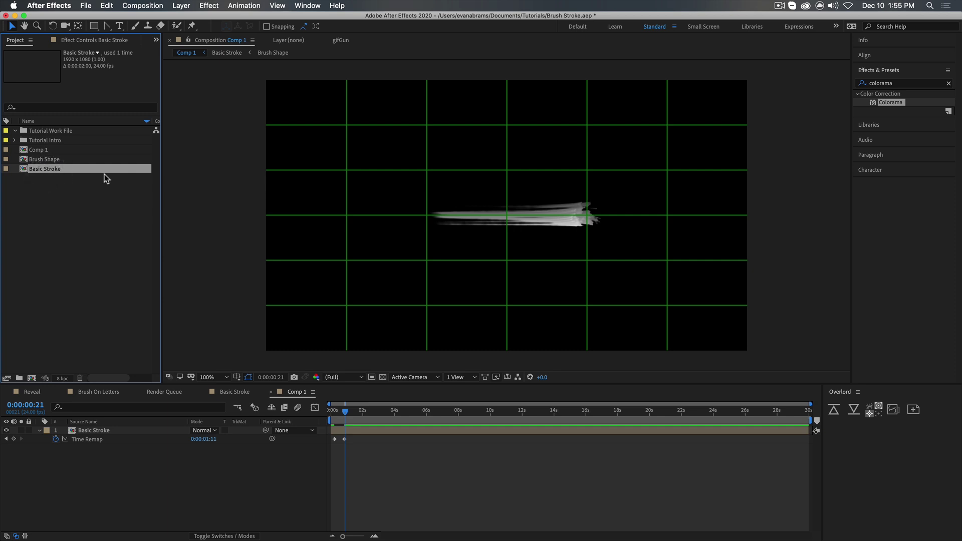
{"action": "key", "text": "super+d"}
{"action": "key", "text": "Return"}
{"action": "type", "text": "S Stroke"}
{"action": "key", "text": "Return"}
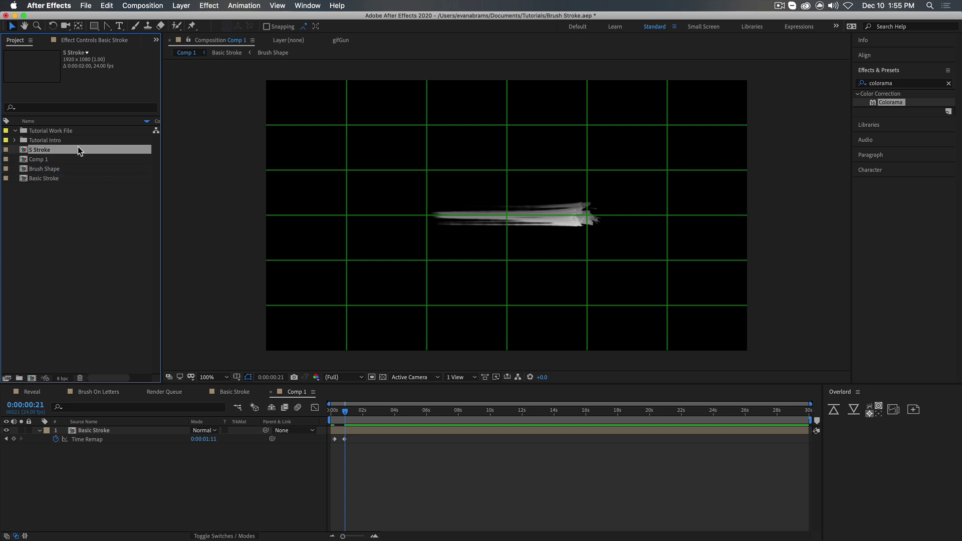
- Open the S Stroke composition and clear the layer selection
{"action": "double_click", "coordinate": [50, 150]}
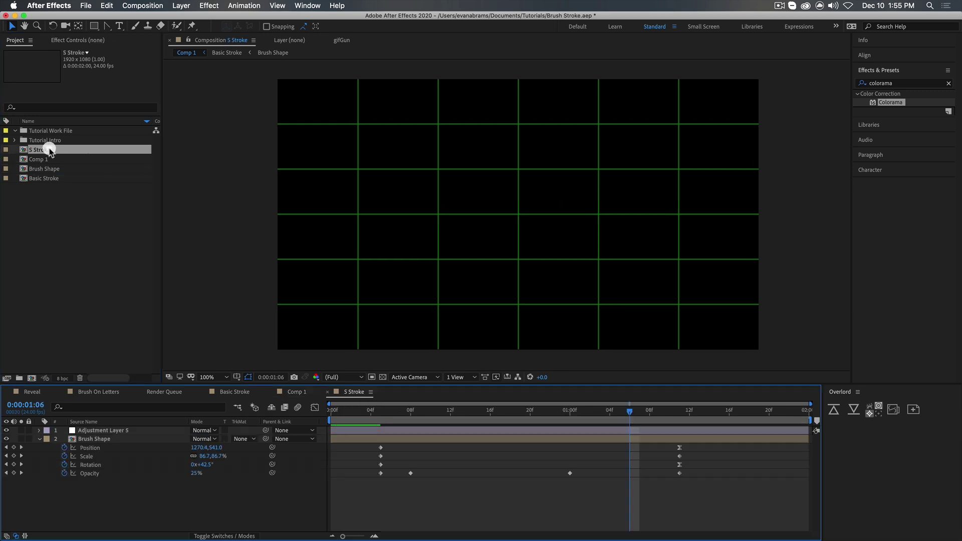
{"action": "left_click", "coordinate": [388, 439]}
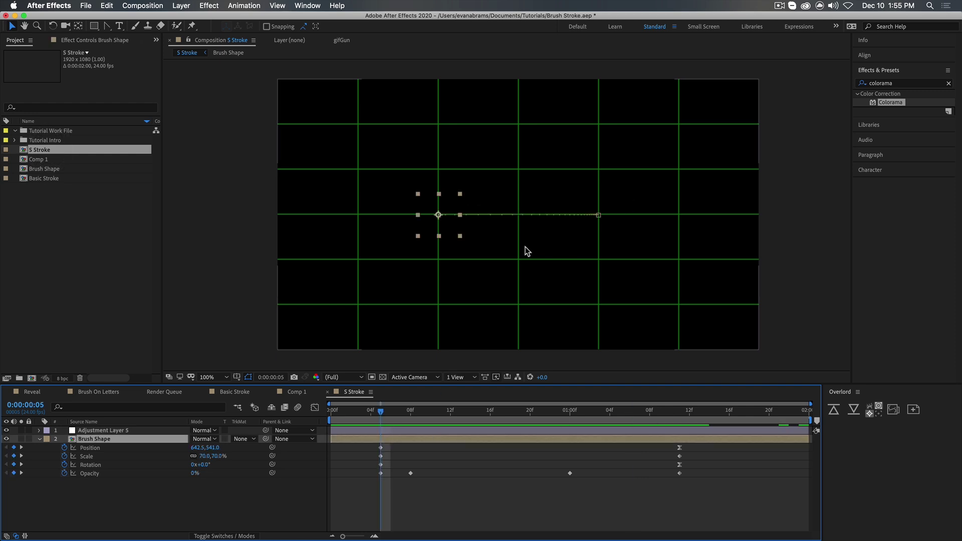
{"action": "left_click", "coordinate": [475, 503]}
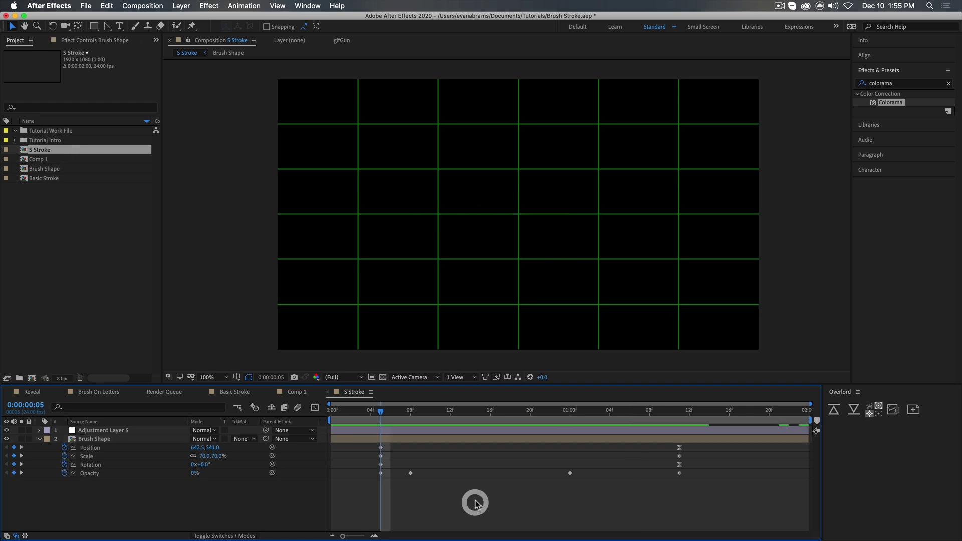
- Add an 'S' text layer, centre it in the comp, and scale it up large
{"action": "key", "text": "super+t"}
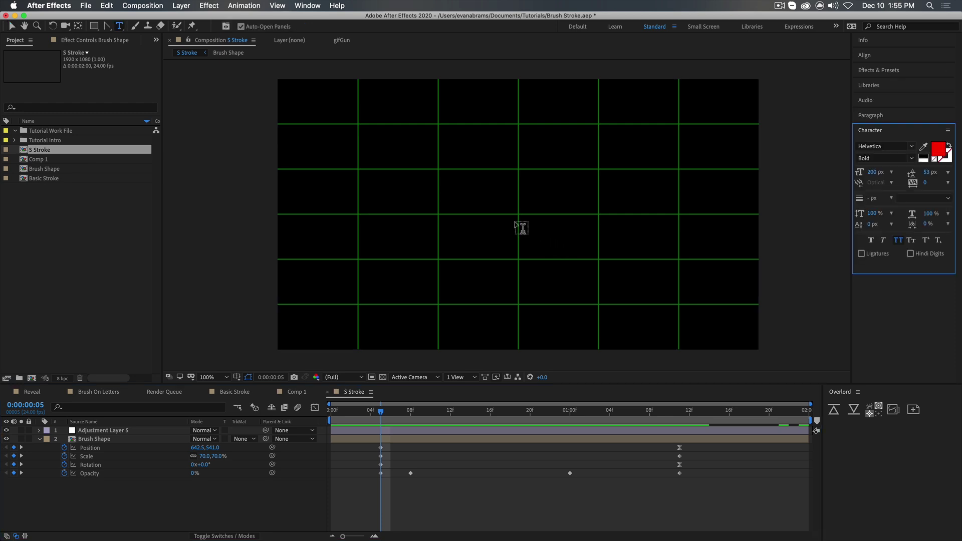
{"action": "left_click", "coordinate": [511, 219]}
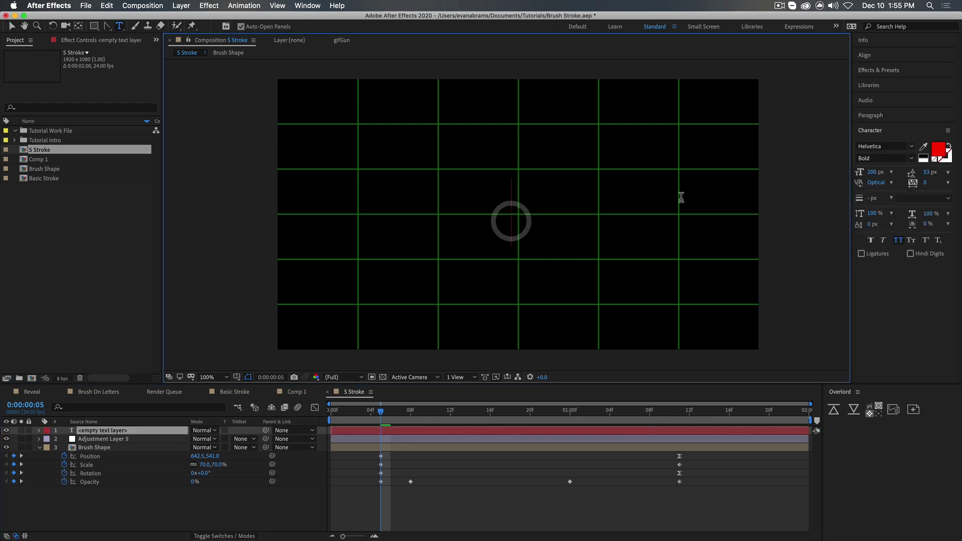
{"action": "type", "text": "S"}
{"action": "key", "text": "Escape"}
{"action": "key", "text": "super+home"}
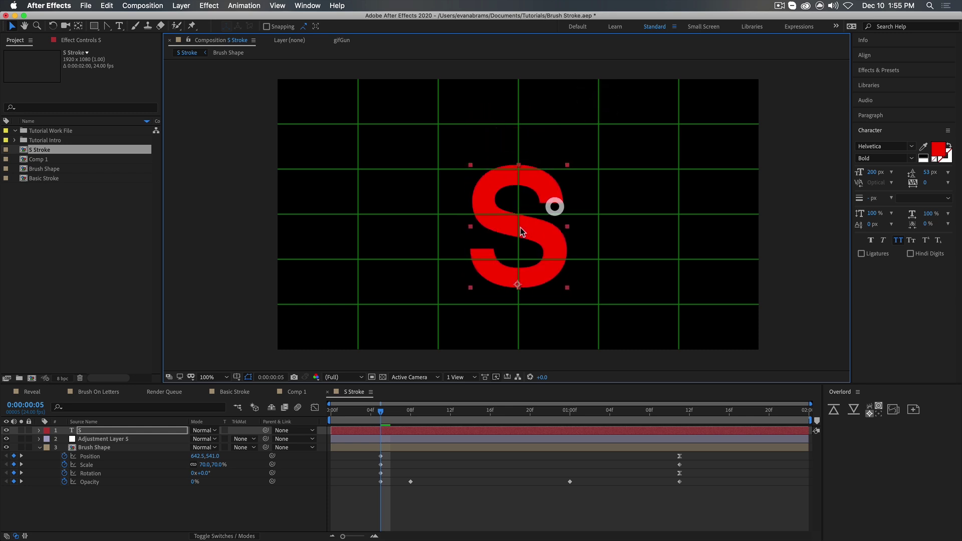
{"action": "left_click_drag", "start_coordinate": [567, 152], "coordinate": [579, 122]}
{"action": "left_click_drag", "start_coordinate": [512, 200], "coordinate": [506, 210]}
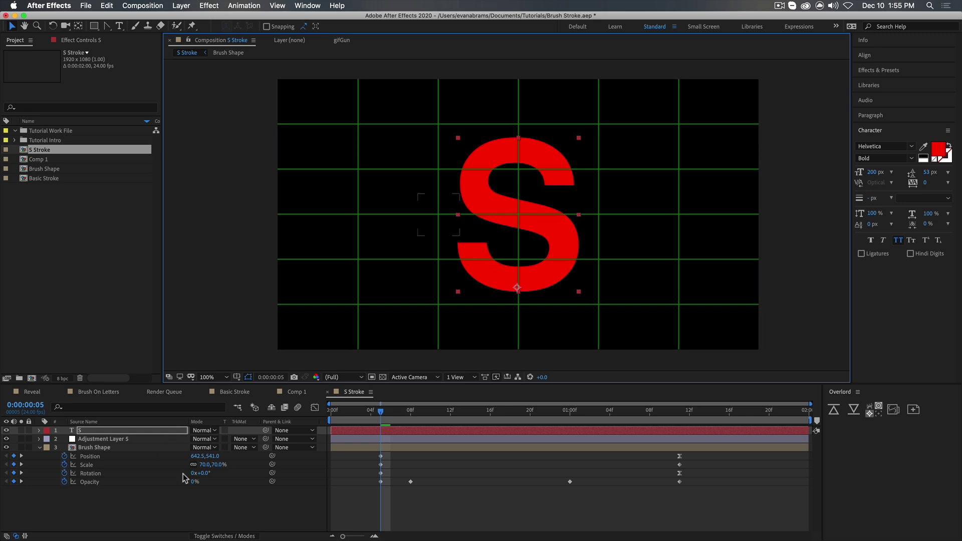
- Make the S text a guide layer and lower its opacity to 29%
{"action": "right_click", "coordinate": [85, 437]}
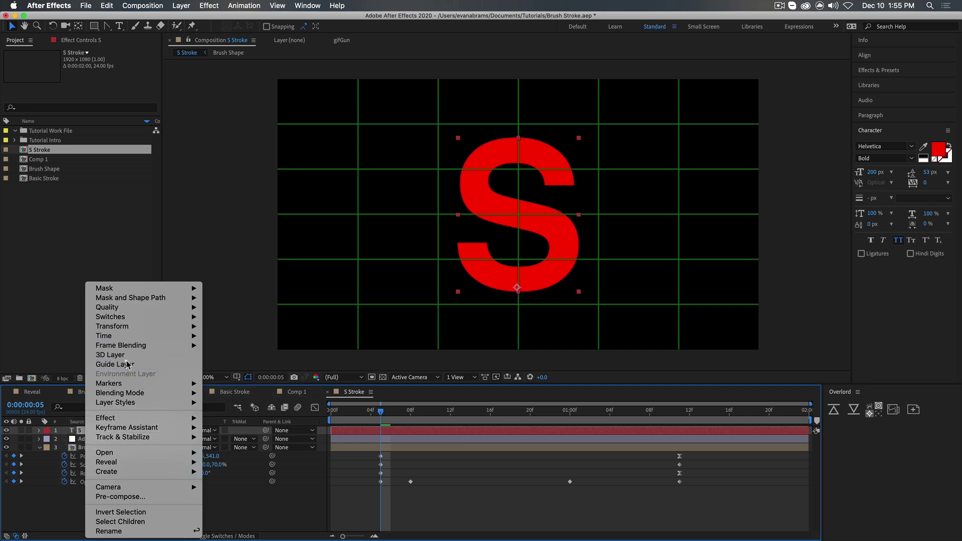
{"action": "left_click", "coordinate": [126, 362]}
{"action": "key", "text": "t"}
{"action": "left_click_drag", "start_coordinate": [197, 443], "coordinate": [162, 444]}
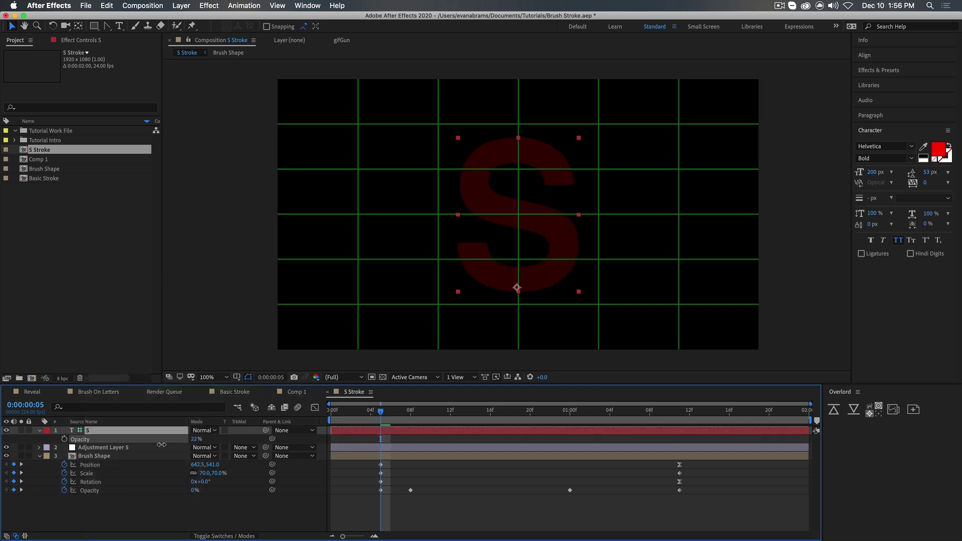
- Move Brush Shape's start and end Position keyframes across the S and make the end keyframe linear
{"action": "left_click", "coordinate": [401, 498]}
{"action": "left_click", "coordinate": [399, 458]}
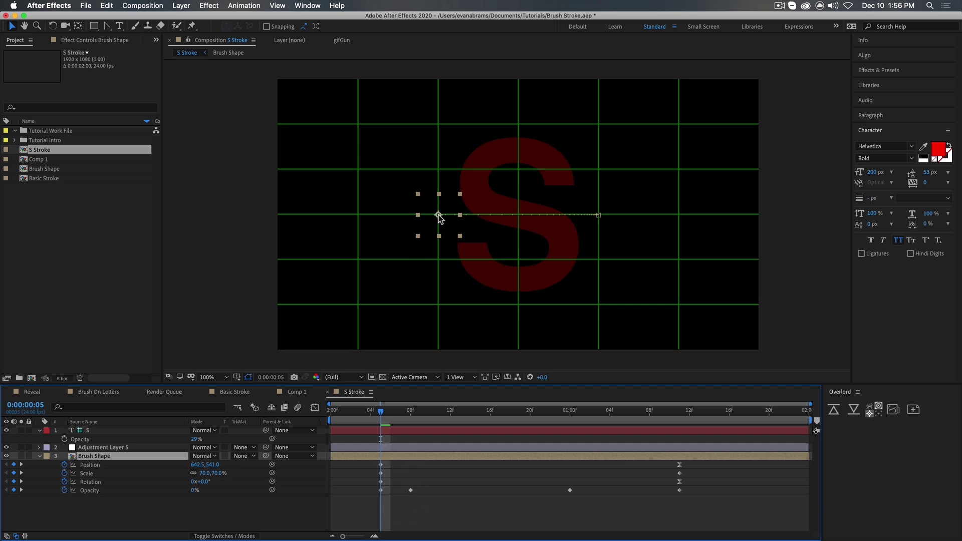
{"action": "mouse_move", "coordinate": [460, 220]}
{"action": "left_mouse_down"}
{"action": "mouse_move", "coordinate": [587, 162]}
{"action": "mouse_move", "coordinate": [581, 182]}
{"action": "left_mouse_up"}
{"action": "mouse_move", "coordinate": [601, 220]}
{"action": "left_mouse_down"}
{"action": "mouse_move", "coordinate": [475, 272]}
{"action": "mouse_move", "coordinate": [478, 256]}
{"action": "left_mouse_up"}
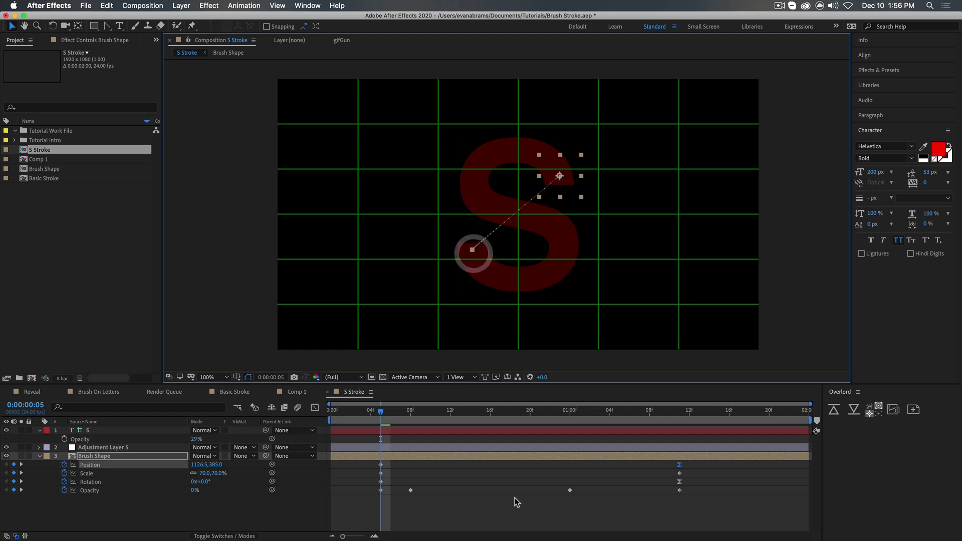
{"action": "left_click", "coordinate": [679, 464], "text": "super"}
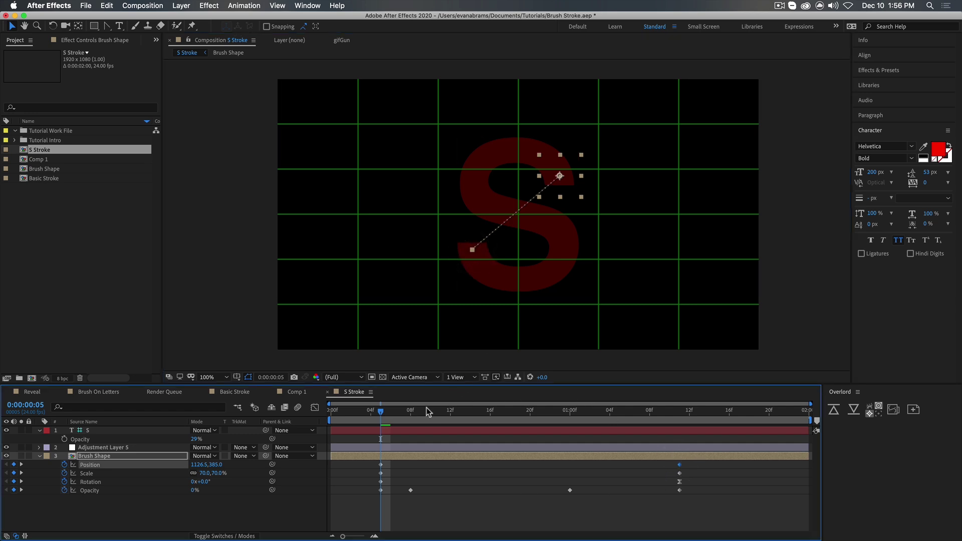
{"action": "left_click_drag", "start_coordinate": [425, 410], "coordinate": [530, 419]}
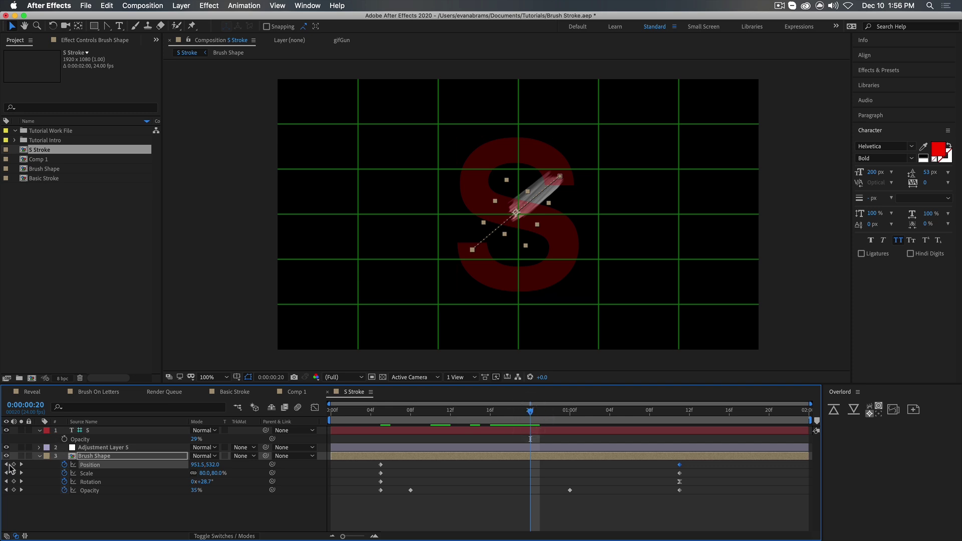
- With the Convert Vertex Tool, pull Bezier handles so Brush Shape's path follows the S, then preview
{"action": "left_click", "coordinate": [107, 26]}
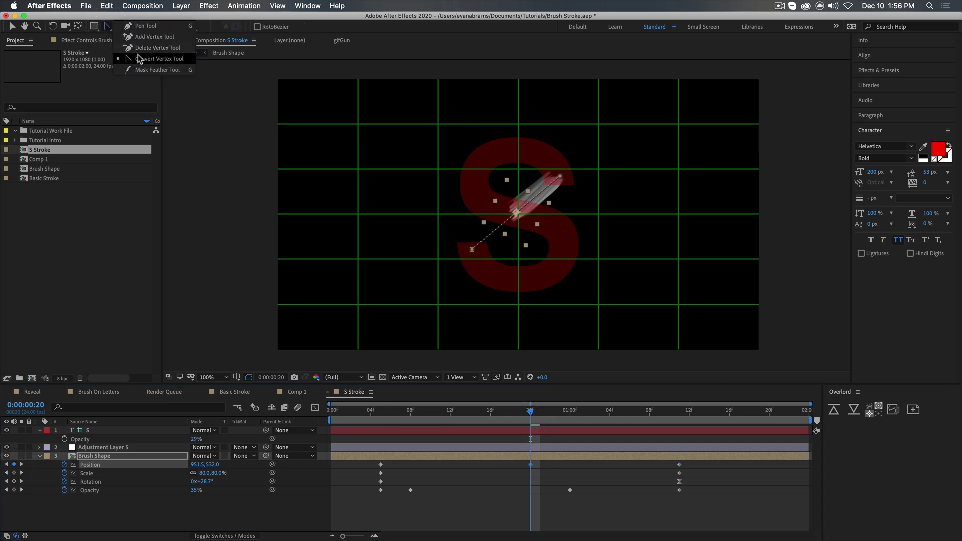
{"action": "left_click", "coordinate": [139, 59]}
{"action": "left_click_drag", "start_coordinate": [472, 250], "coordinate": [548, 328]}
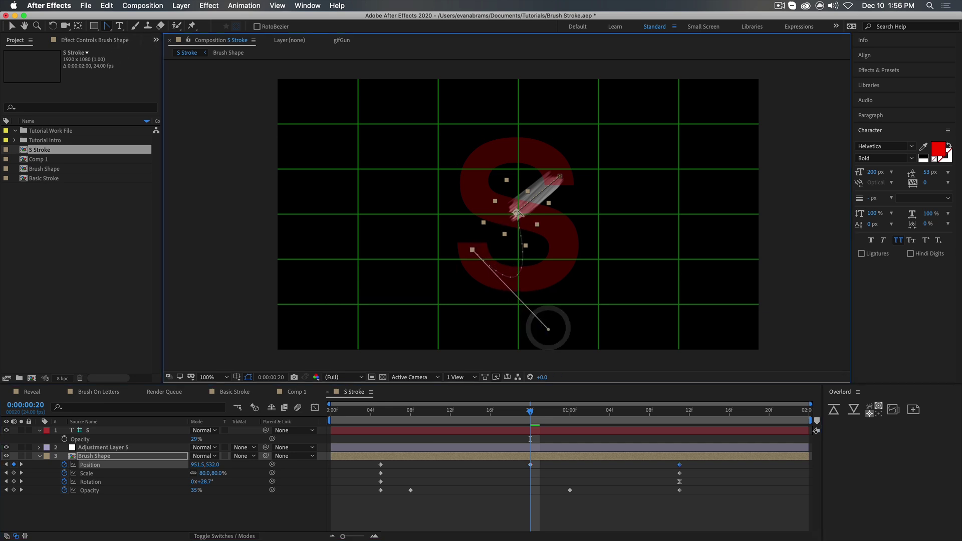
{"action": "mouse_move", "coordinate": [517, 213]}
{"action": "left_mouse_down"}
{"action": "mouse_move", "coordinate": [549, 198]}
{"action": "mouse_move", "coordinate": [584, 239]}
{"action": "mouse_move", "coordinate": [595, 229]}
{"action": "left_mouse_up"}
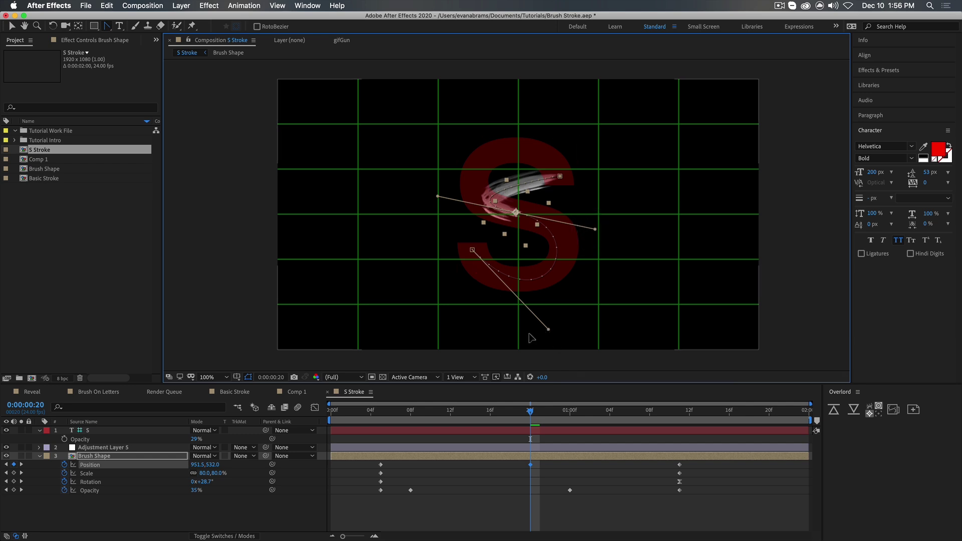
{"action": "mouse_move", "coordinate": [548, 329]}
{"action": "left_mouse_down"}
{"action": "mouse_move", "coordinate": [515, 343]}
{"action": "mouse_move", "coordinate": [546, 334]}
{"action": "left_mouse_up"}
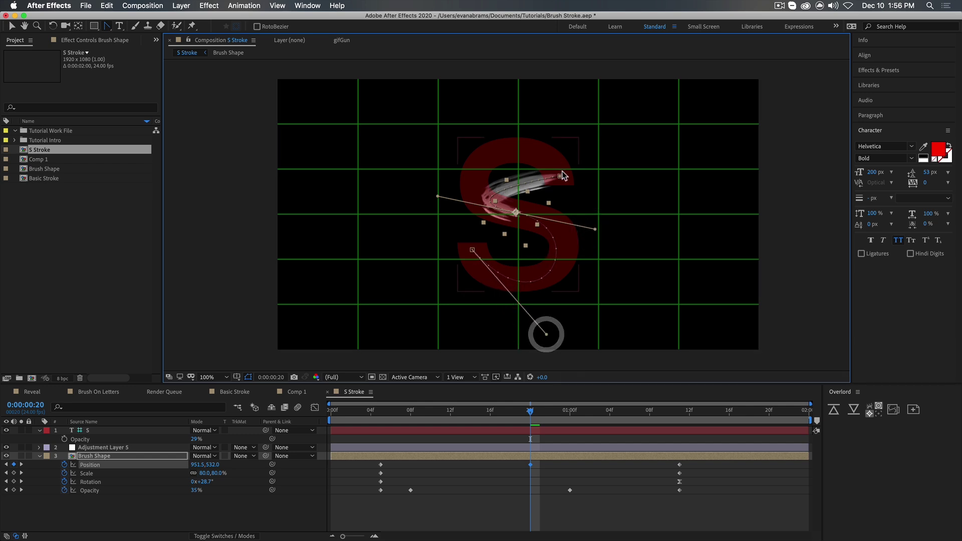
{"action": "left_click_drag", "start_coordinate": [561, 176], "coordinate": [485, 107]}
{"action": "left_click", "coordinate": [380, 410]}
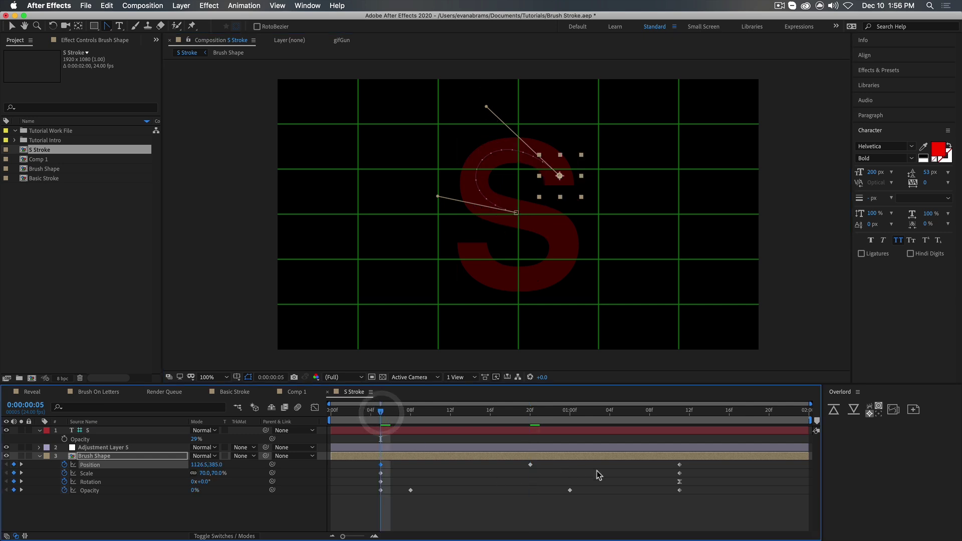
{"action": "key", "text": "space"}
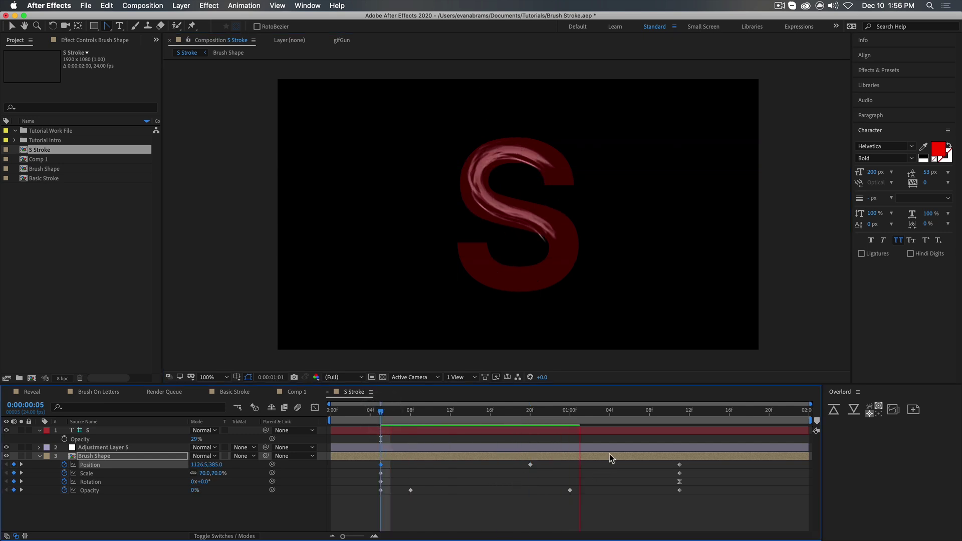
{"action": "key", "text": "space"}
- Set Brush Shape's Auto-Orient to Orient Along Path and preview the rotating stroke
{"action": "left_click_drag", "start_coordinate": [659, 416], "coordinate": [674, 416]}
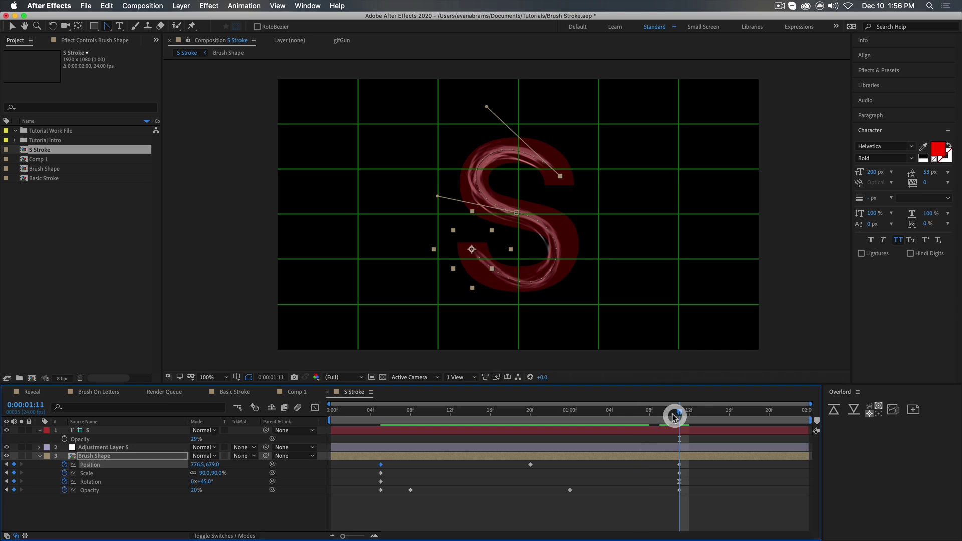
{"action": "left_click", "coordinate": [678, 454]}
{"action": "key", "text": "v"}
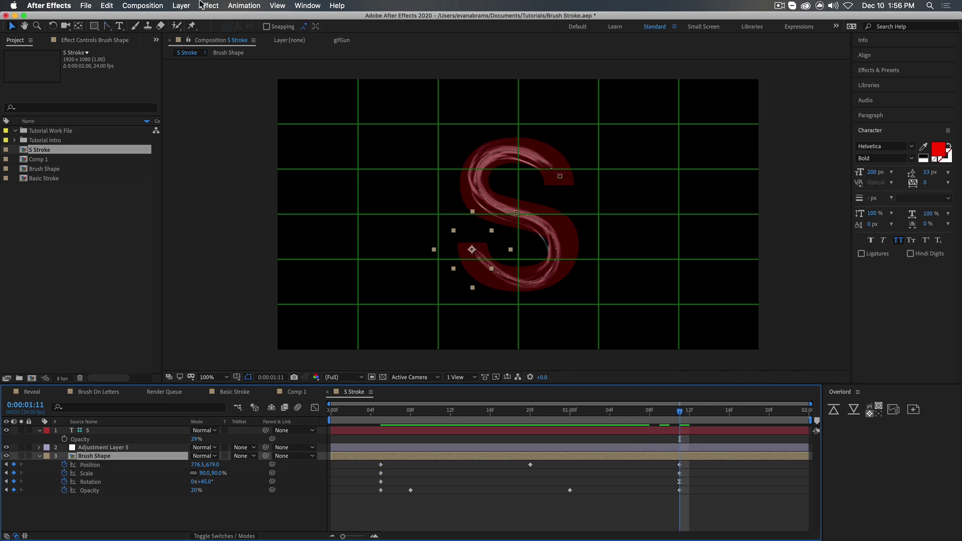
{"action": "left_click", "coordinate": [181, 6]}
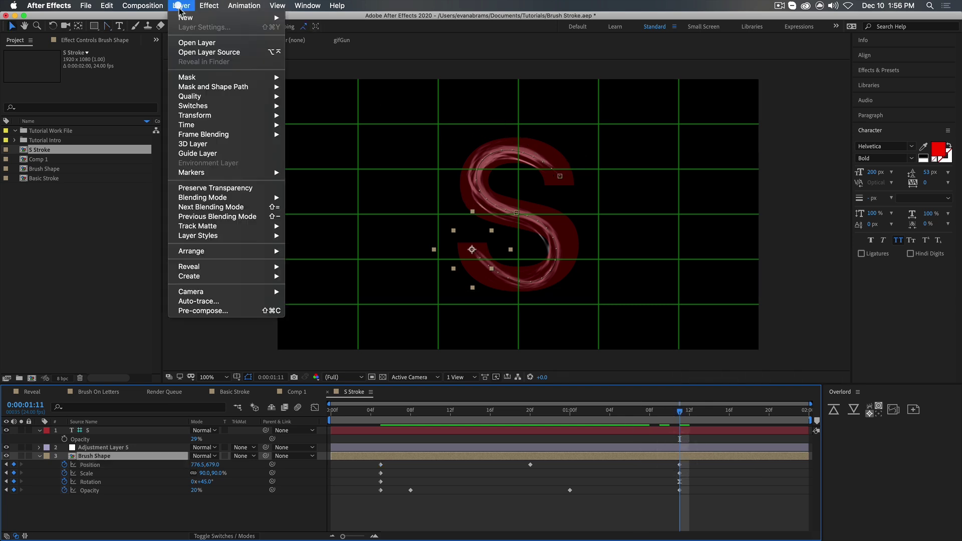
{"action": "mouse_move", "coordinate": [245, 116]}
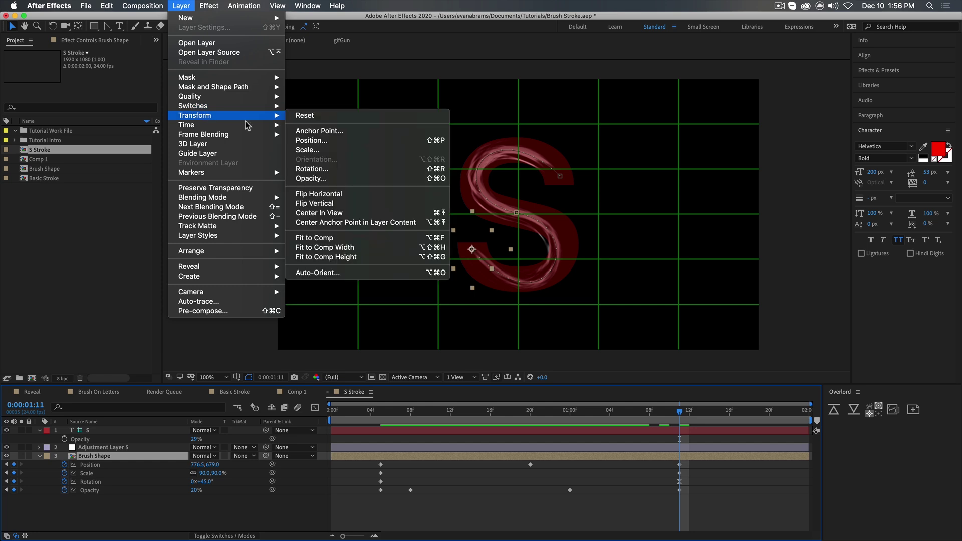
{"action": "left_click", "coordinate": [361, 273]}
{"action": "left_click", "coordinate": [54, 149]}
{"action": "left_click", "coordinate": [179, 193]}
{"action": "key", "text": "space"}
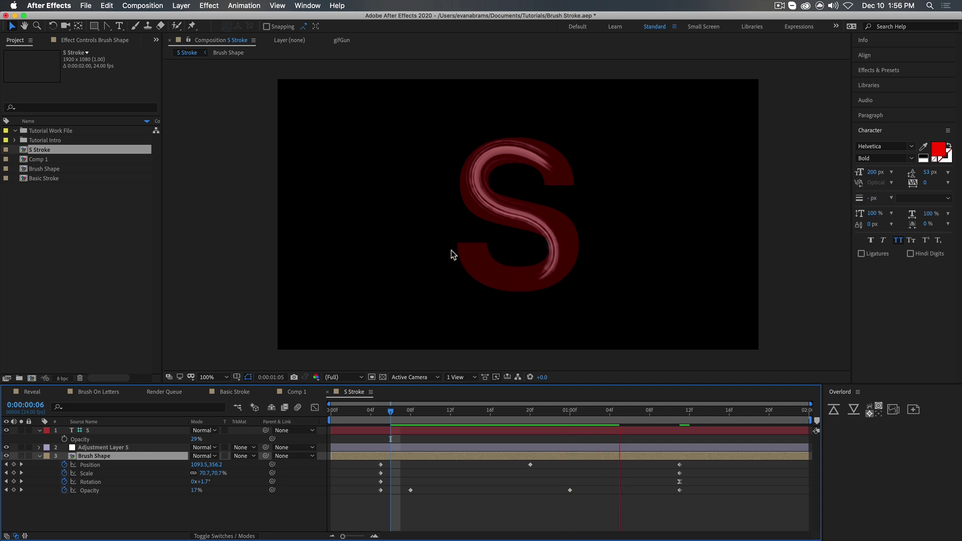
{"action": "left_click", "coordinate": [447, 479]}
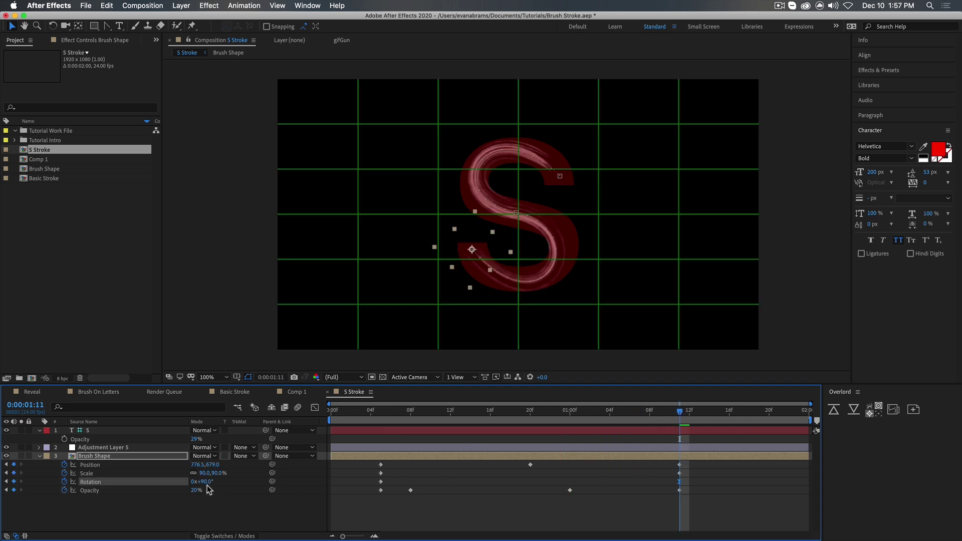
- Set the middle Position keyframe at 0:00:00:20 to Rove Across Time and check its speed graph
{"action": "left_click", "coordinate": [534, 416]}
{"action": "left_click", "coordinate": [530, 464]}
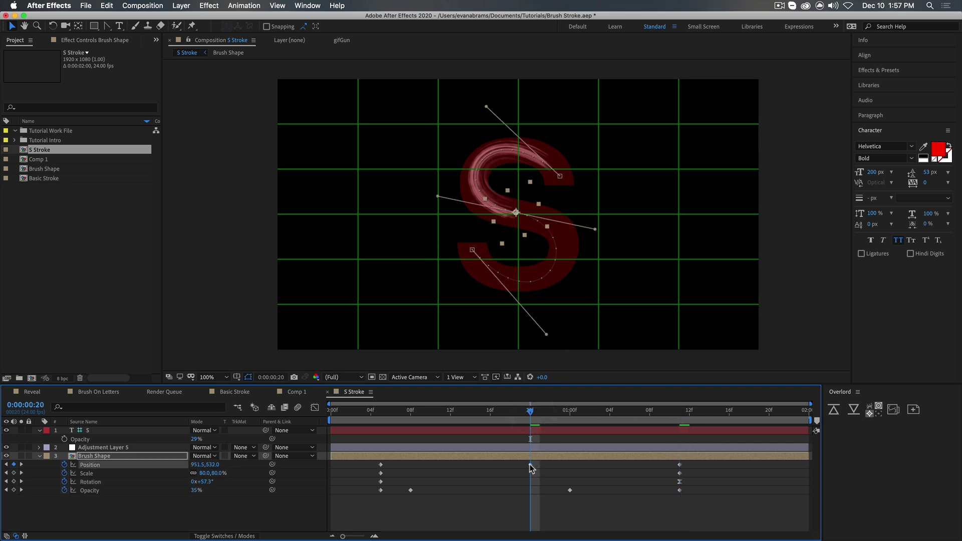
{"action": "right_click", "coordinate": [530, 464]}
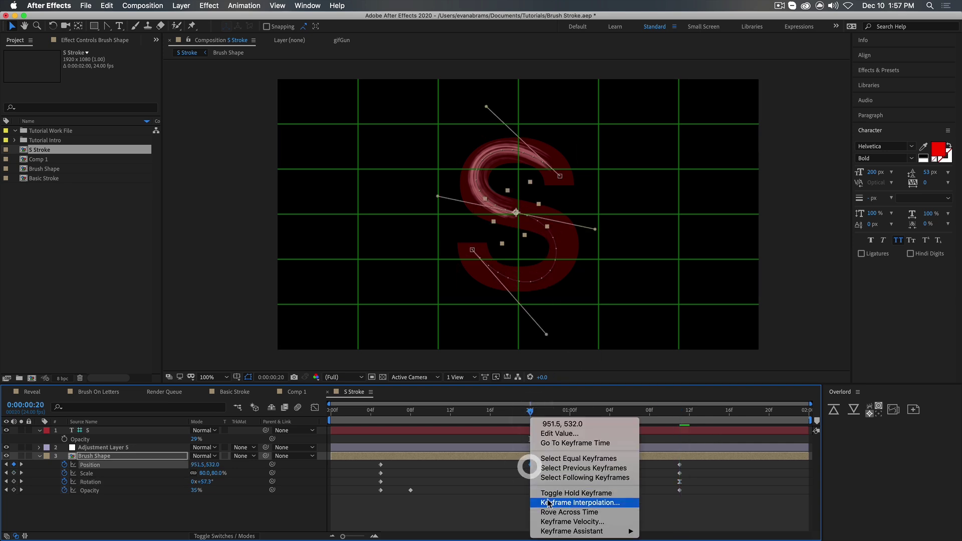
{"action": "left_click", "coordinate": [555, 512]}
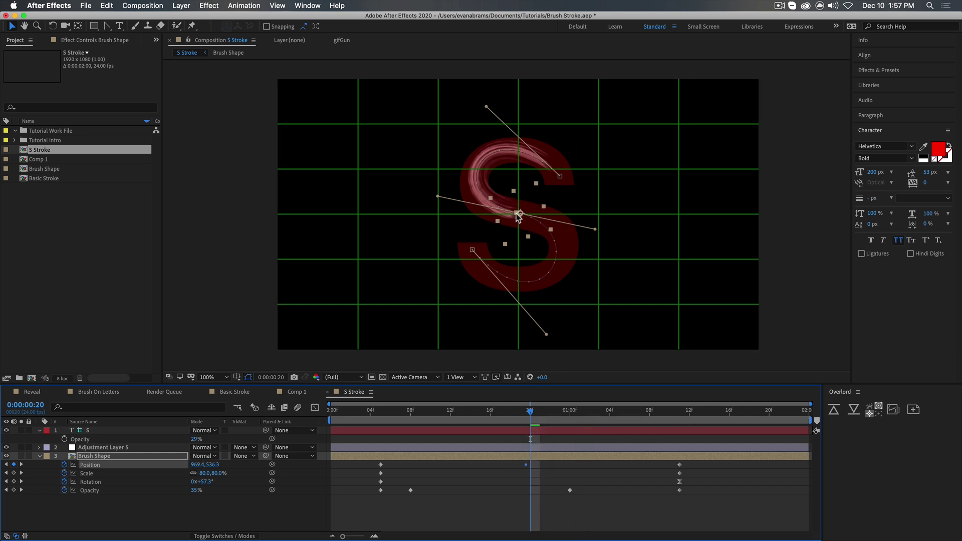
{"action": "key", "text": "shift+F3"}
{"action": "key", "text": "space"}
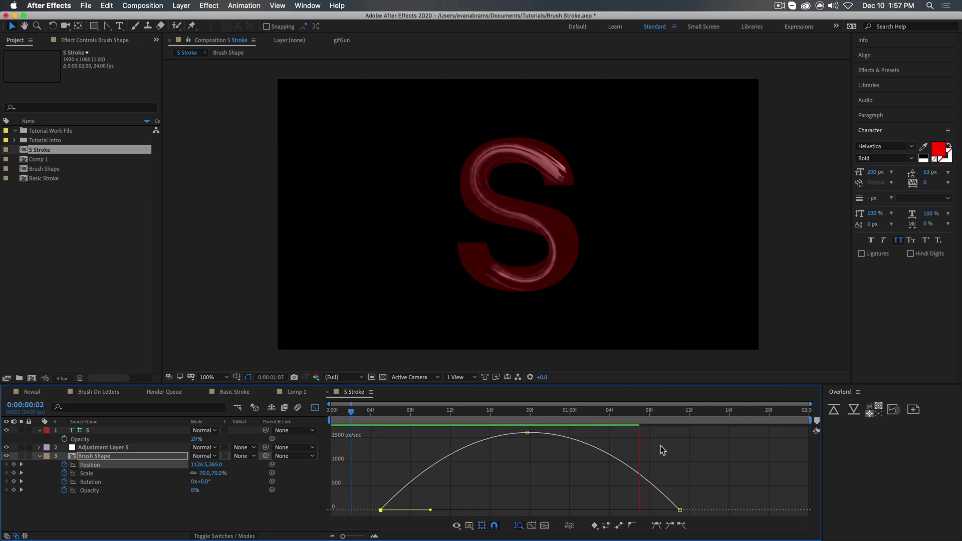
{"action": "key", "text": "space"}
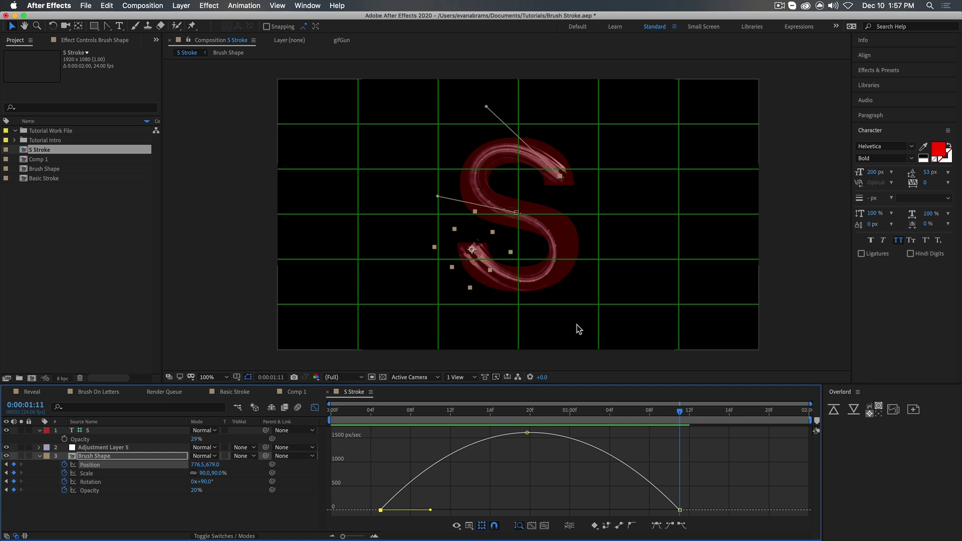
{"action": "key", "text": "shift+F3"}
- Drag a vertex's Bezier handle to reshape Brush Shape's S motion path
{"action": "left_click", "coordinate": [589, 490]}
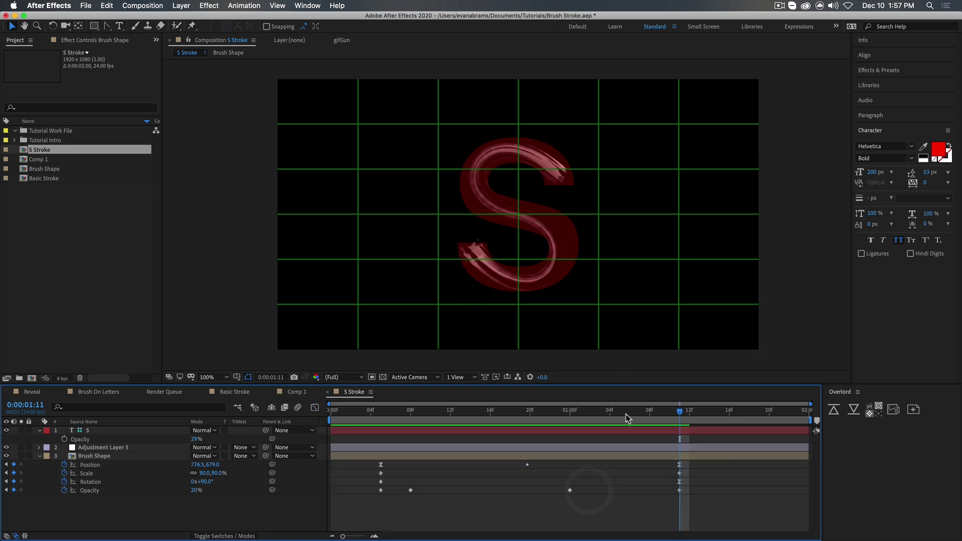
{"action": "left_click", "coordinate": [665, 458]}
{"action": "left_click", "coordinate": [516, 213]}
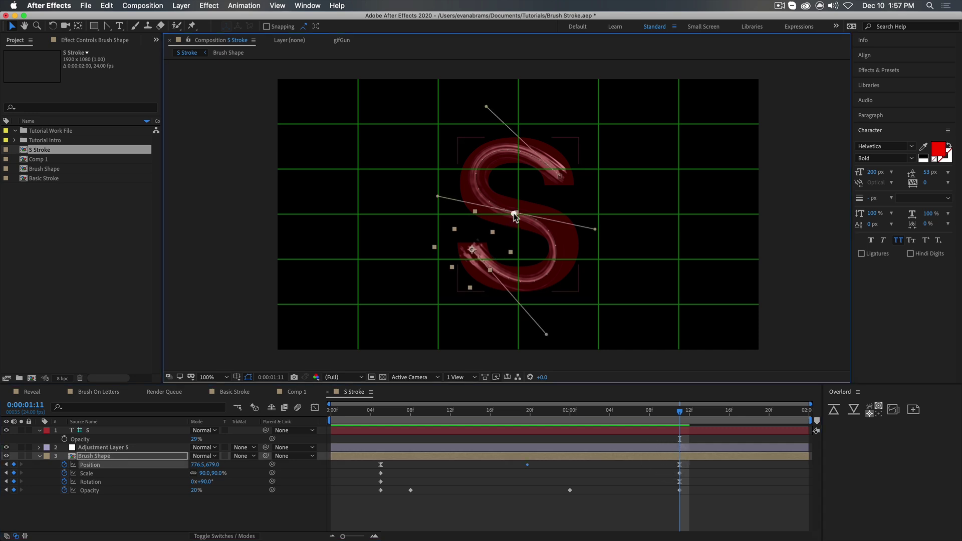
{"action": "left_click_drag", "start_coordinate": [595, 229], "coordinate": [616, 227]}
{"action": "left_click_drag", "start_coordinate": [516, 212], "coordinate": [520, 214]}
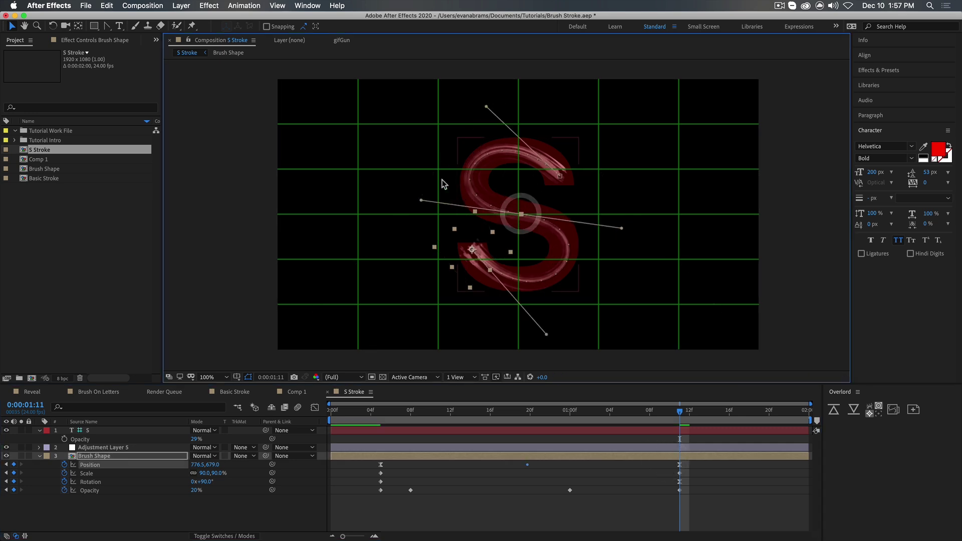
- Change the Opacity keyframe at 0:00:01:00 from 30% to 60%
{"action": "left_click", "coordinate": [567, 419]}
{"action": "left_click", "coordinate": [569, 489]}
{"action": "left_click", "coordinate": [191, 490]}
{"action": "type", "text": "50"}
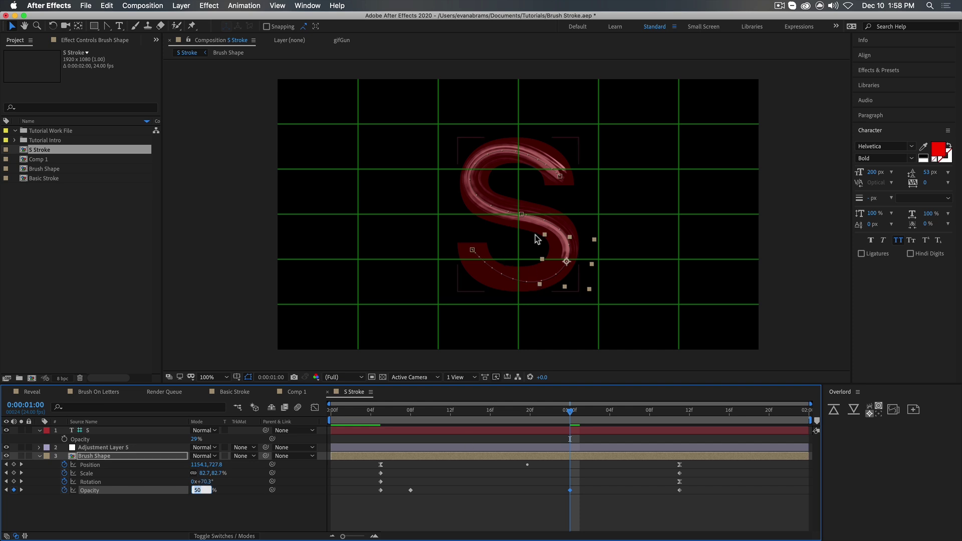
{"action": "key", "text": "shift+Up"}
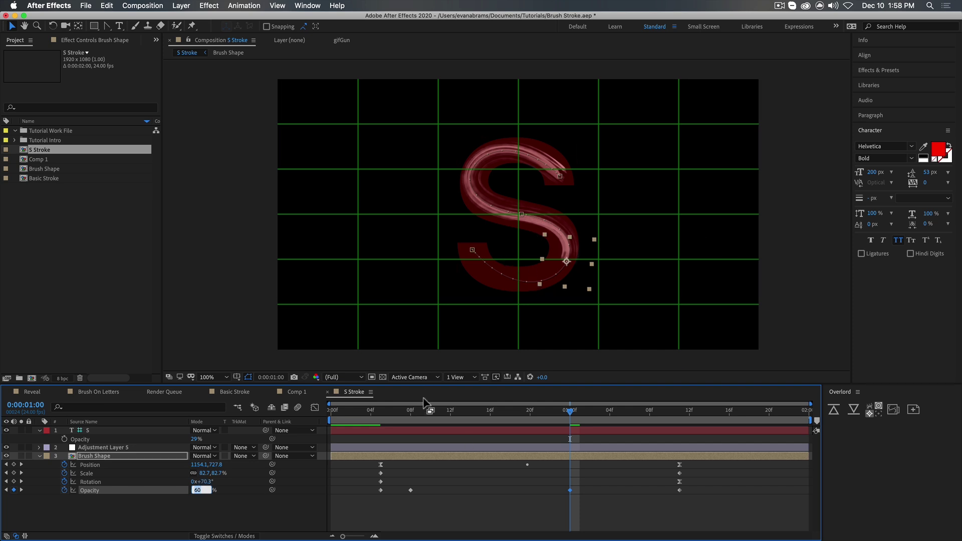
- Key Brush Shape Scale at 92.7% at 0:00:01:00 and 64.4% at 0:00:00:16, then preview
{"action": "left_click", "coordinate": [150, 473]}
{"action": "left_click_drag", "start_coordinate": [205, 473], "coordinate": [225, 471]}
{"action": "mouse_move", "coordinate": [454, 409]}
{"action": "left_mouse_down"}
{"action": "mouse_move", "coordinate": [448, 415]}
{"action": "mouse_move", "coordinate": [485, 419]}
{"action": "left_mouse_up"}
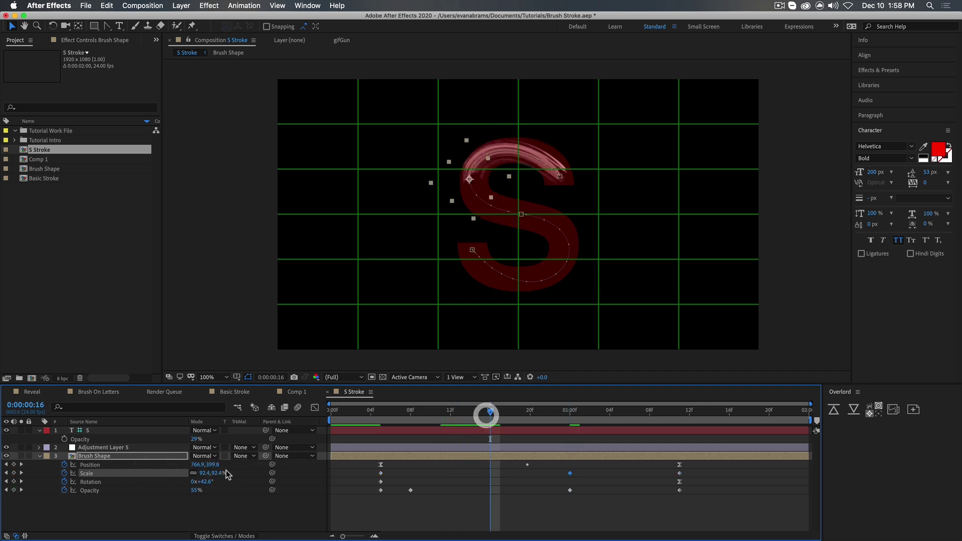
{"action": "left_click_drag", "start_coordinate": [228, 473], "coordinate": [202, 472]}
{"action": "key", "text": "space"}
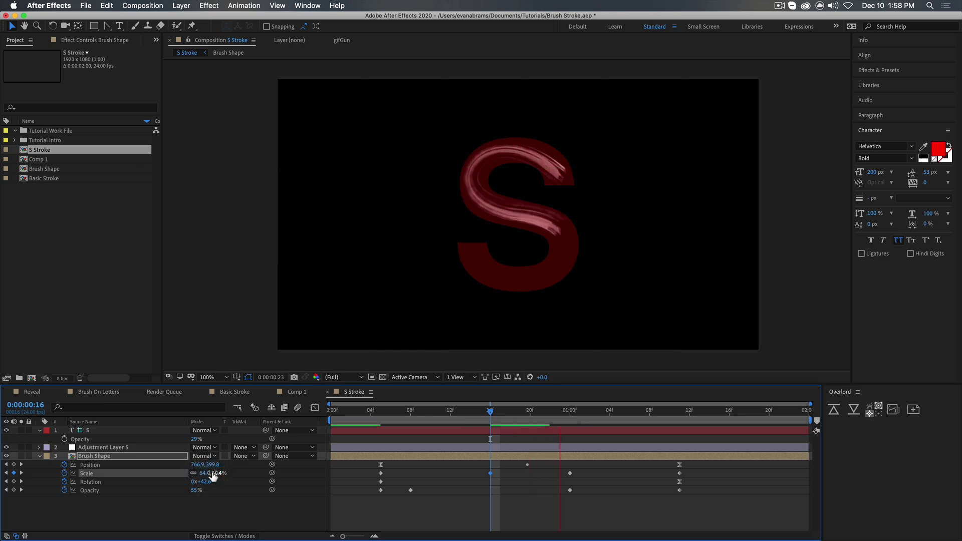
{"action": "left_click", "coordinate": [680, 439]}
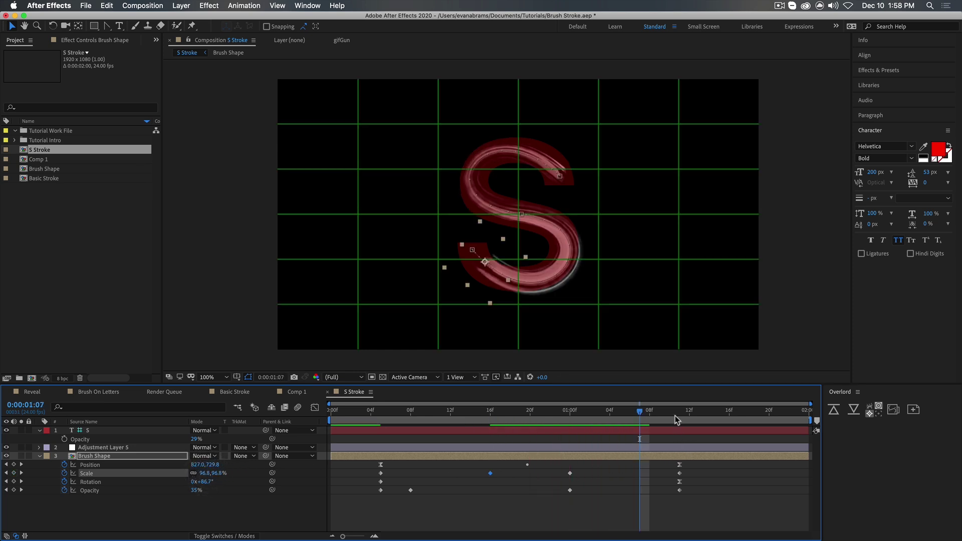
{"action": "left_click", "coordinate": [205, 473]}
{"action": "left_click", "coordinate": [678, 513]}
- Try a Gaussian Blur blurriness of 10 on Adjustment Layer 5, then undo it back to 5.0
{"action": "scroll", "coordinate": [598, 260], "scroll_direction": "up", "scroll_amount": 2}
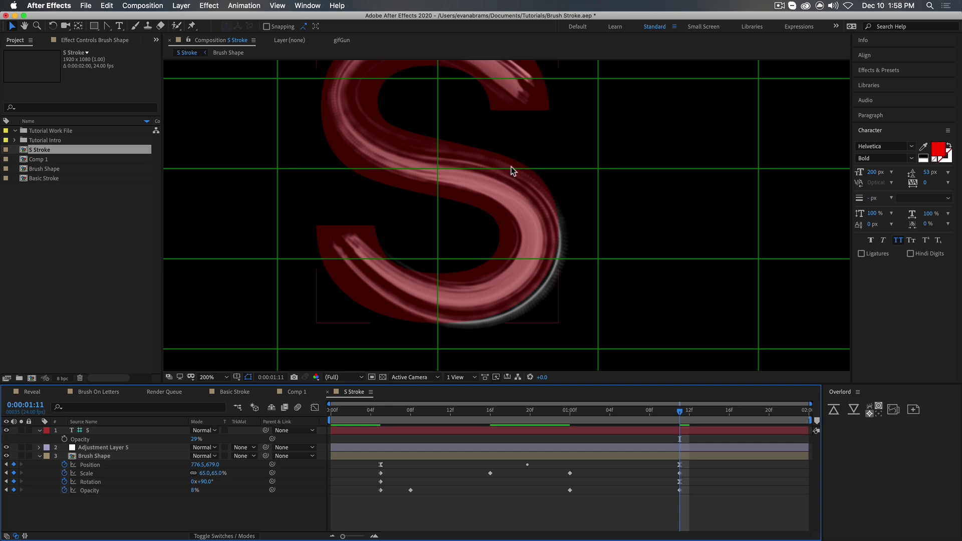
{"action": "scroll", "coordinate": [582, 281], "scroll_direction": "up", "scroll_amount": 2}
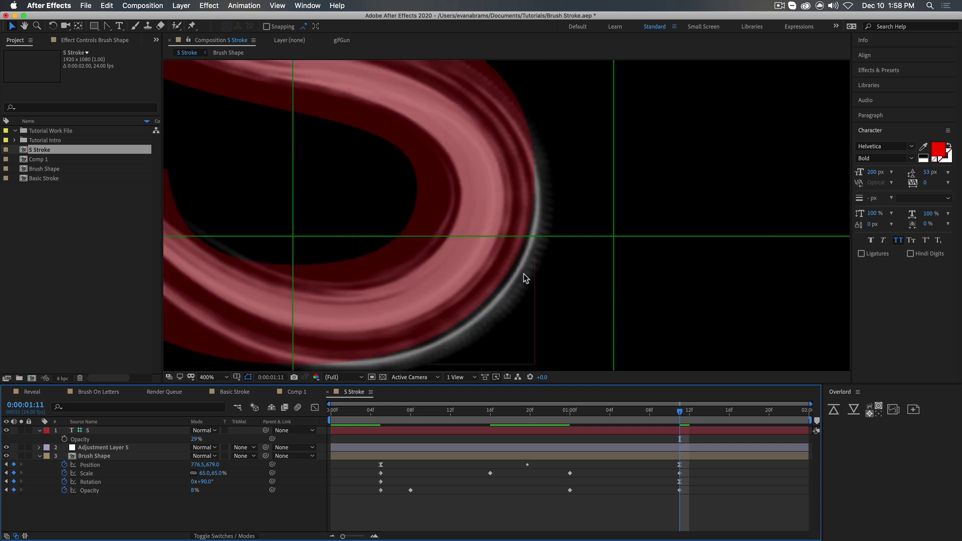
{"action": "scroll", "coordinate": [528, 218], "scroll_direction": "down", "scroll_amount": 2}
{"action": "left_click", "coordinate": [582, 446]}
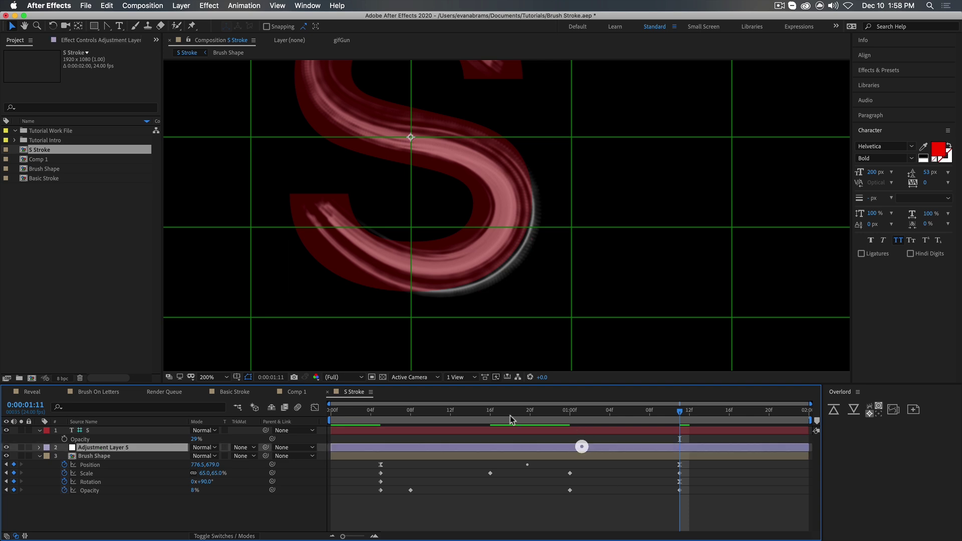
{"action": "left_click", "coordinate": [98, 39]}
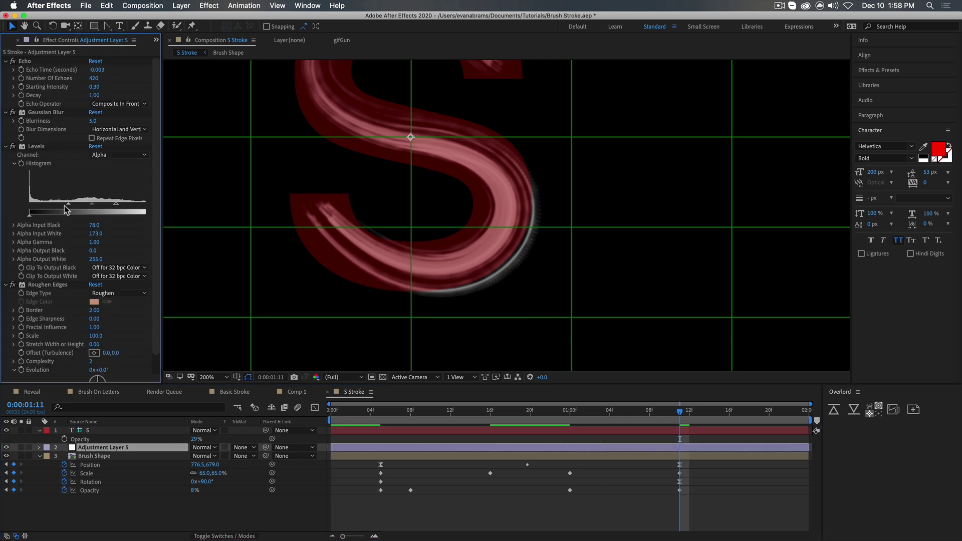
{"action": "left_click", "coordinate": [93, 121]}
{"action": "type", "text": "10"}
{"action": "key", "text": "Return"}
{"action": "key", "text": "super+z"}
- Lower the peak of the Brush Shape's Position speed curve in the Graph Editor to ease its motion
{"action": "left_click", "coordinate": [680, 465]}
{"action": "key", "text": "shift+F3"}
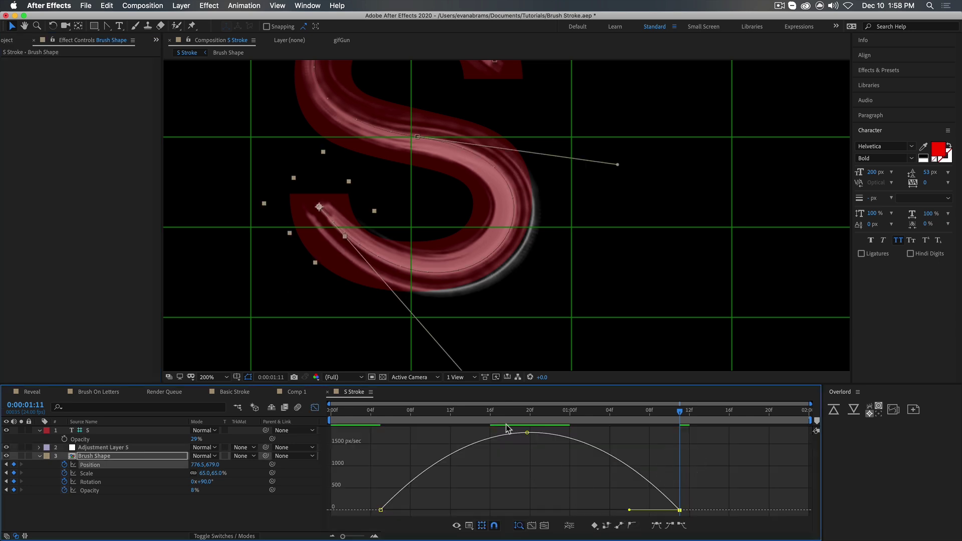
{"action": "mouse_move", "coordinate": [529, 436]}
{"action": "left_click_drag", "start_coordinate": [529, 436], "coordinate": [526, 464]}
{"action": "key", "text": "shift+F3"}
- Drag a motion-path Bezier handle to smooth the S curve, then return to Comp 1
{"action": "left_click_drag", "start_coordinate": [618, 165], "coordinate": [599, 162]}
{"action": "scroll", "coordinate": [563, 155], "scroll_direction": "down", "scroll_amount": 2}
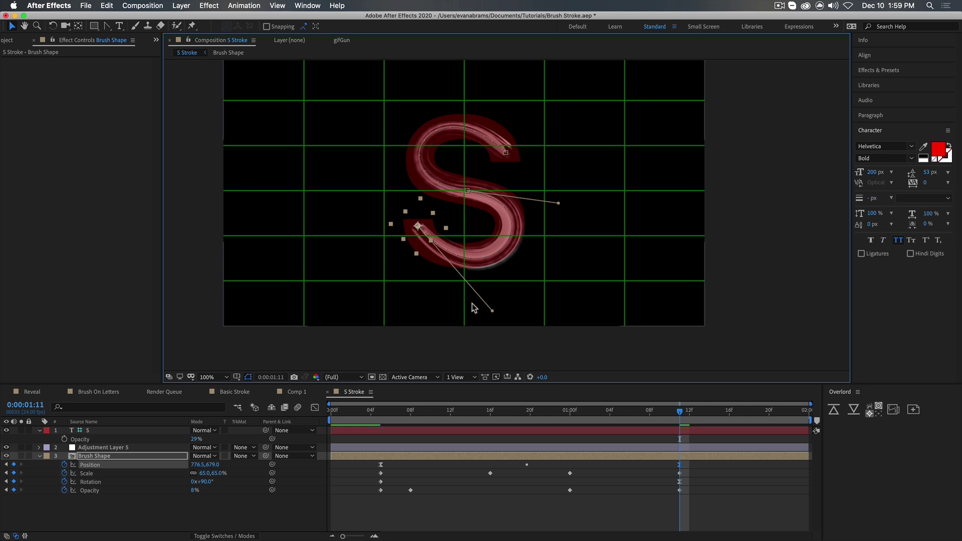
{"action": "key", "text": "super+shift+a"}
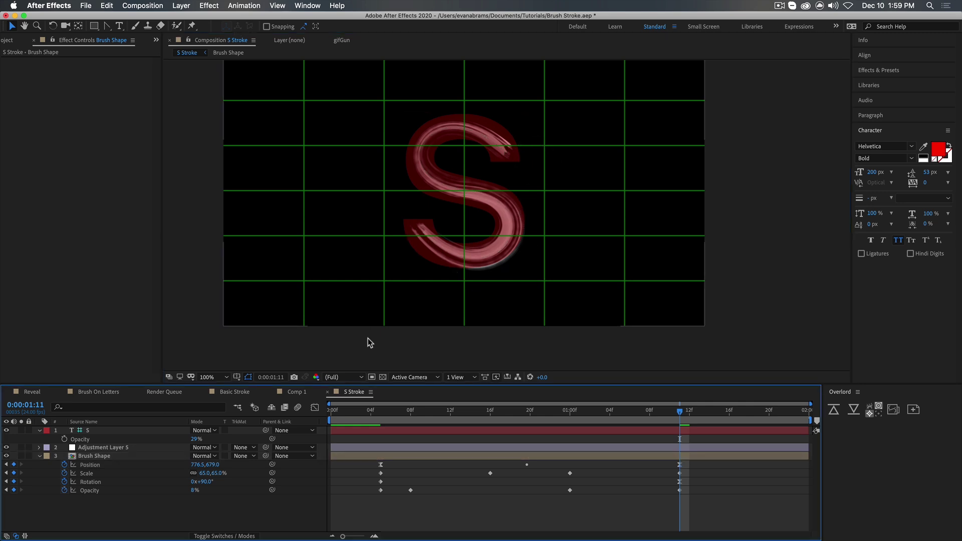
{"action": "left_click", "coordinate": [297, 391]}
- Duplicate the Basic Stroke layer in Comp 1
{"action": "left_click", "coordinate": [351, 430]}
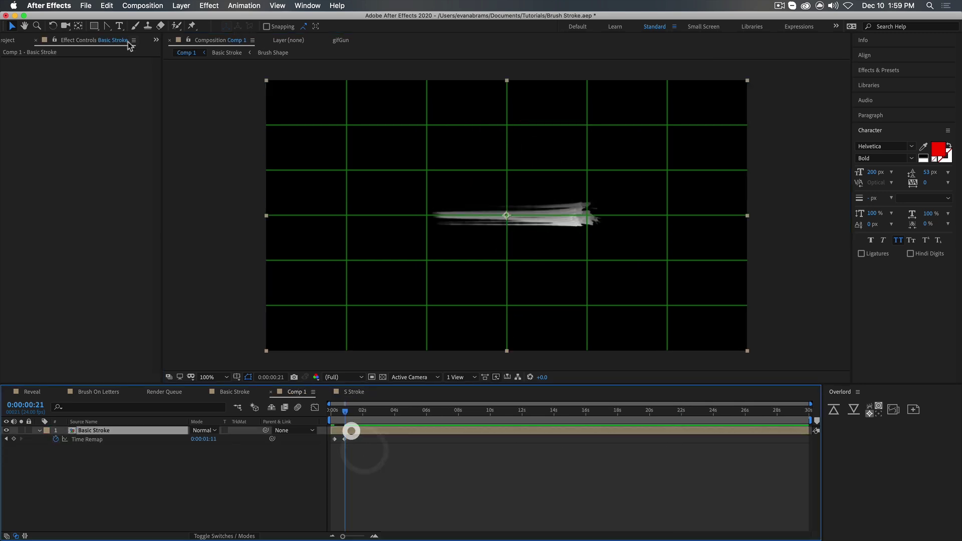
{"action": "key", "text": "super+0"}
{"action": "left_click", "coordinate": [357, 434]}
{"action": "key", "text": "super+d"}
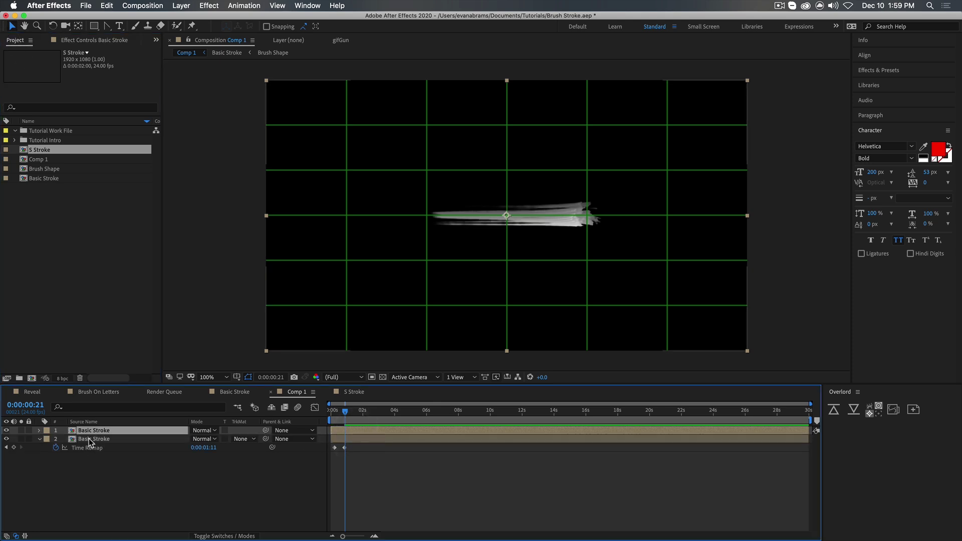
- Add the S Stroke composition as Comp 1's top layer, starting near the current frame
{"action": "left_click", "coordinate": [40, 151]}
{"action": "mouse_move", "coordinate": [40, 151]}
{"action": "left_mouse_down"}
{"action": "mouse_move", "coordinate": [189, 236]}
{"action": "mouse_move", "coordinate": [350, 435]}
{"action": "left_mouse_up"}
{"action": "left_click_drag", "start_coordinate": [566, 243], "coordinate": [425, 244]}
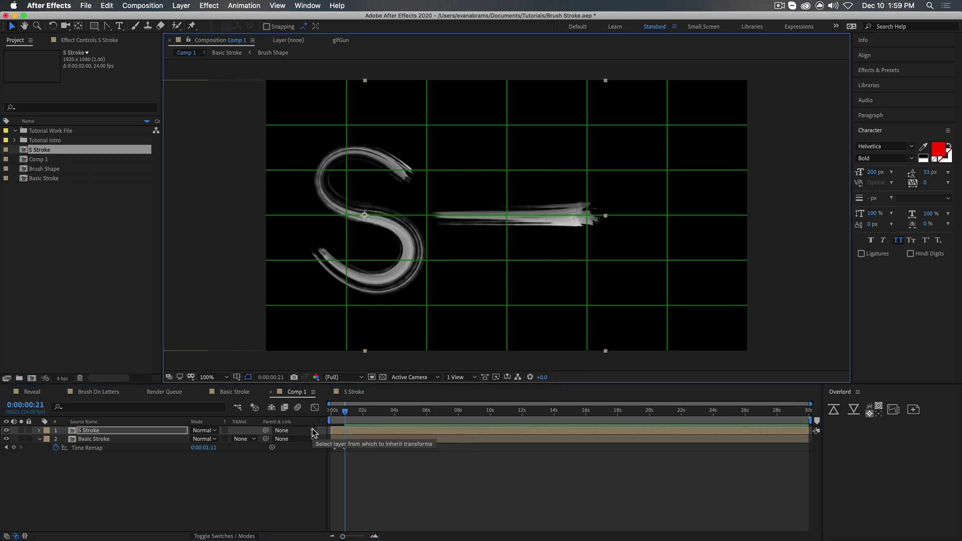
{"action": "left_click_drag", "start_coordinate": [377, 429], "coordinate": [389, 427]}
- Preview Comp 1 and centre the S stroke in the frame over the basic stroke
{"action": "key", "text": "space"}
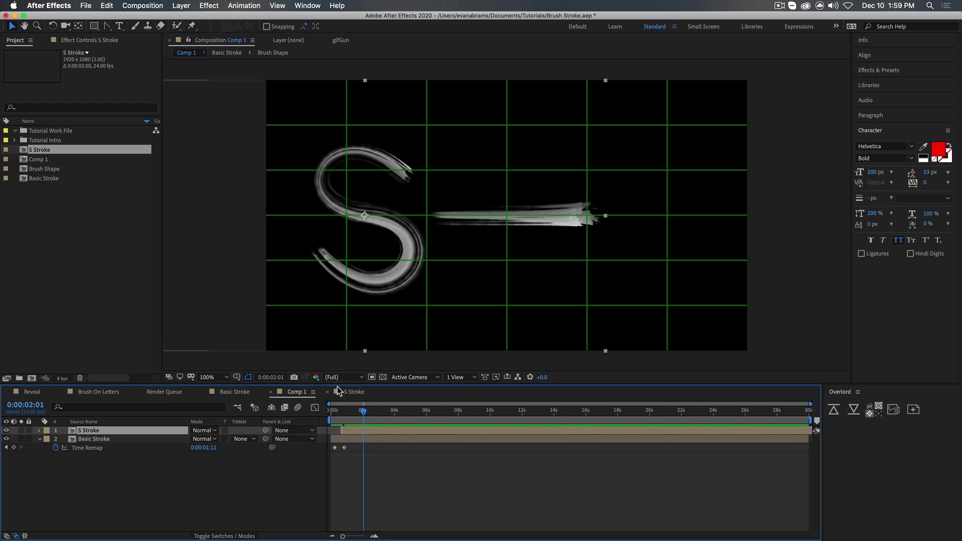
{"action": "mouse_move", "coordinate": [371, 242]}
{"action": "left_mouse_down"}
{"action": "mouse_move", "coordinate": [544, 214]}
{"action": "mouse_move", "coordinate": [554, 228]}
{"action": "mouse_move", "coordinate": [524, 250]}
{"action": "left_mouse_up"}
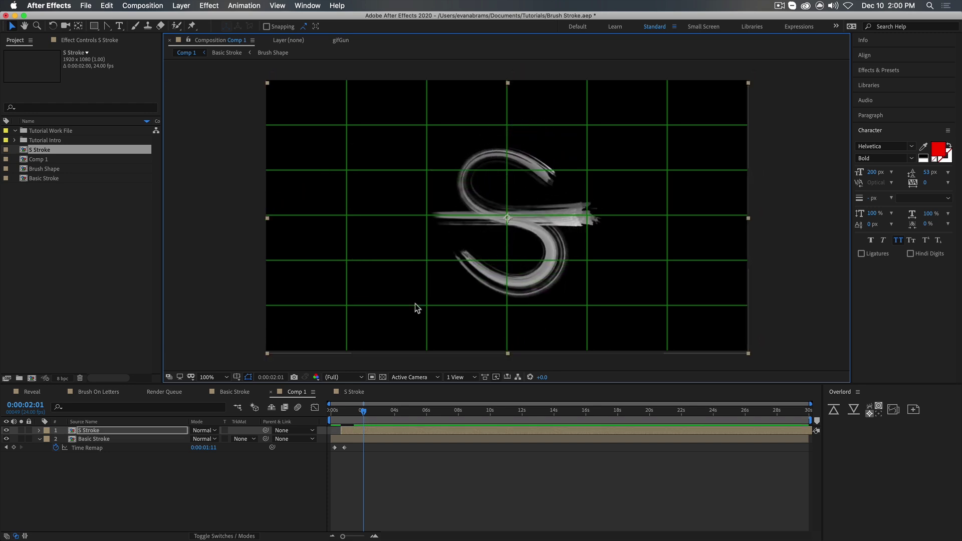
{"action": "left_click", "coordinate": [395, 473]}
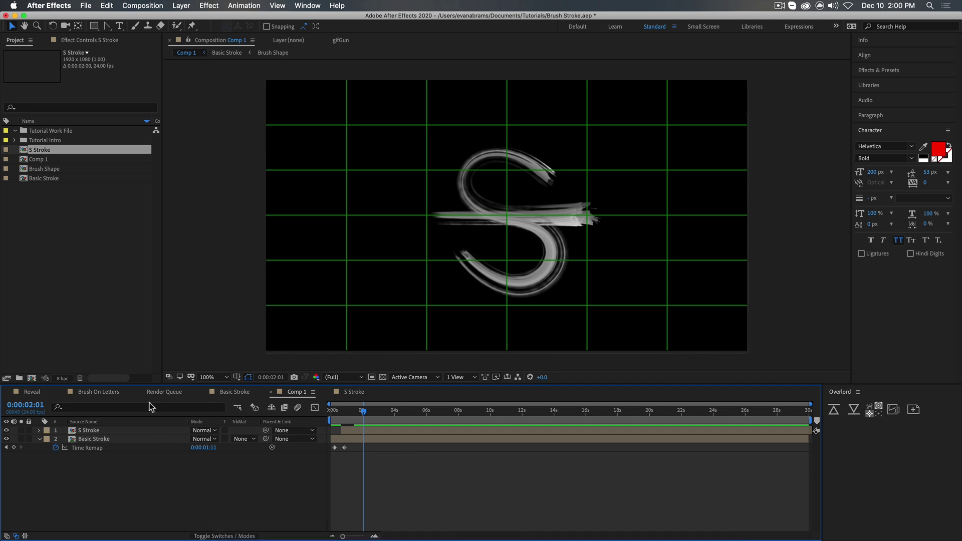
{"action": "left_click", "coordinate": [100, 392]}
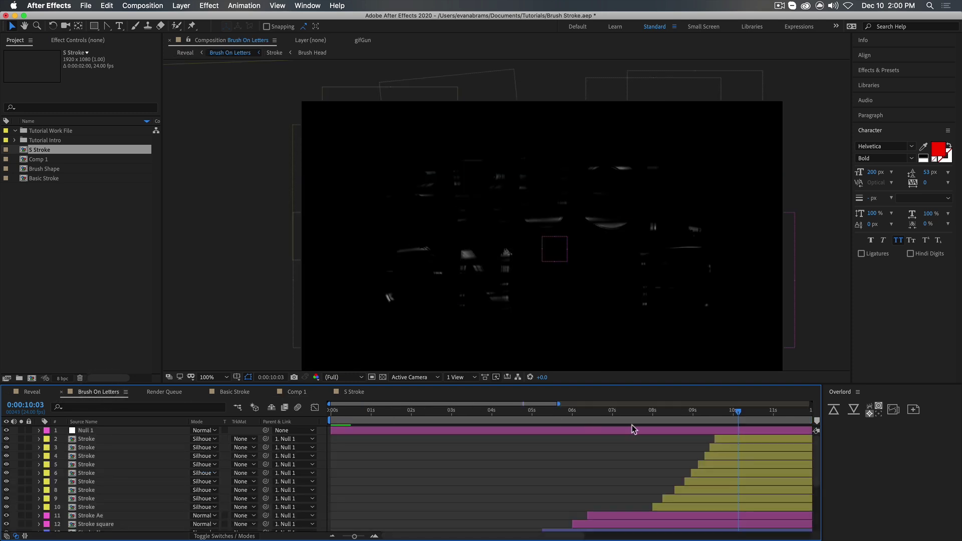
- Open the Reveal comp from the flowchart and show the Brush On Letters layer's Colorama effect
{"action": "left_click_drag", "start_coordinate": [660, 420], "coordinate": [616, 416]}
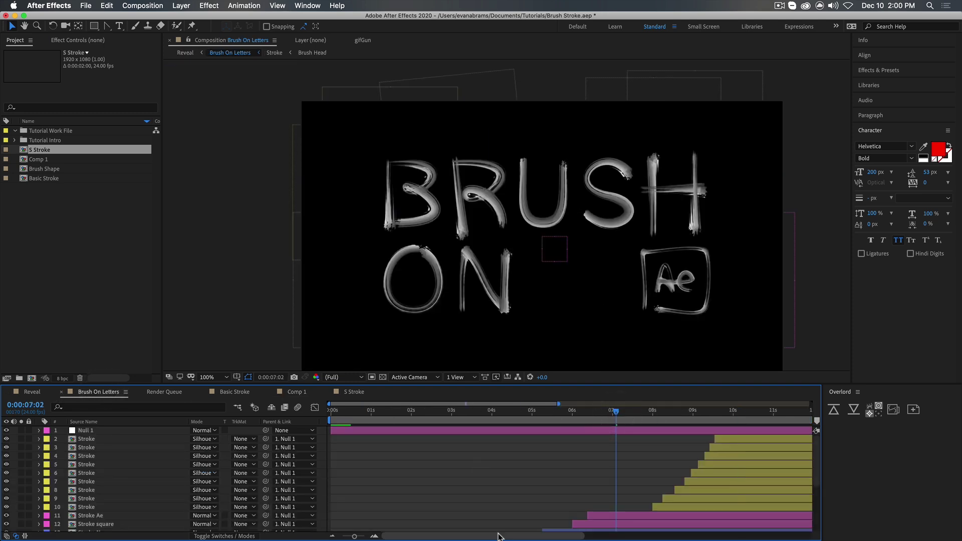
{"action": "key", "text": "Tab"}
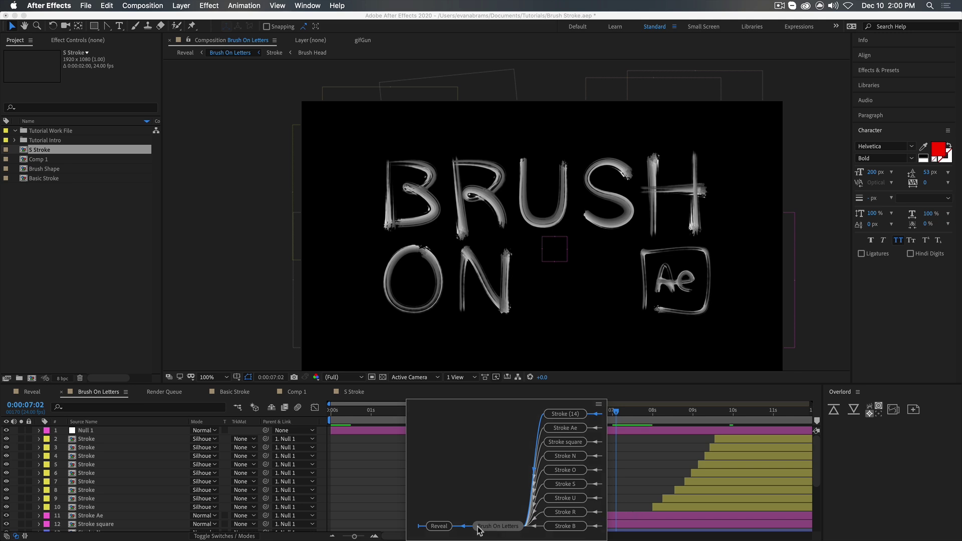
{"action": "left_click", "coordinate": [445, 525]}
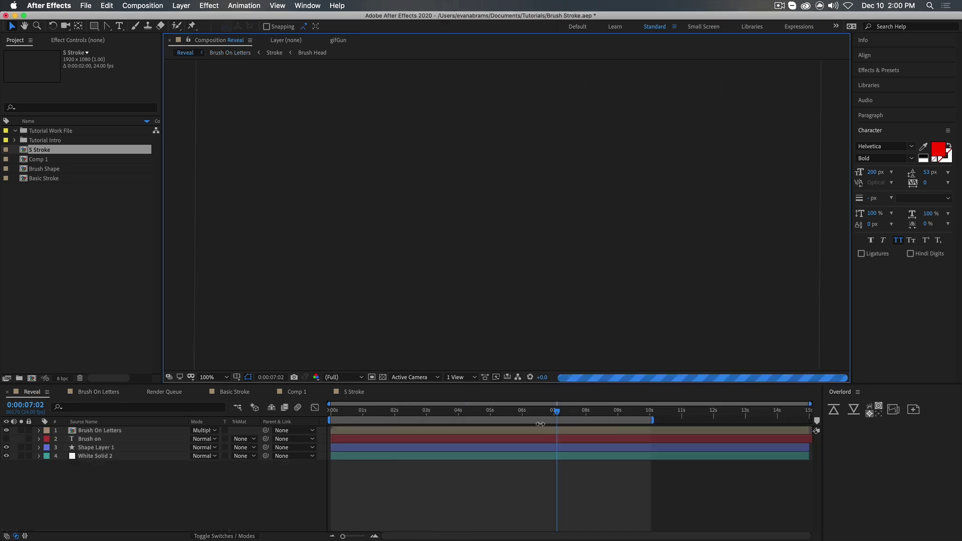
{"action": "left_click", "coordinate": [540, 429]}
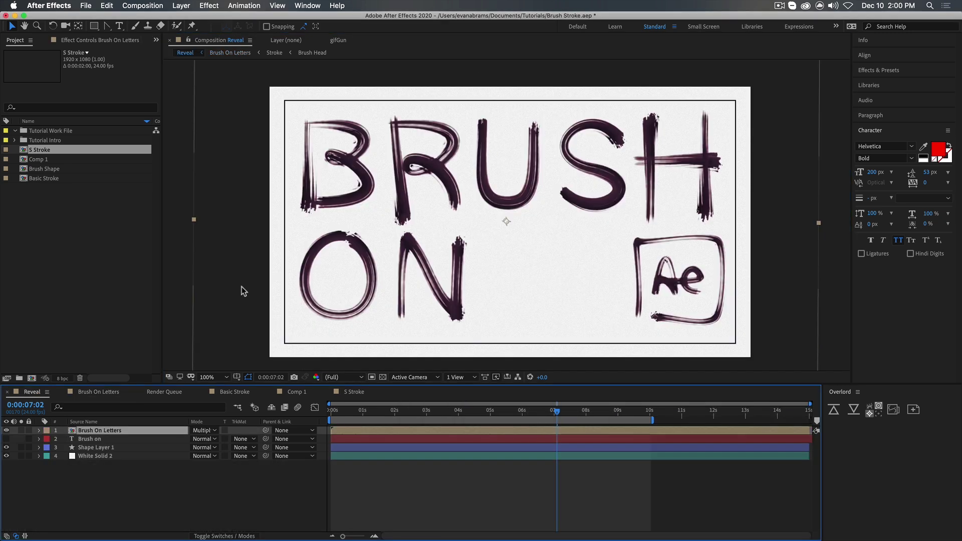
{"action": "left_click", "coordinate": [76, 40]}
{"action": "left_click", "coordinate": [28, 63]}
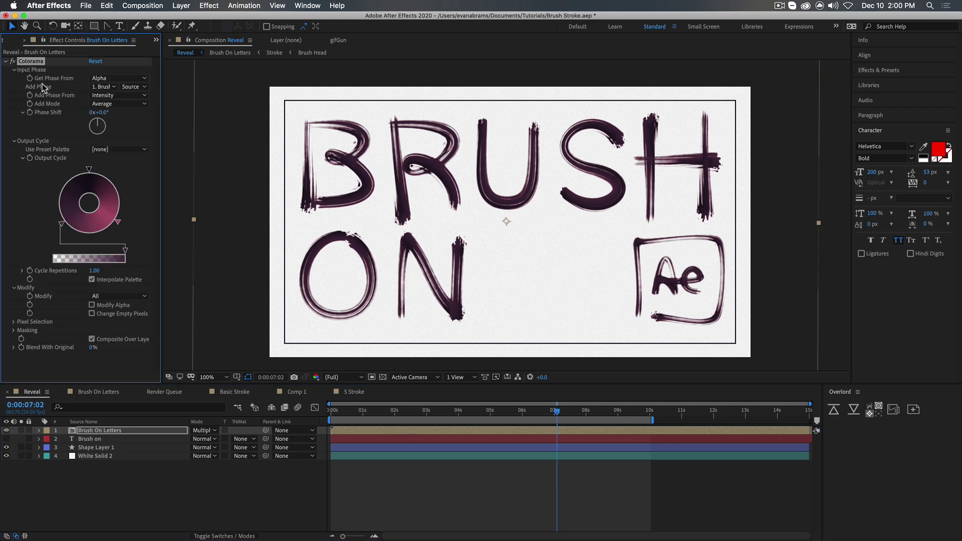
{"action": "left_click", "coordinate": [33, 74]}
{"action": "left_click", "coordinate": [112, 89]}
{"action": "left_click", "coordinate": [63, 96]}
{"action": "left_click", "coordinate": [41, 141]}
{"action": "left_click", "coordinate": [92, 306]}
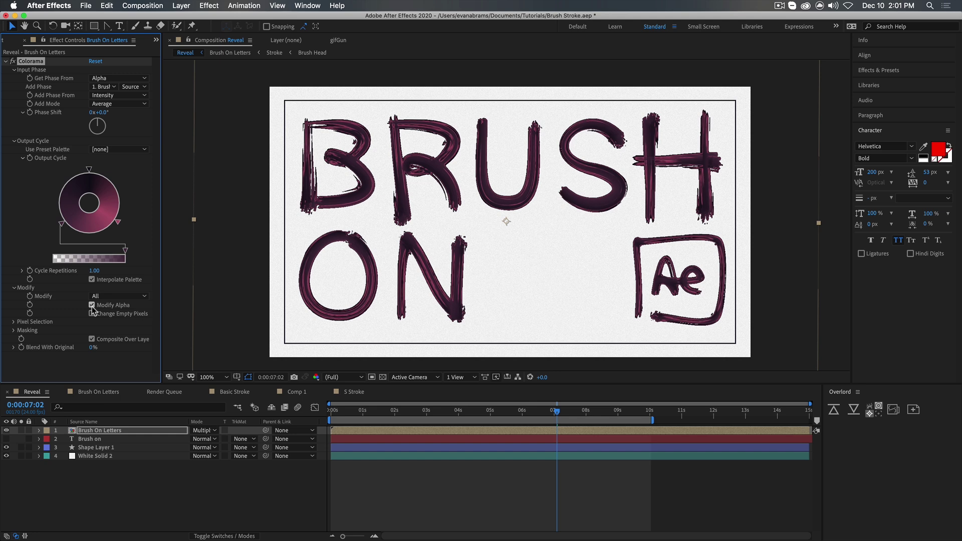
{"action": "left_click", "coordinate": [92, 305]}
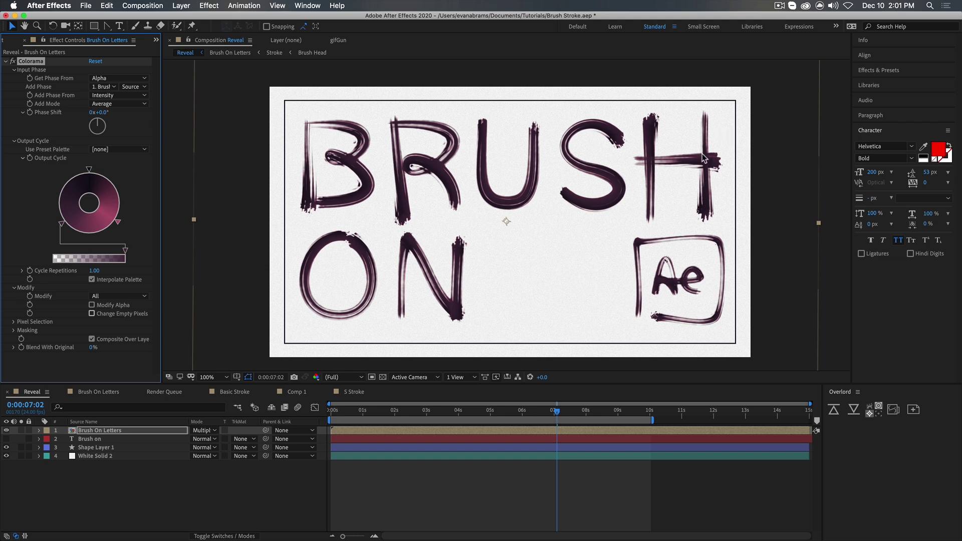
{"action": "left_click", "coordinate": [118, 304]}
{"action": "left_click", "coordinate": [117, 305]}
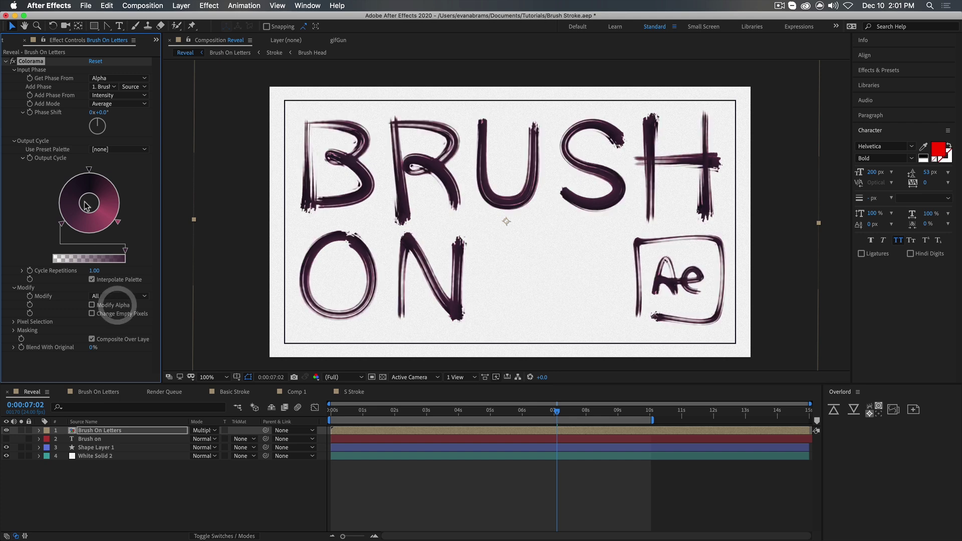